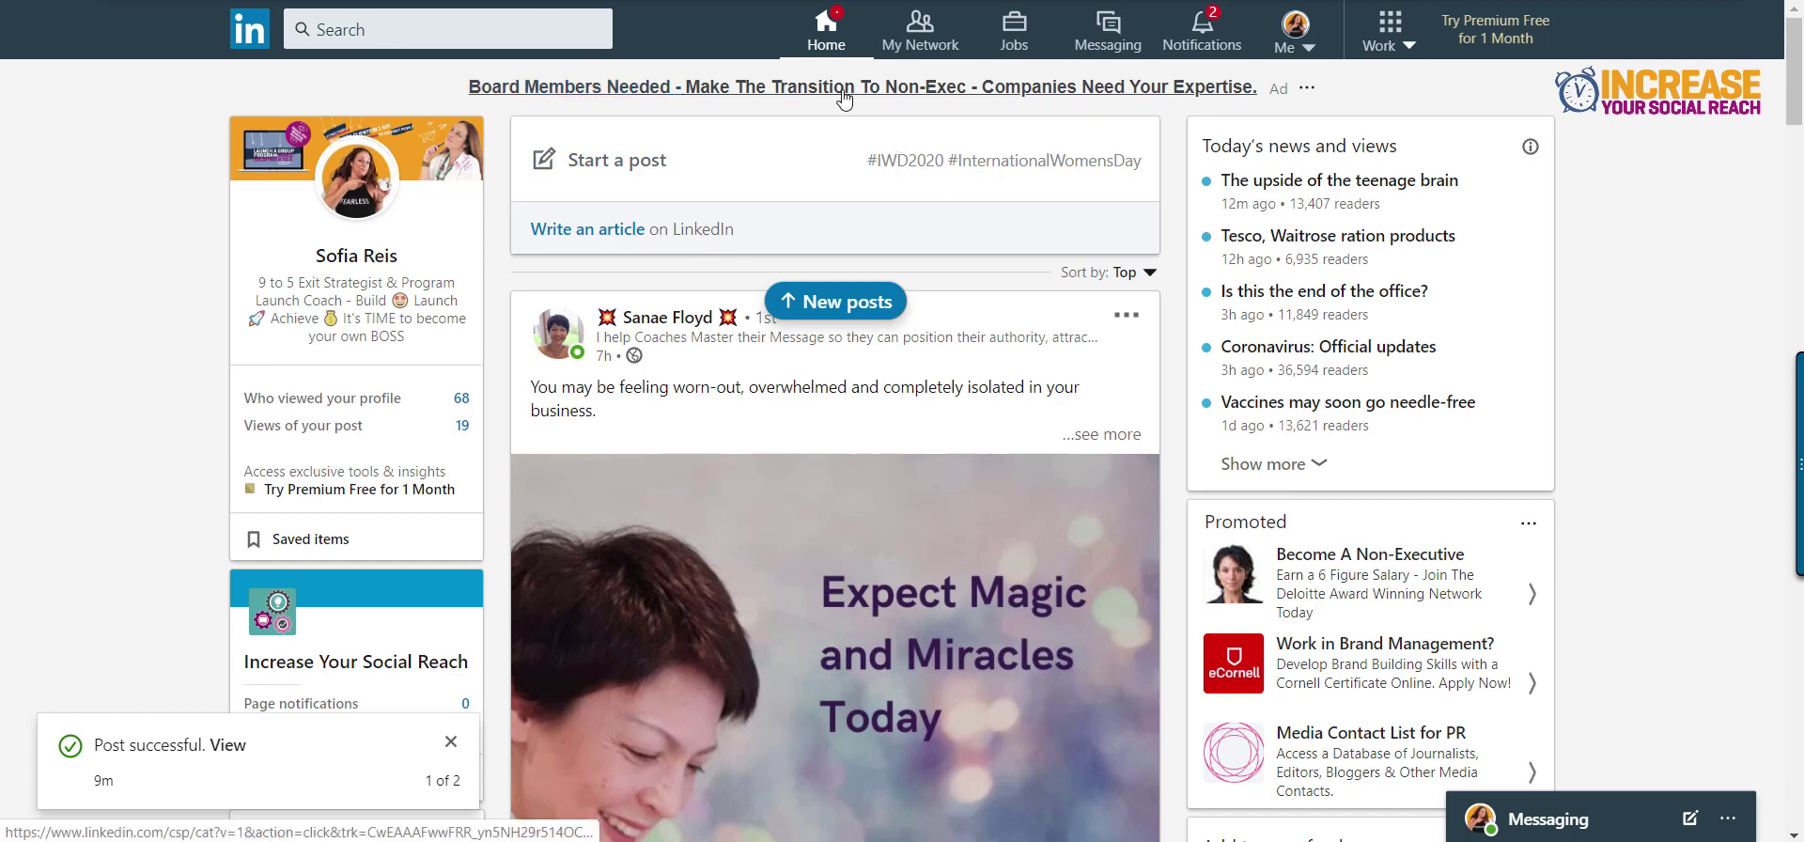
Reload the home feed and scroll the left sidebar down to the Events section.
click(826, 35)
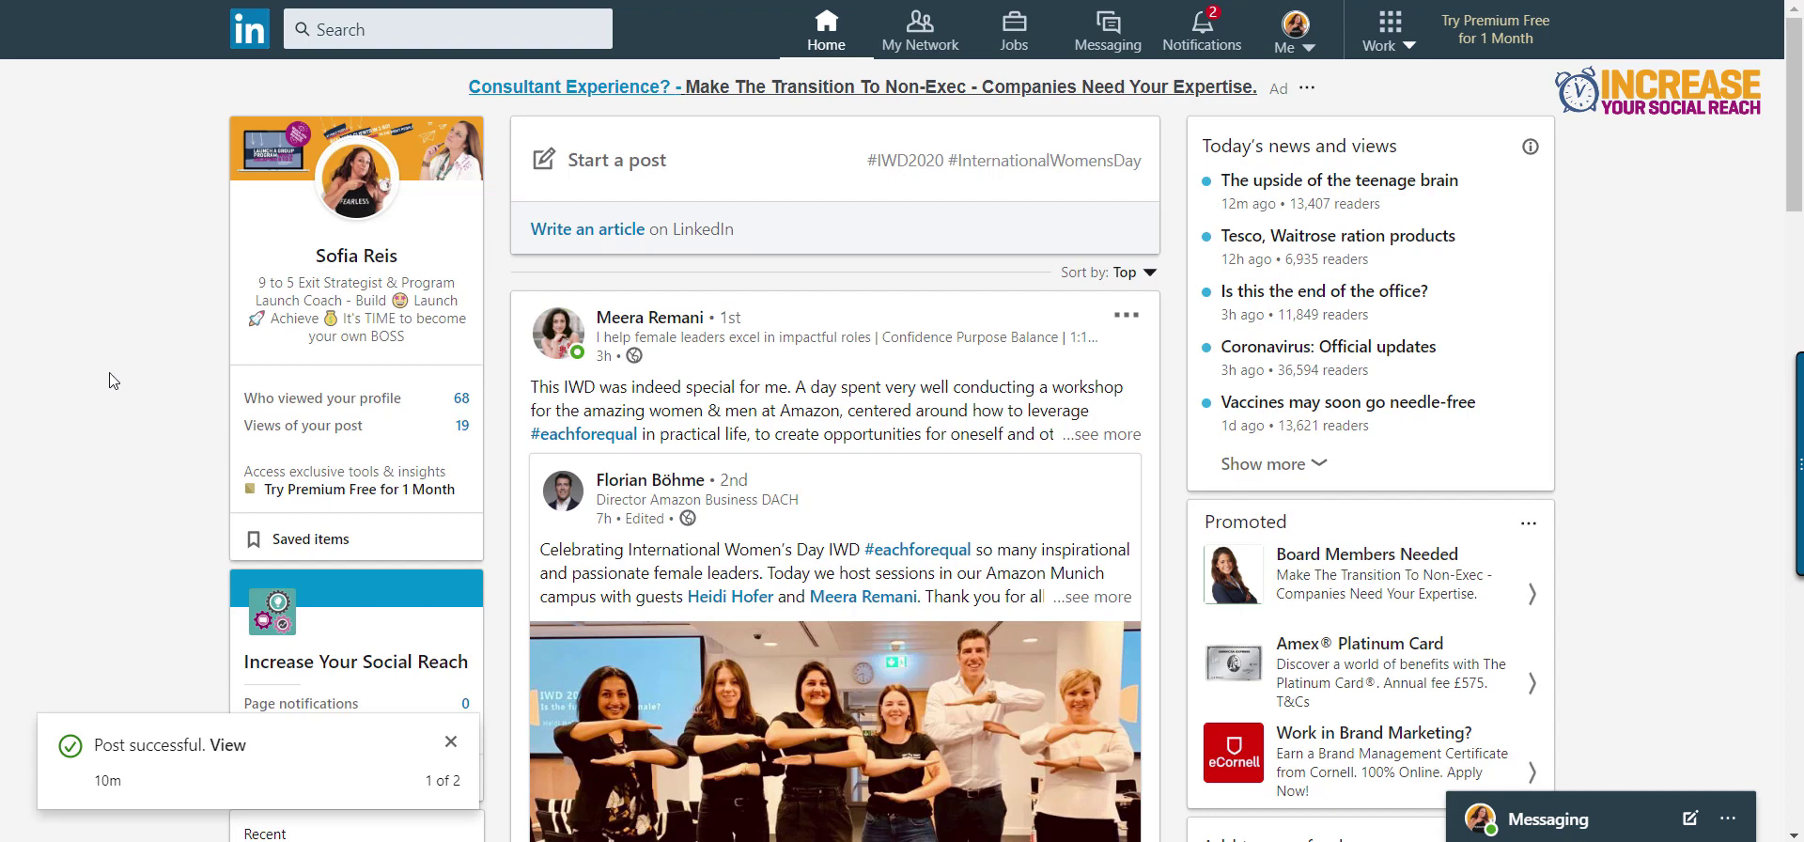
scroll(108, 376, down, 3)
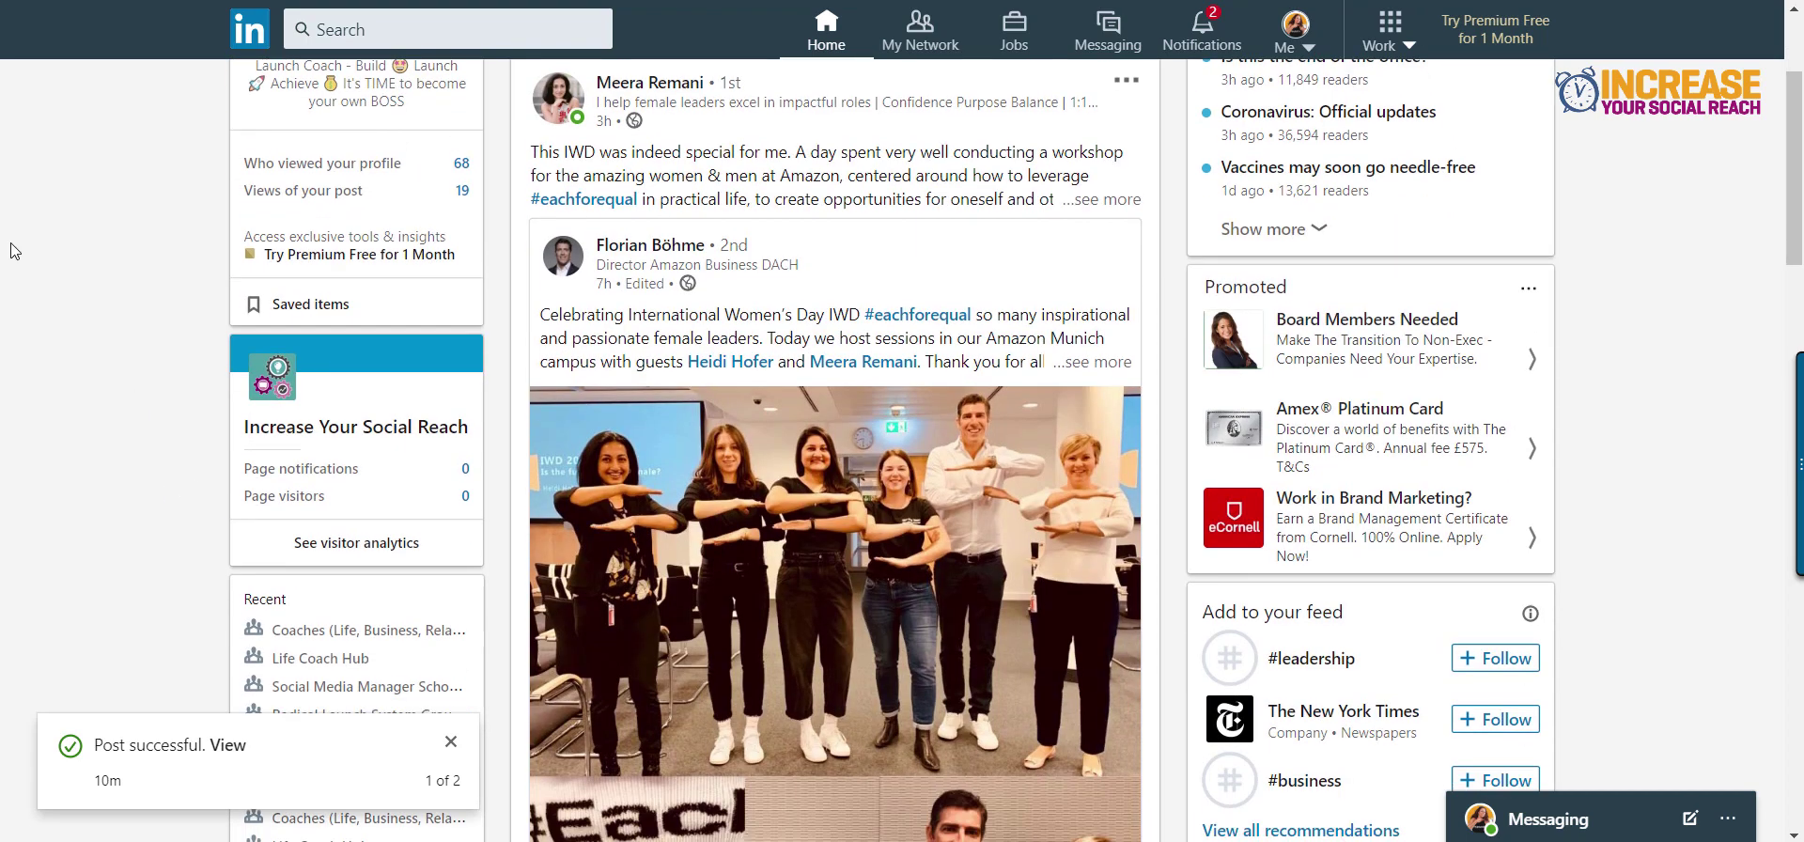
scroll(201, 250, down, 3)
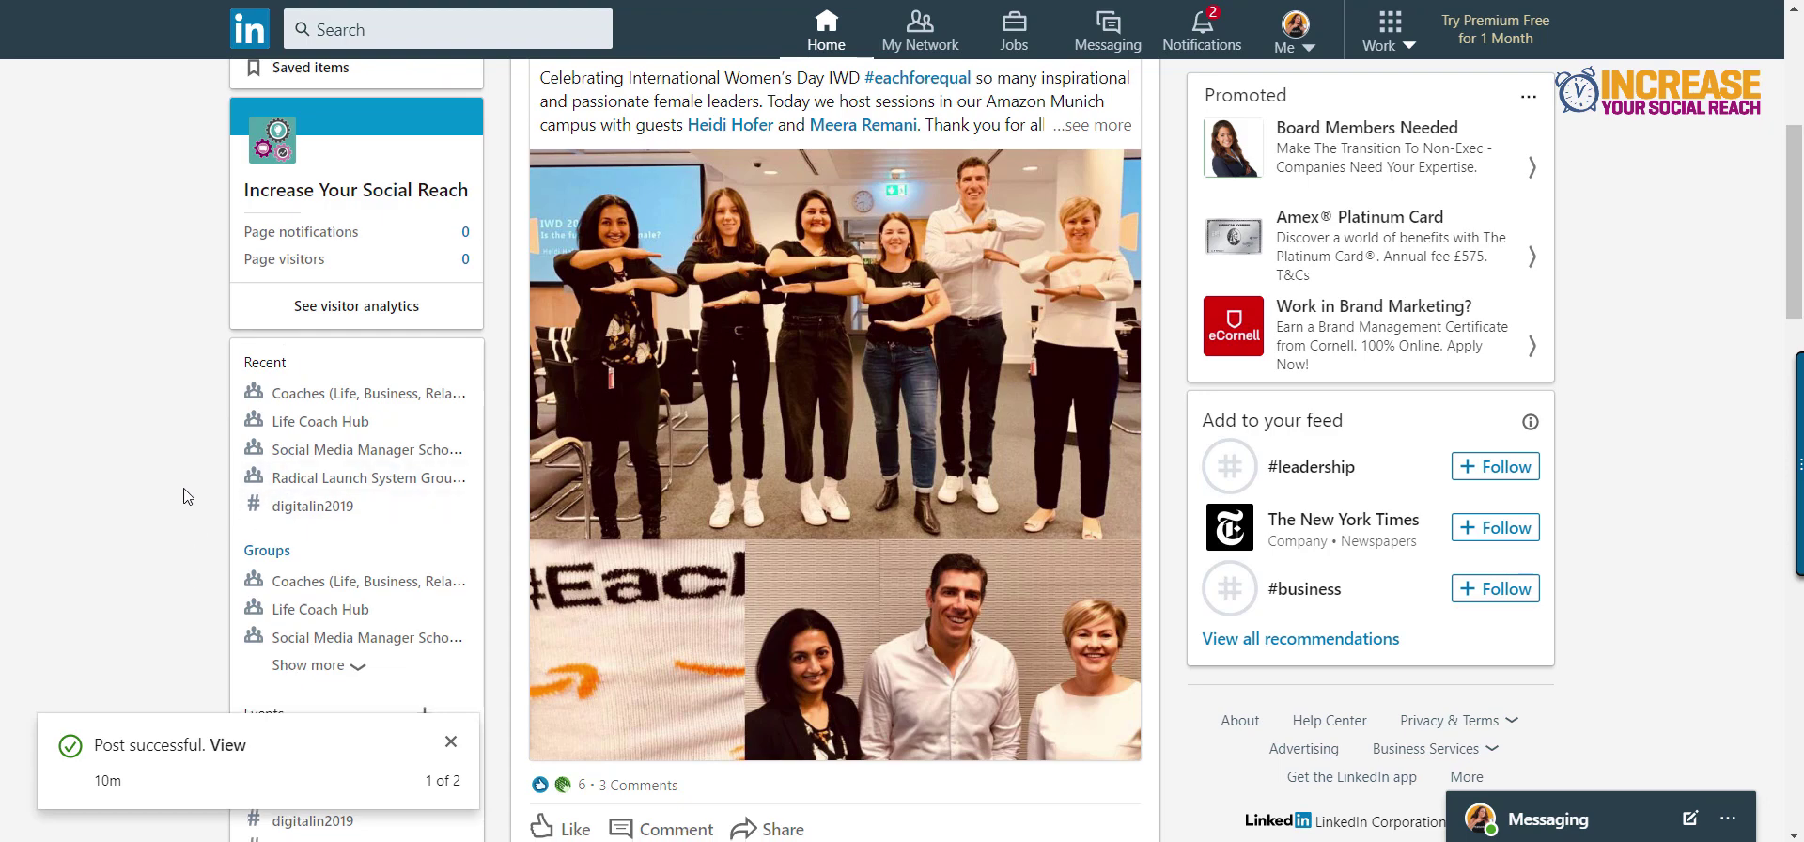
scroll(185, 498, down, 3)
scroll(185, 498, down, 2)
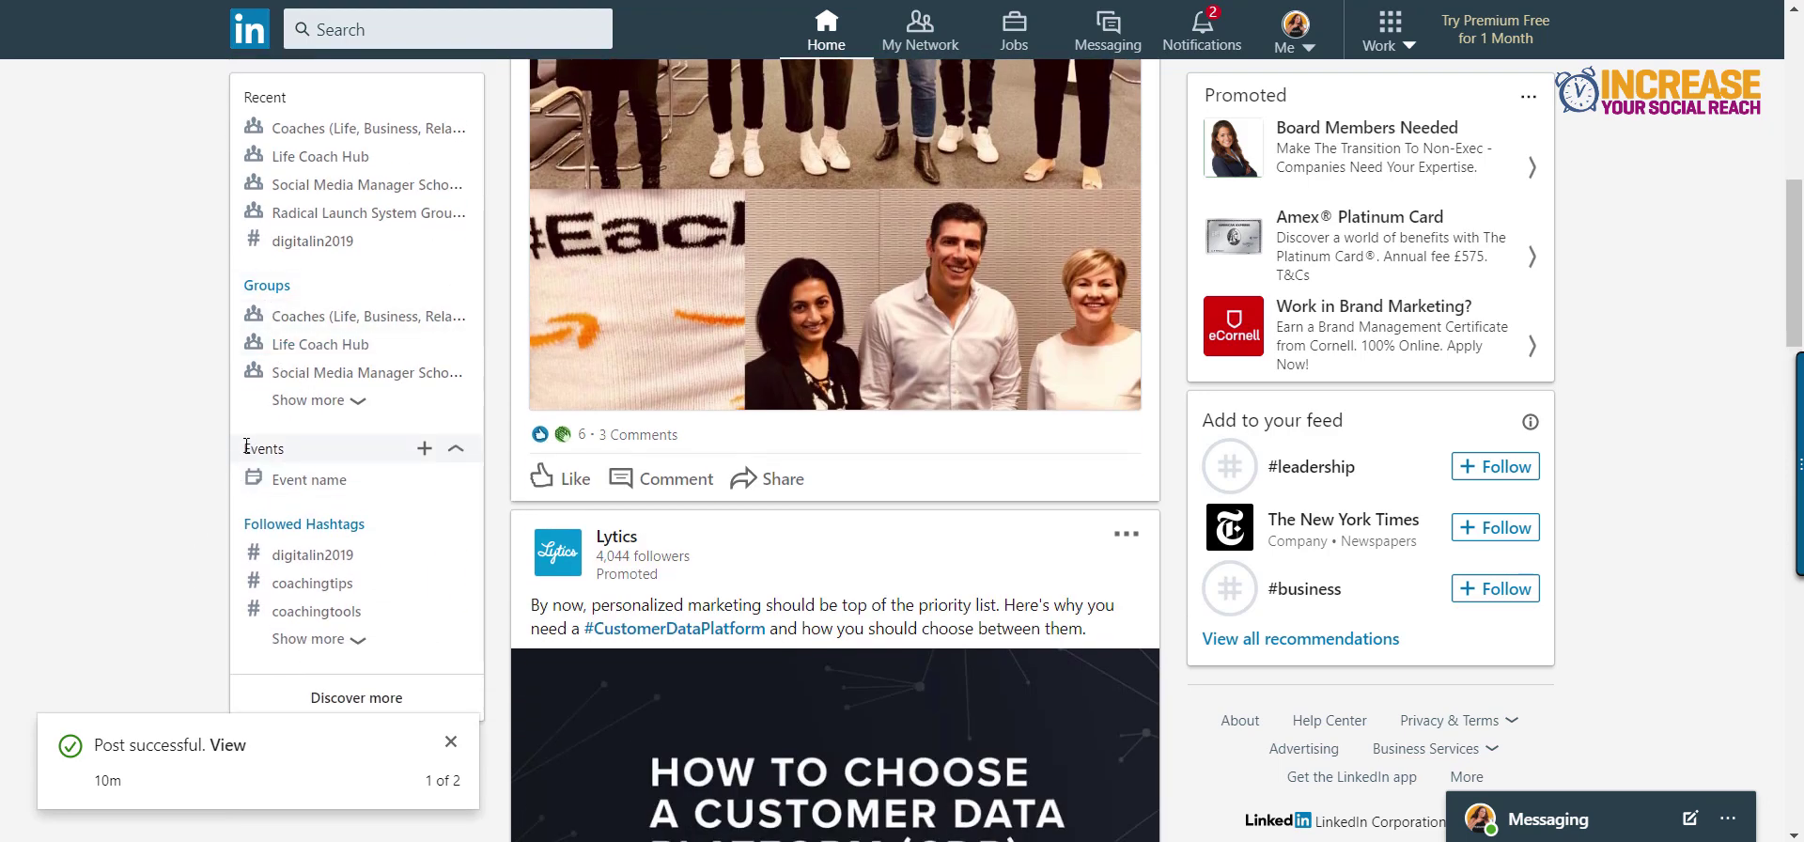
drag(242, 450, 284, 452)
Start a new event and bring up the Upload cover image option.
click(423, 453)
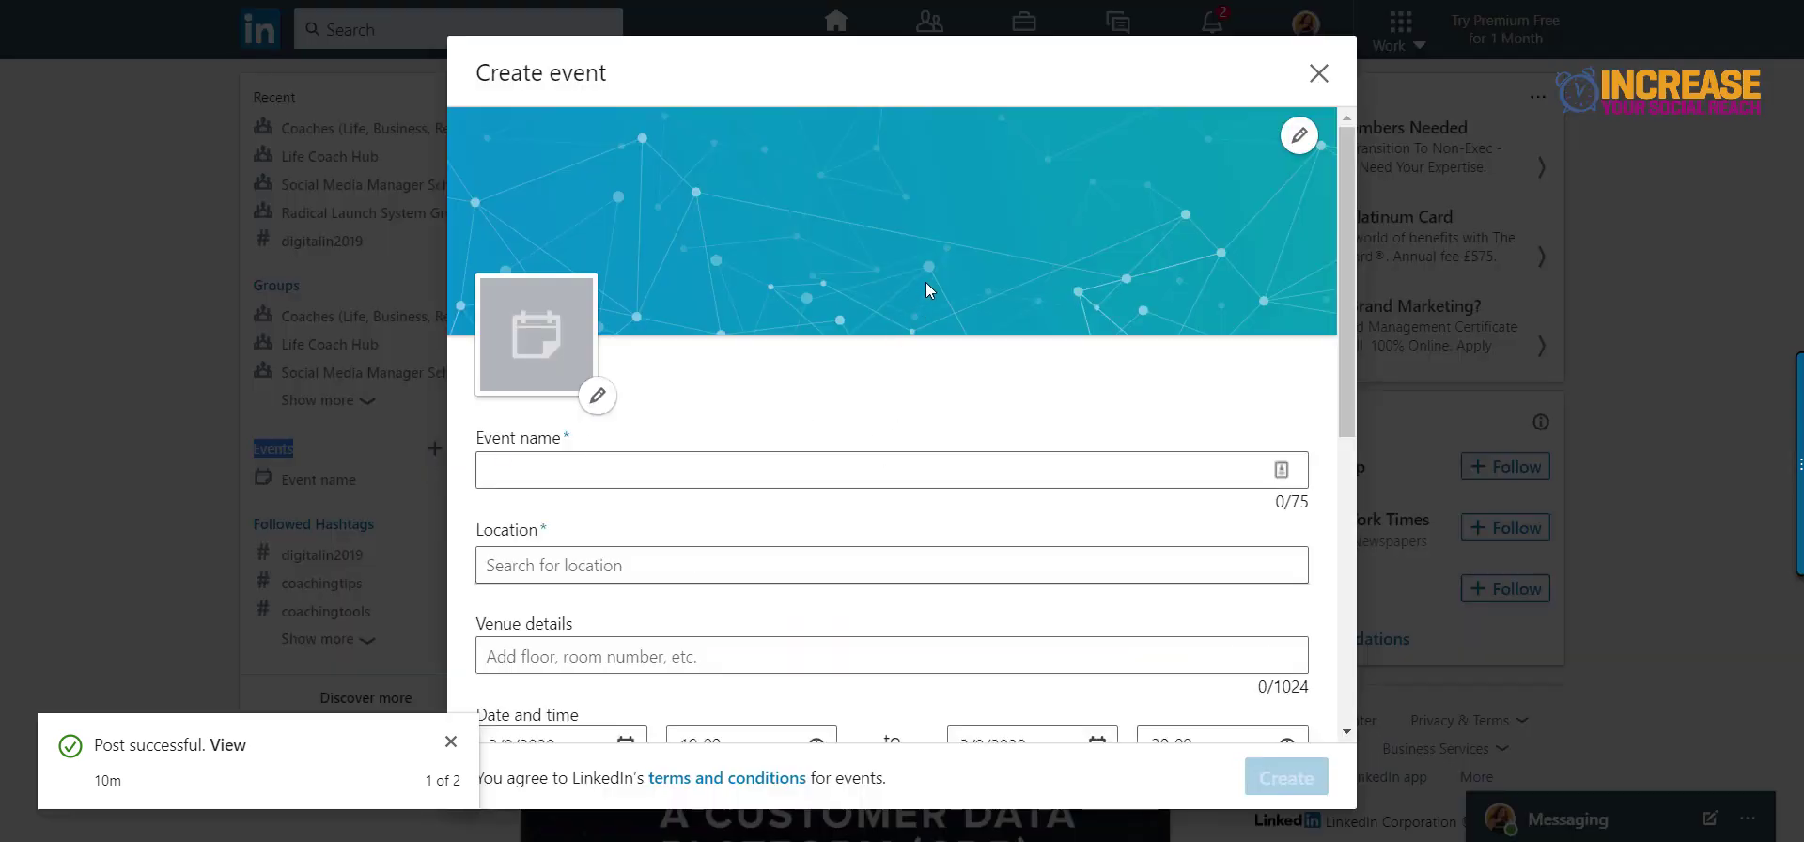
click(1296, 136)
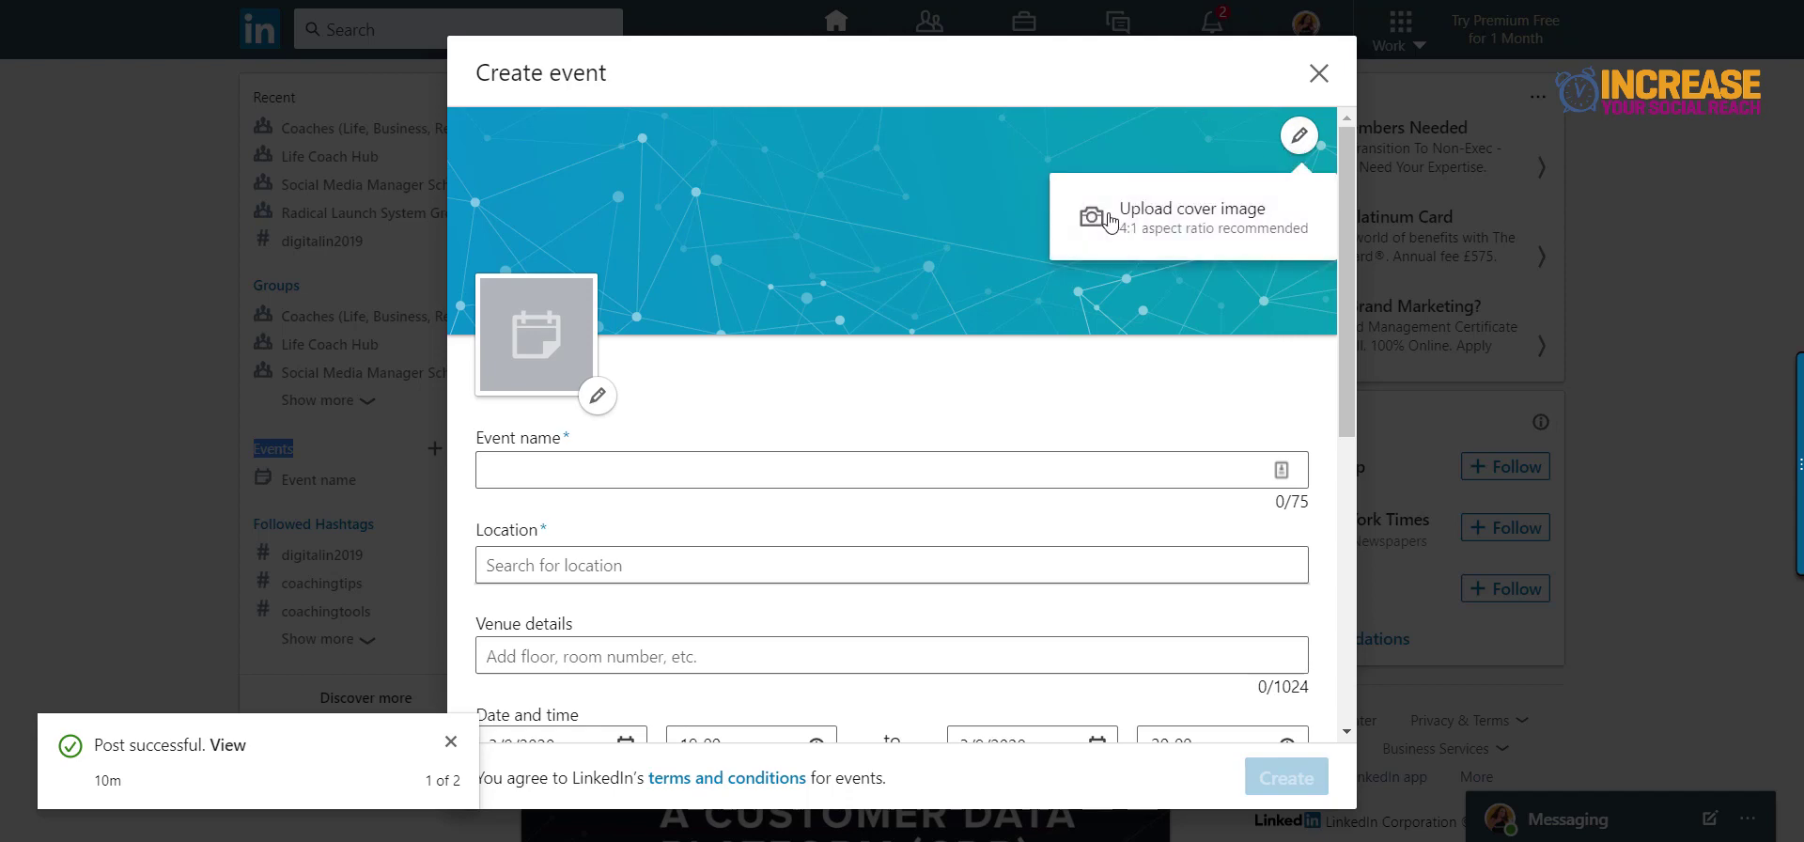
click(784, 396)
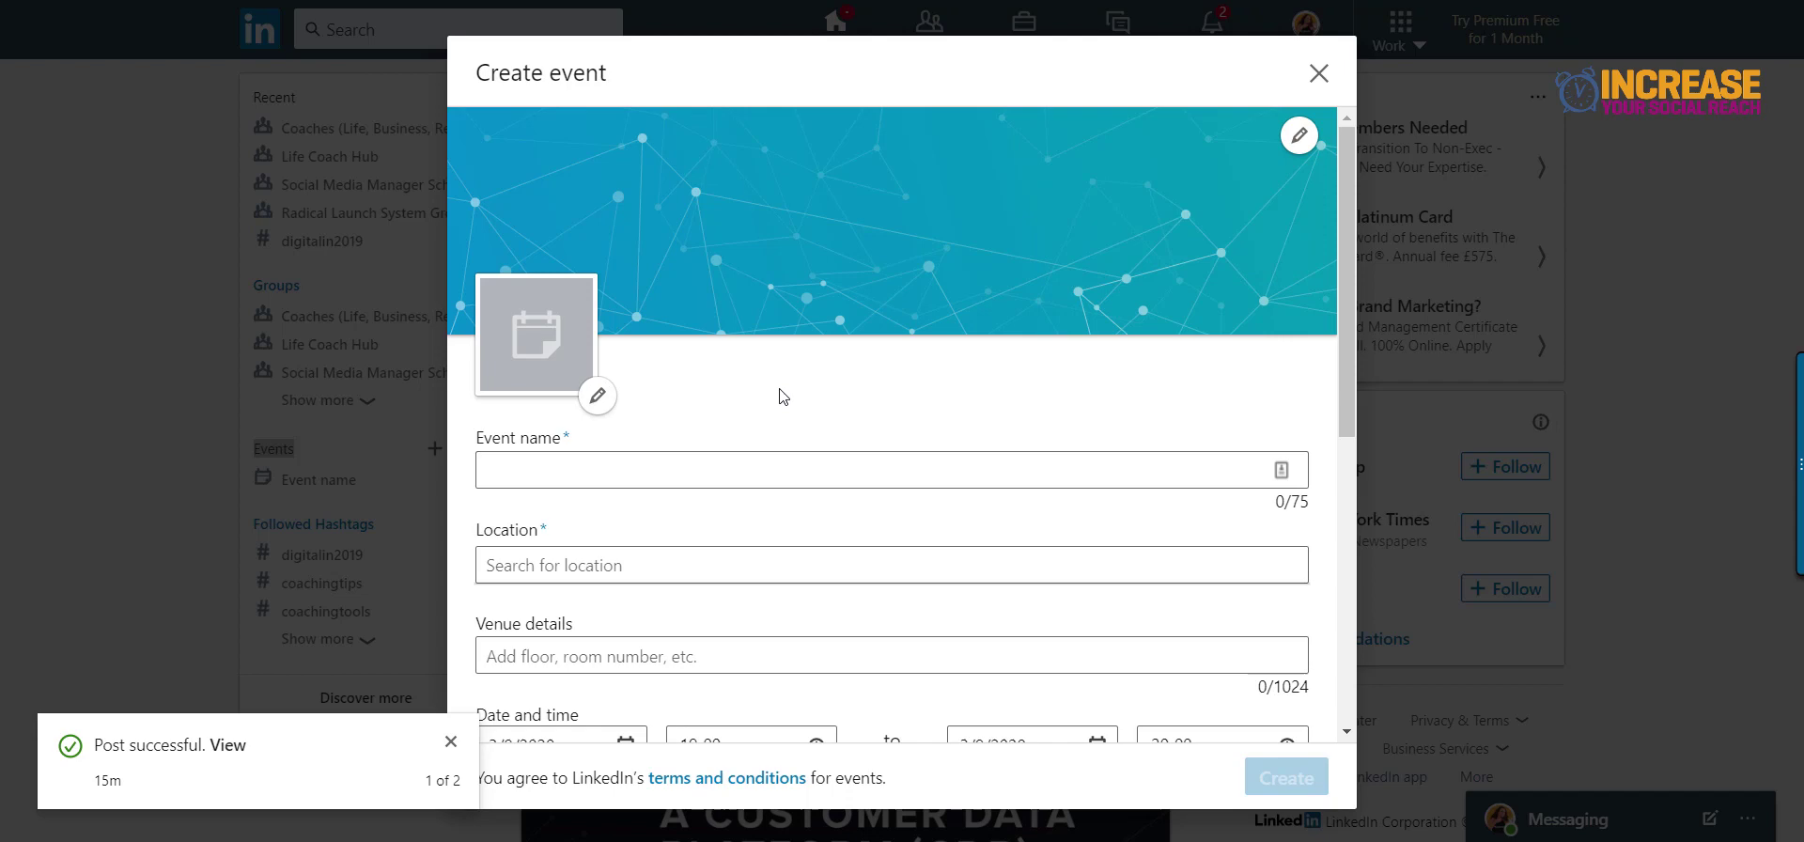
click(1297, 137)
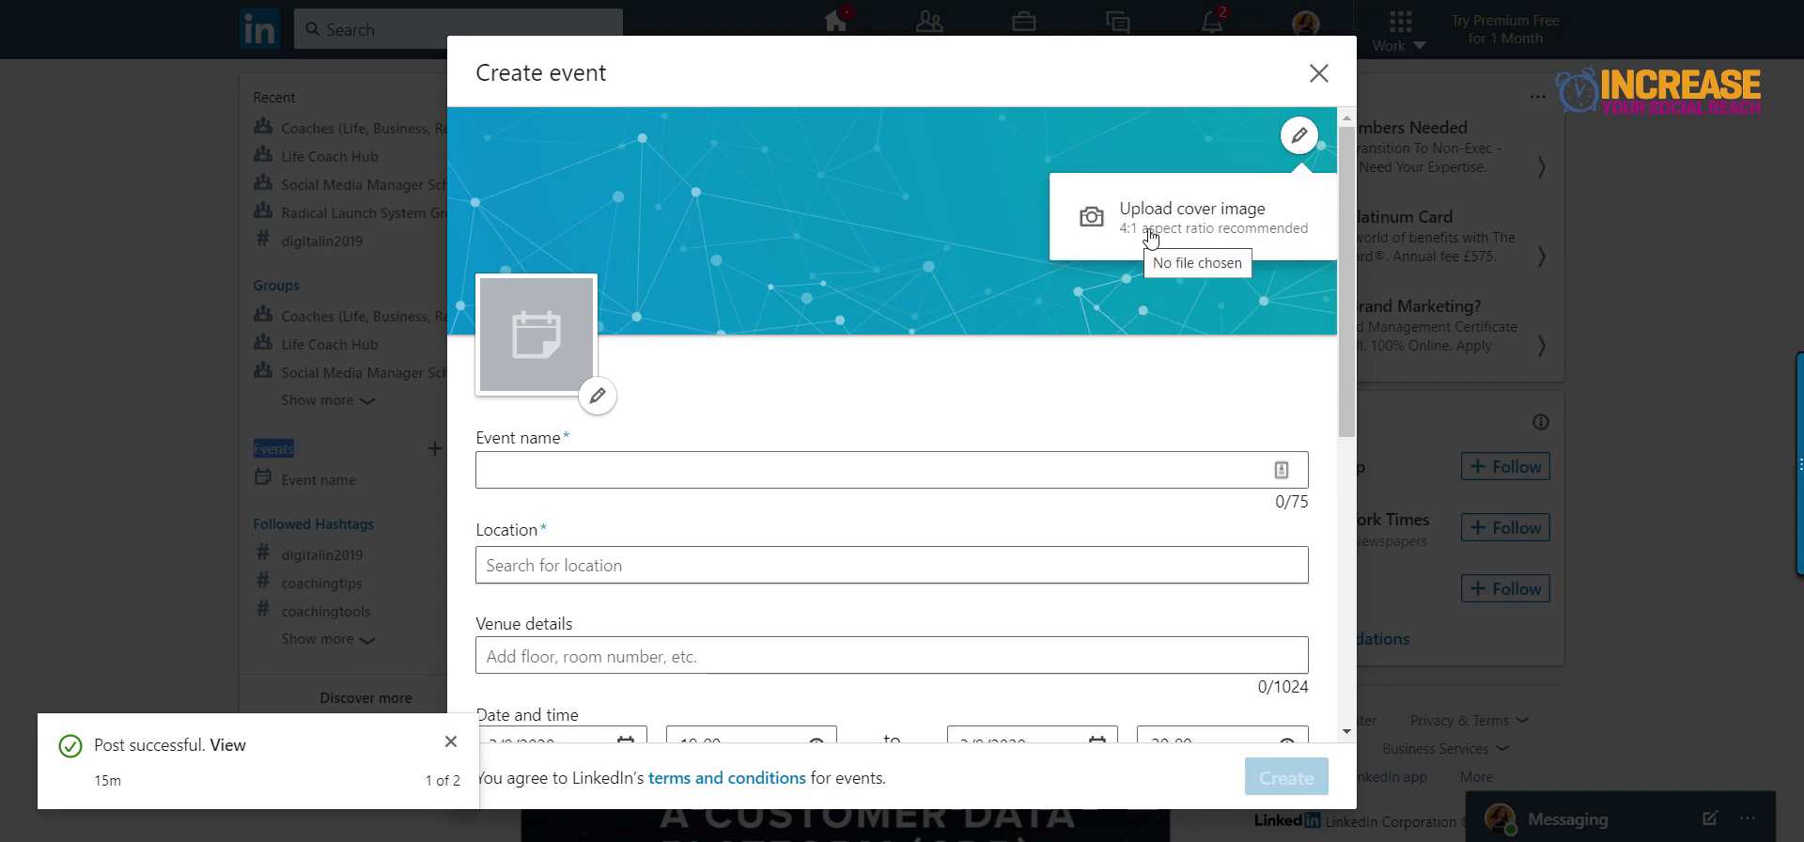
Bring up the Upload logo option for the event's placeholder logo.
click(595, 394)
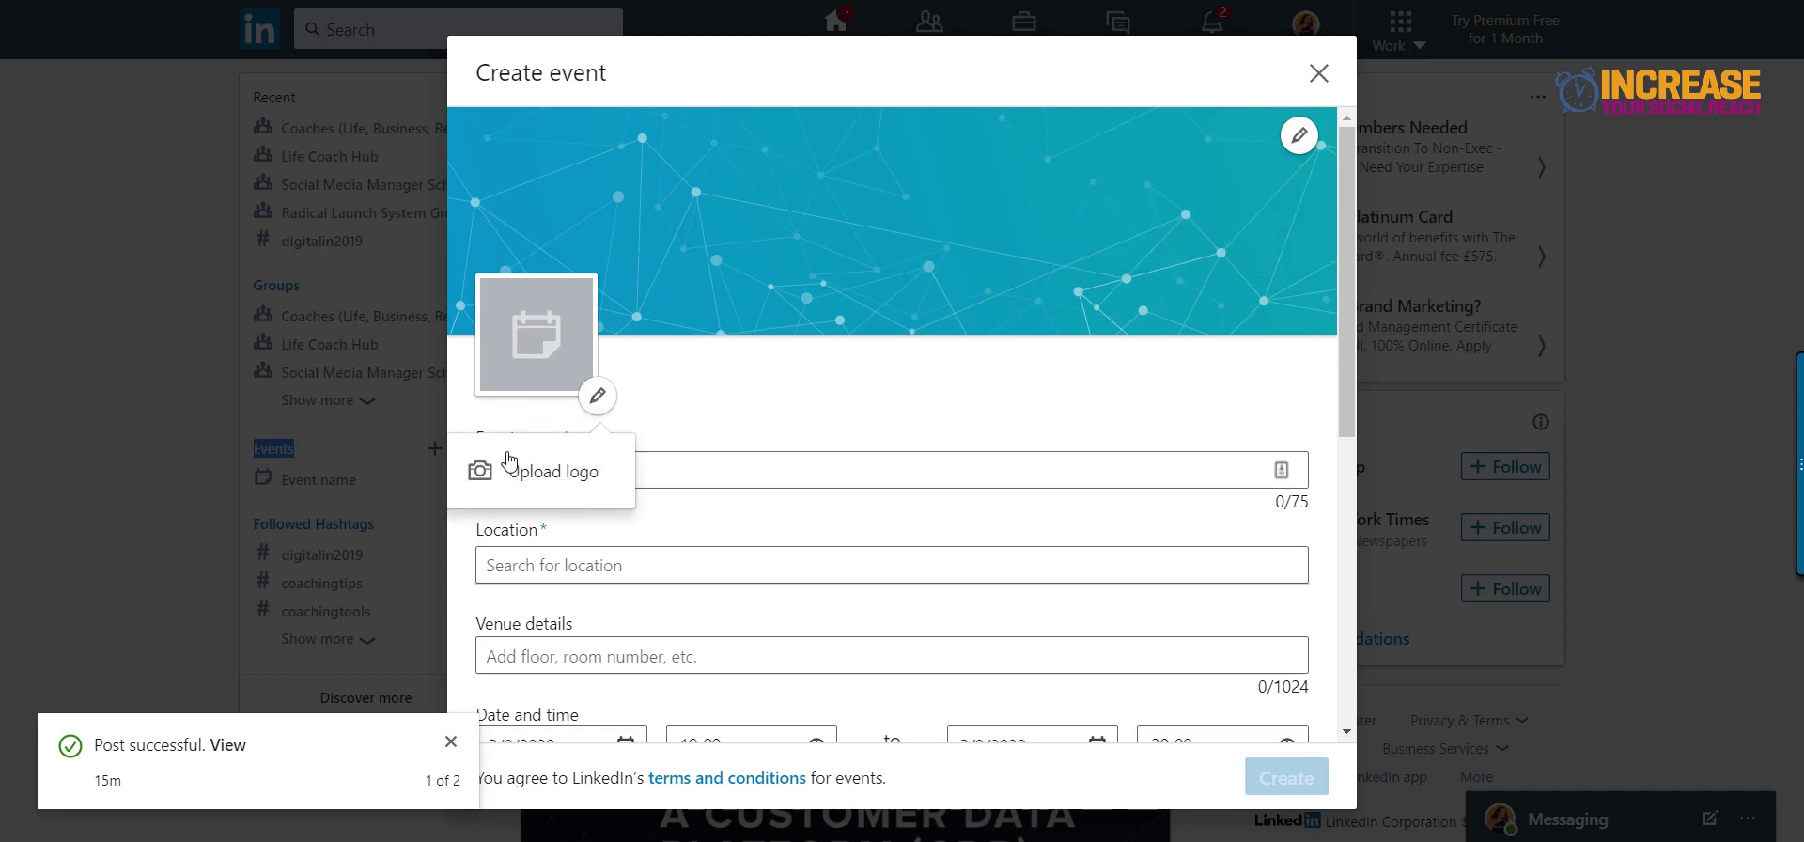
click(659, 471)
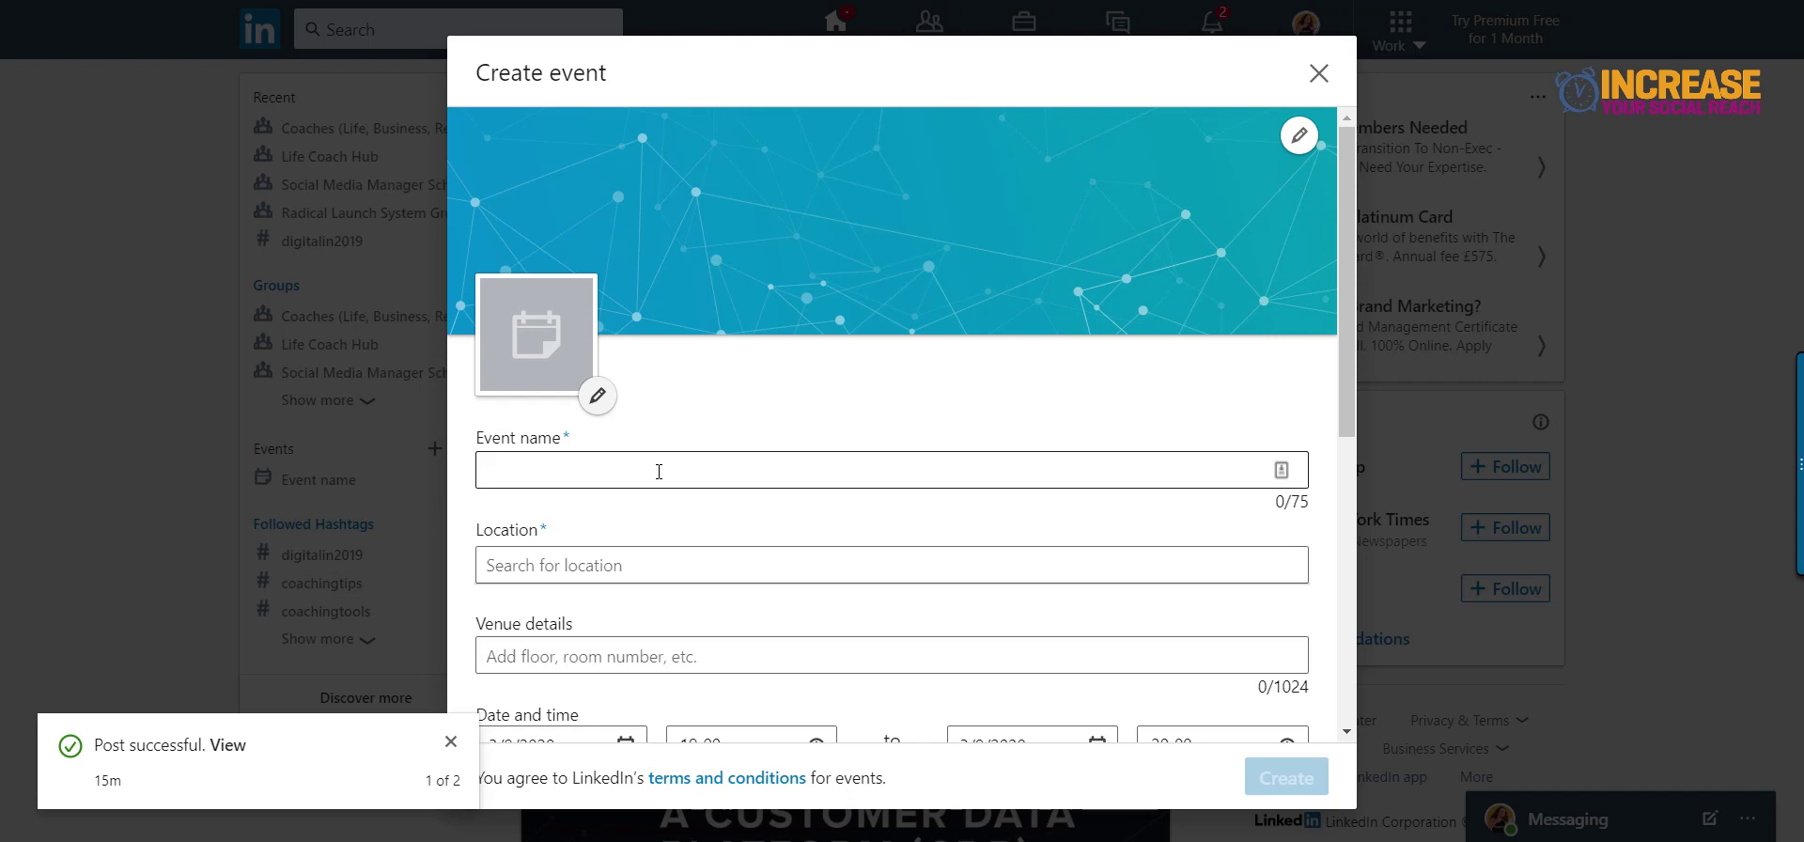
key(shift+Tab)
key(Return)
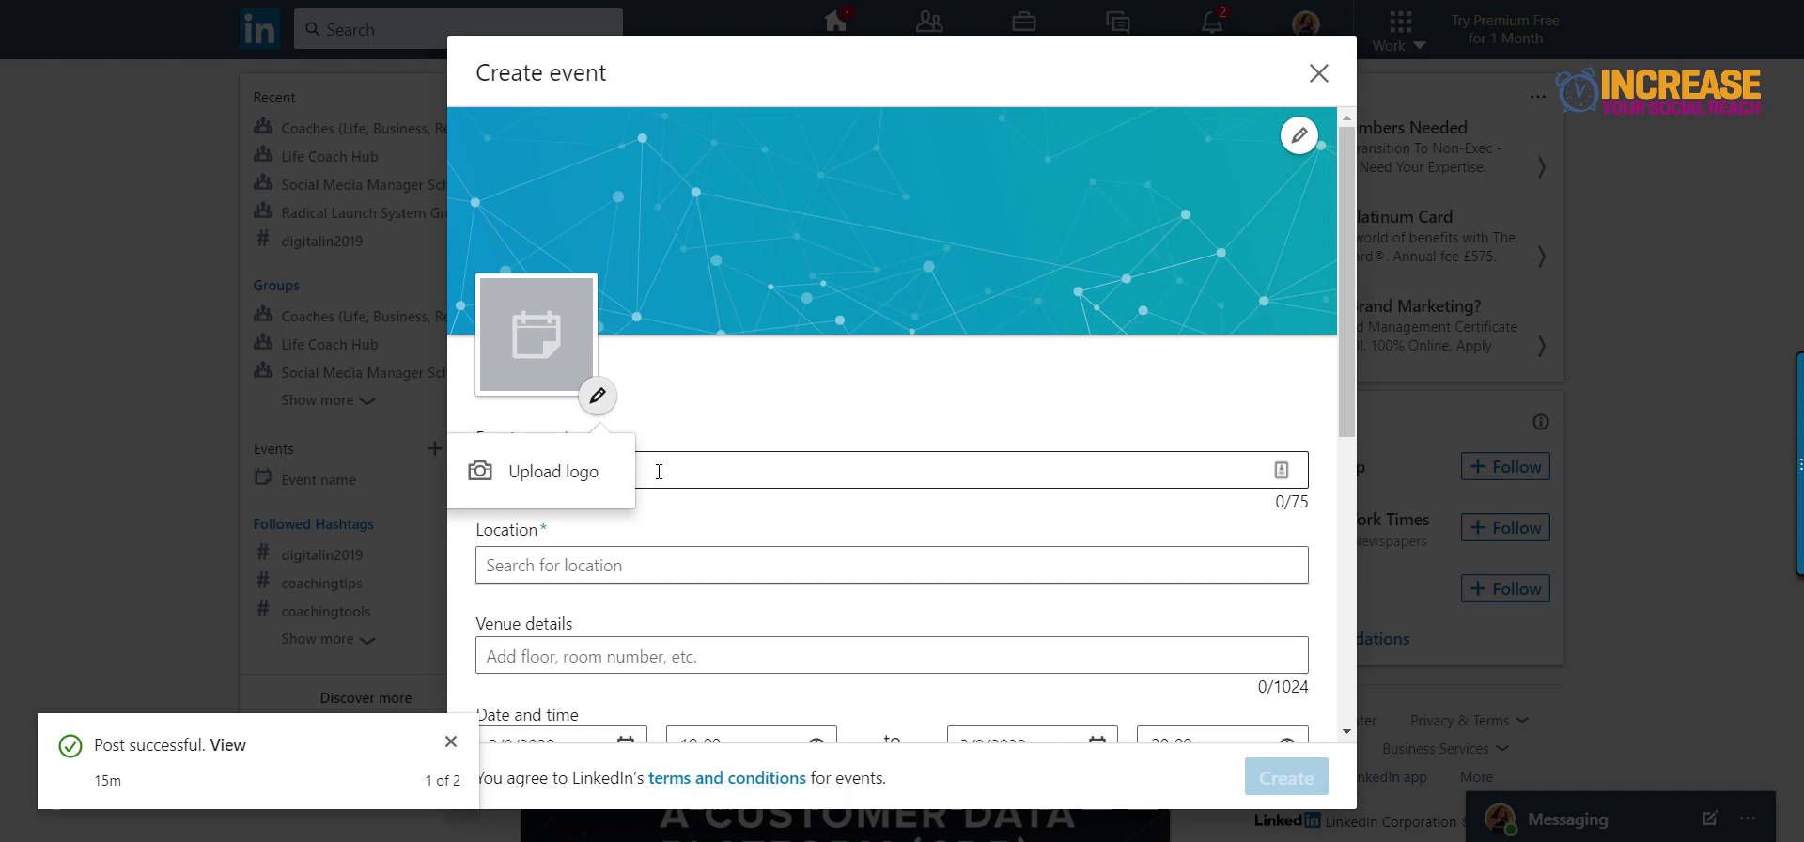
Enter the event name and choose London as the event location.
click(658, 470)
click(659, 470)
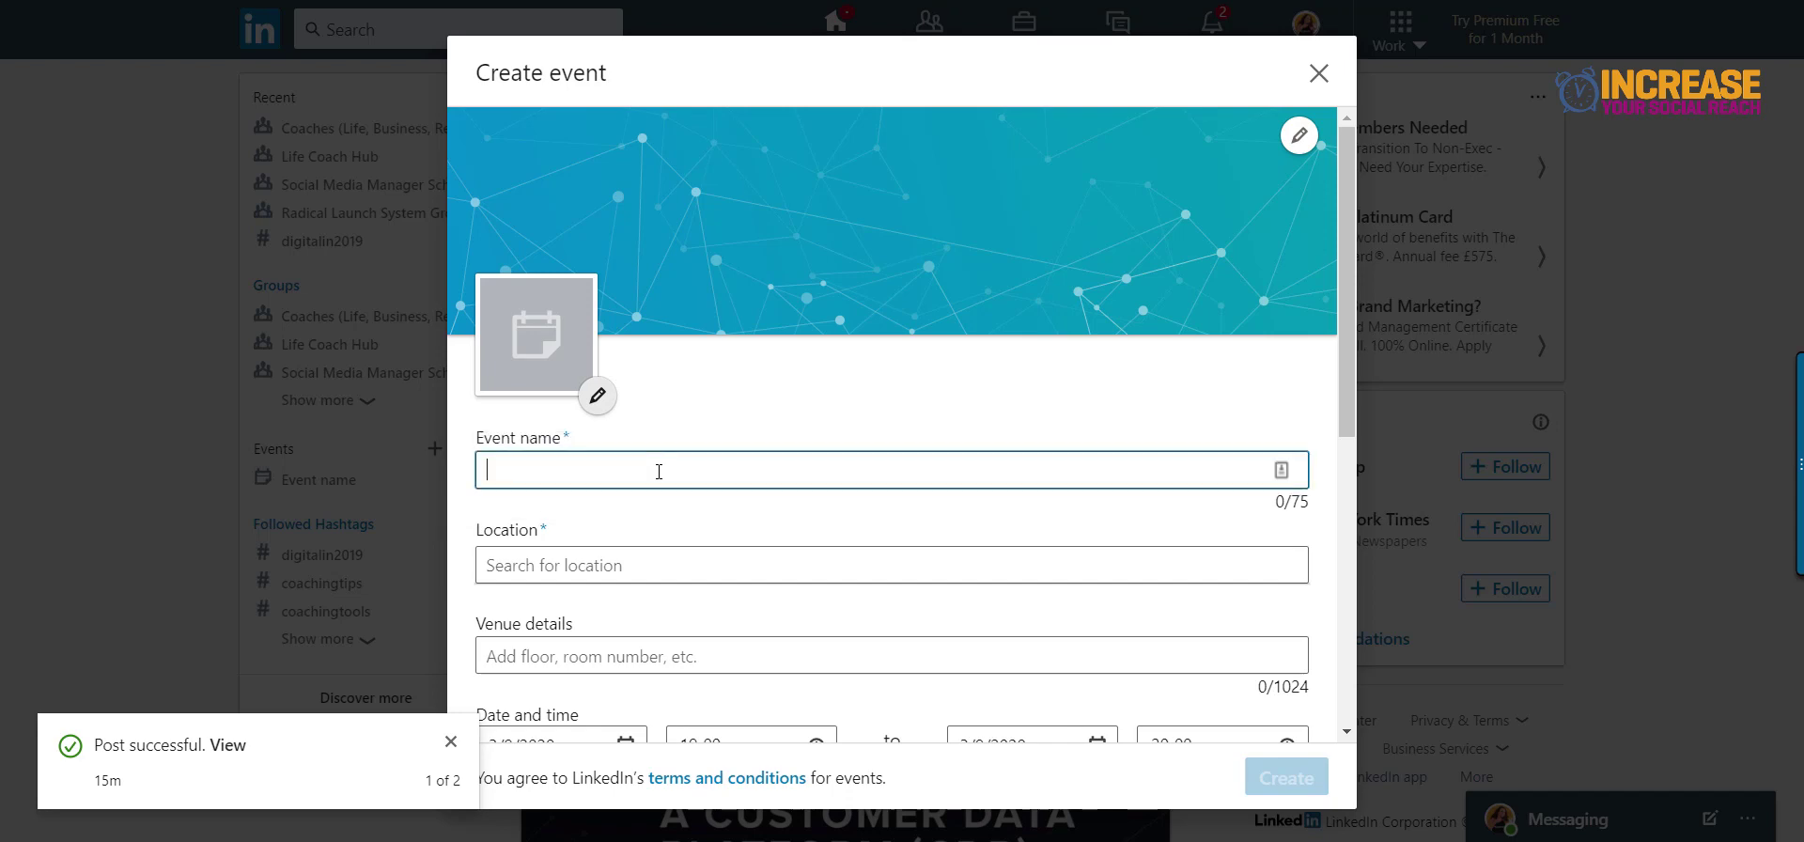
text(Event Barn)
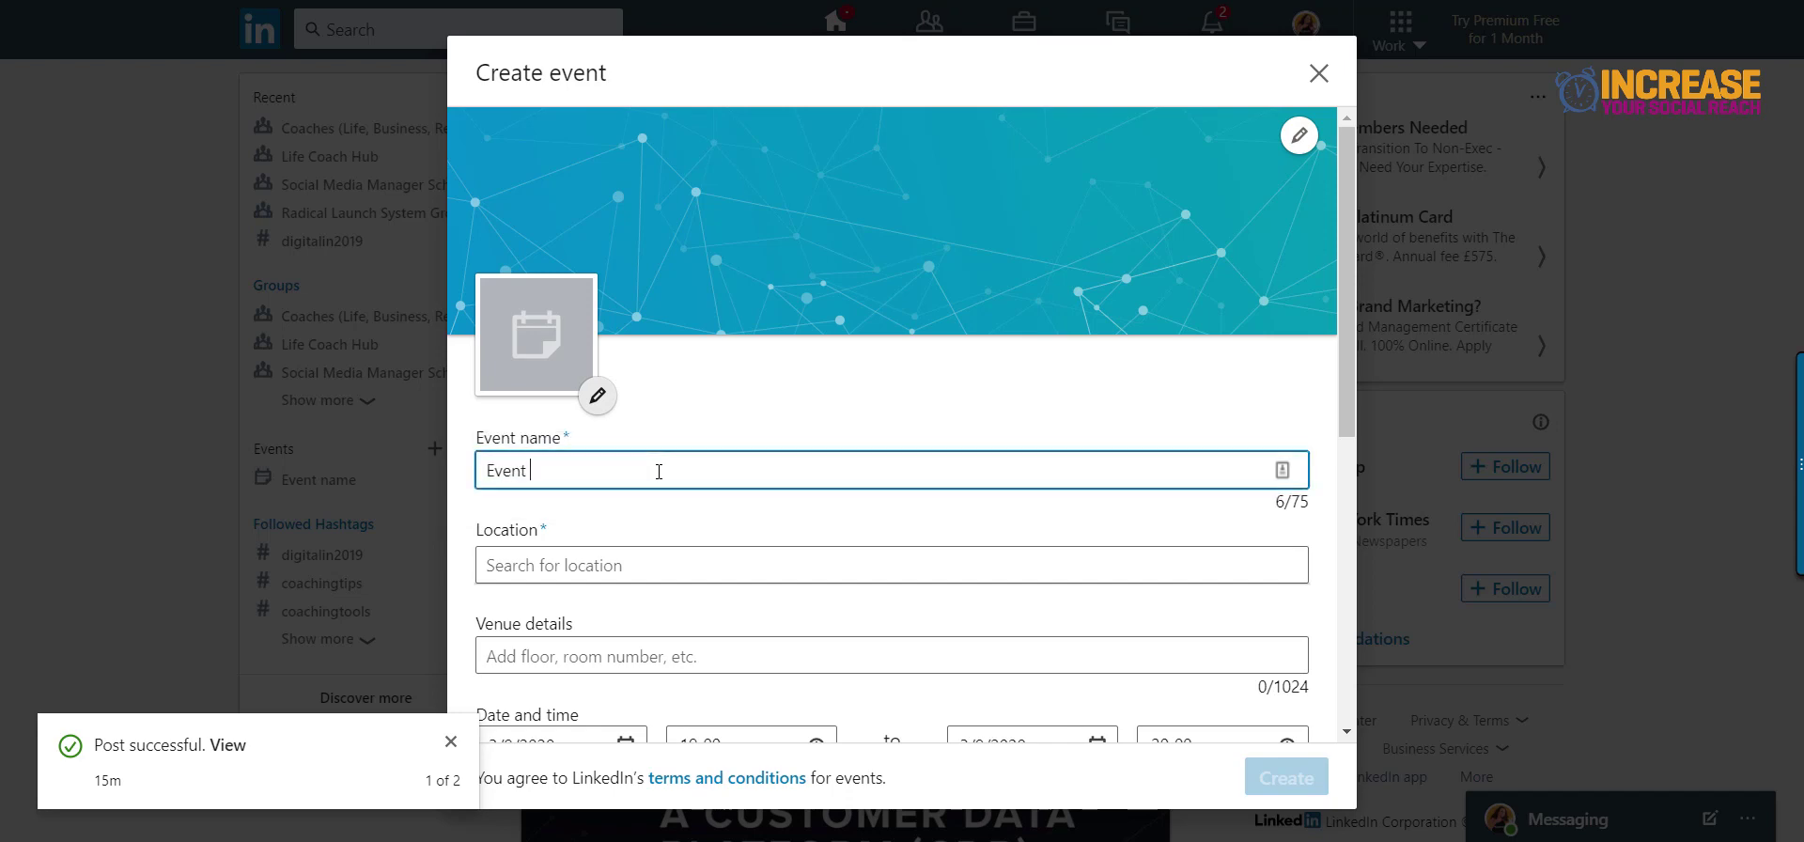
key(BackSpace)
key(BackSpace)
key(BackSpace)
key(BackSpace)
text(Name)
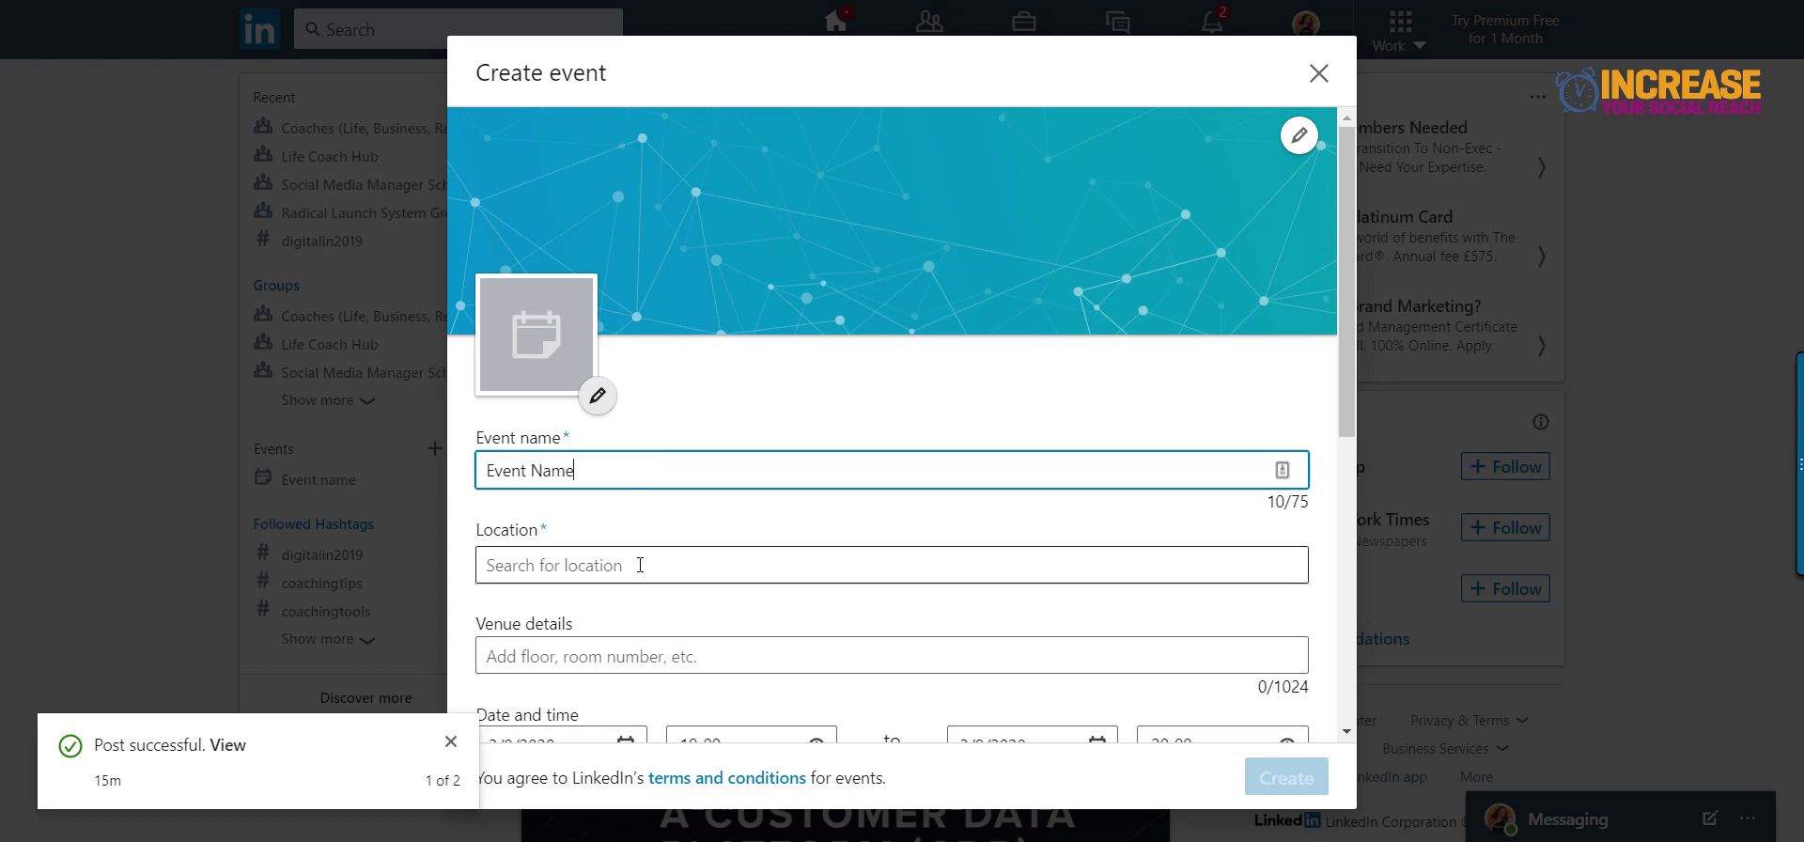
click(640, 565)
text(London)
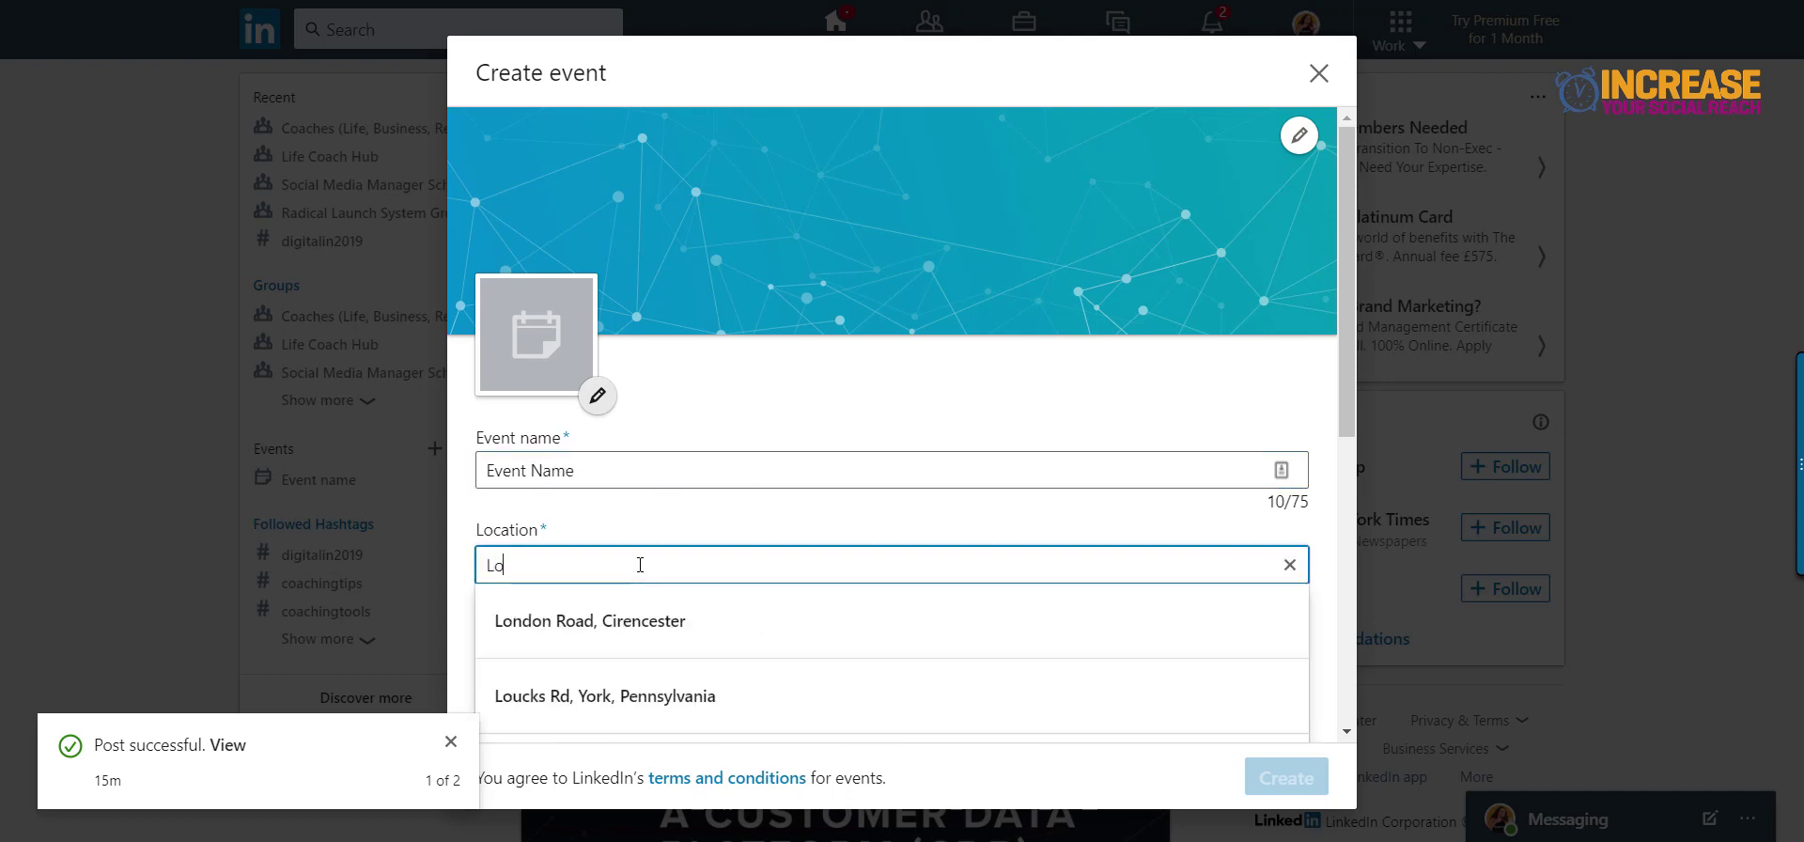
click(594, 638)
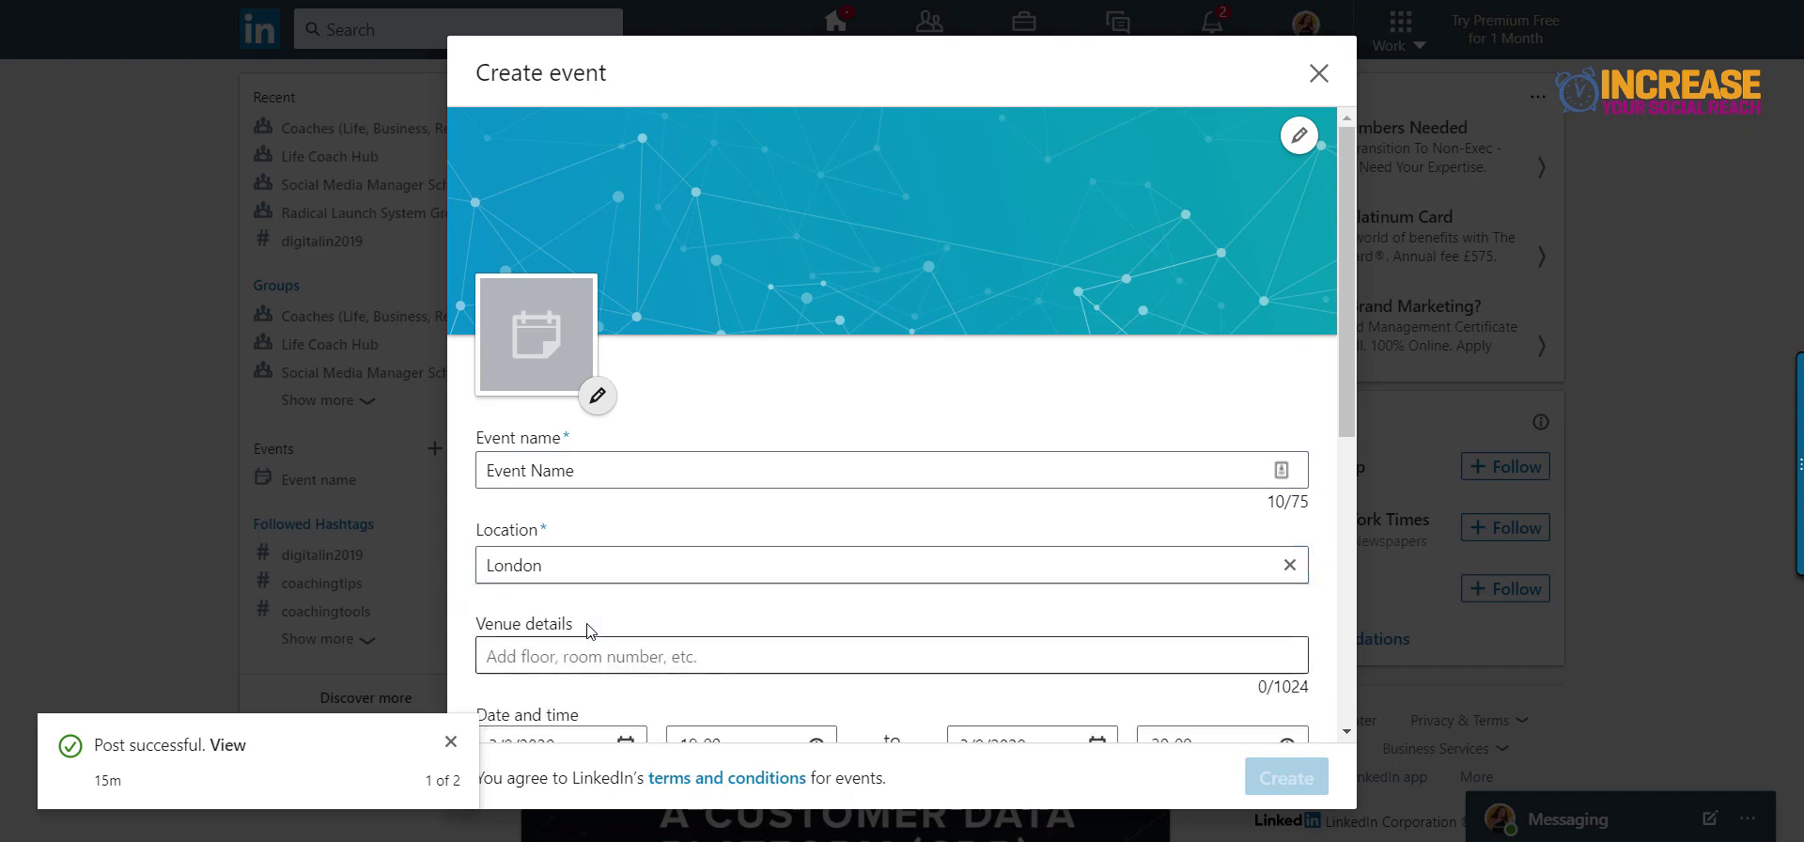
Schedule the event for 3/9/2020, 19:00–20:00, keeping (UTC) Coordinated Universal Time.
scroll(584, 520, down, 1)
click(536, 534)
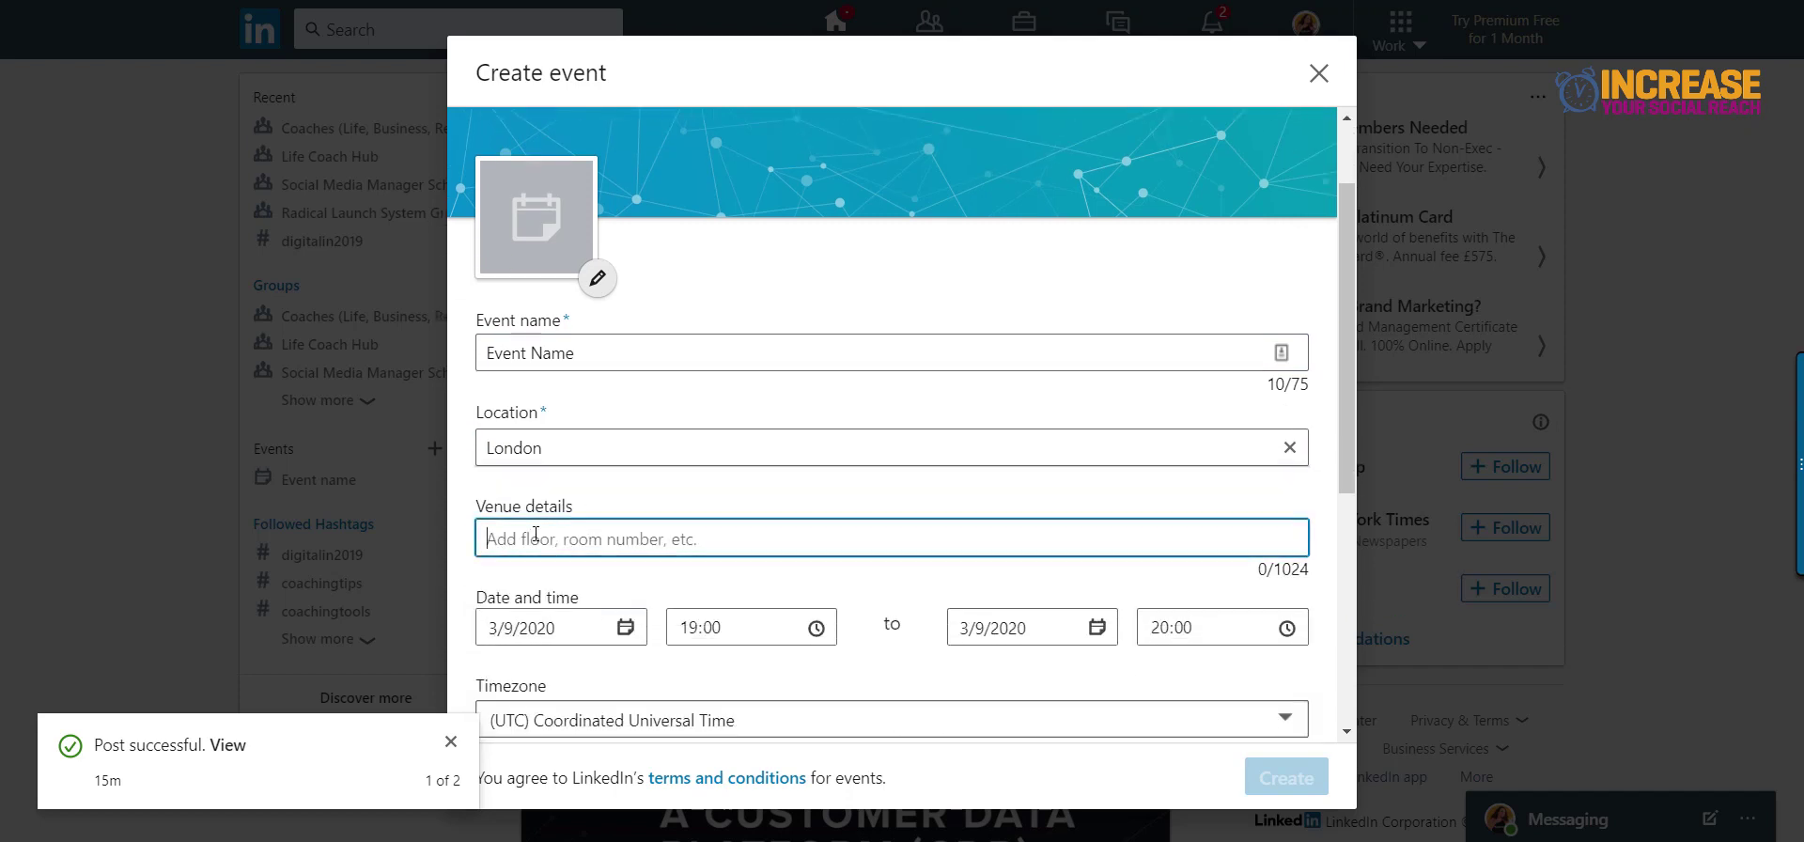
scroll(536, 533, down, 1)
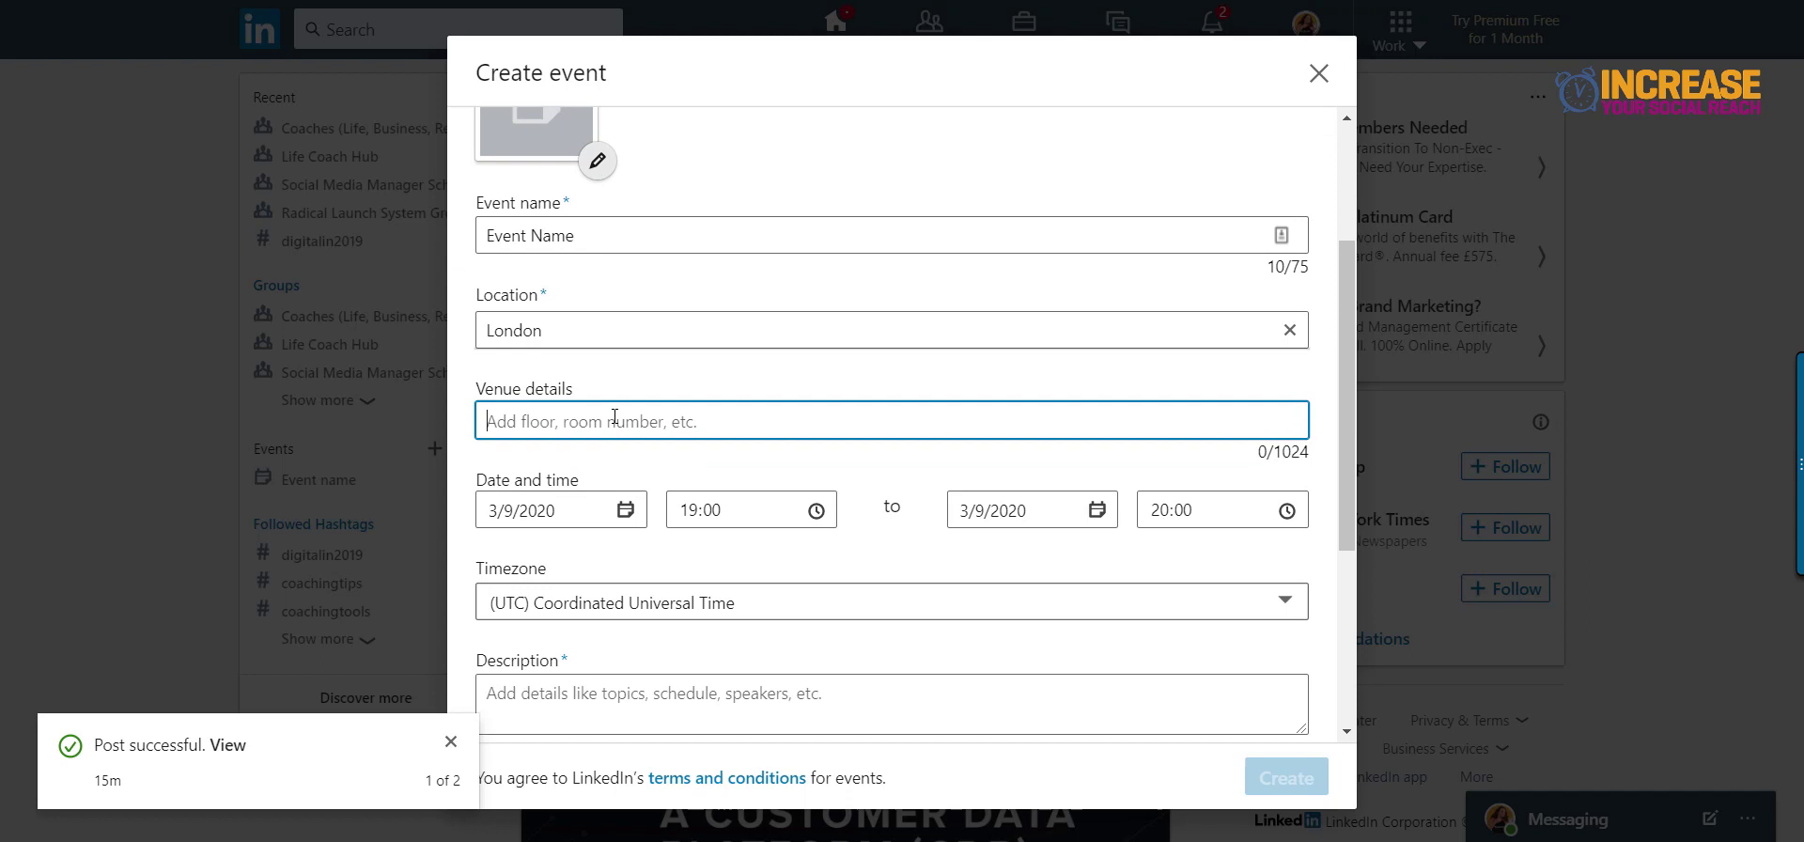
double_click(1279, 453)
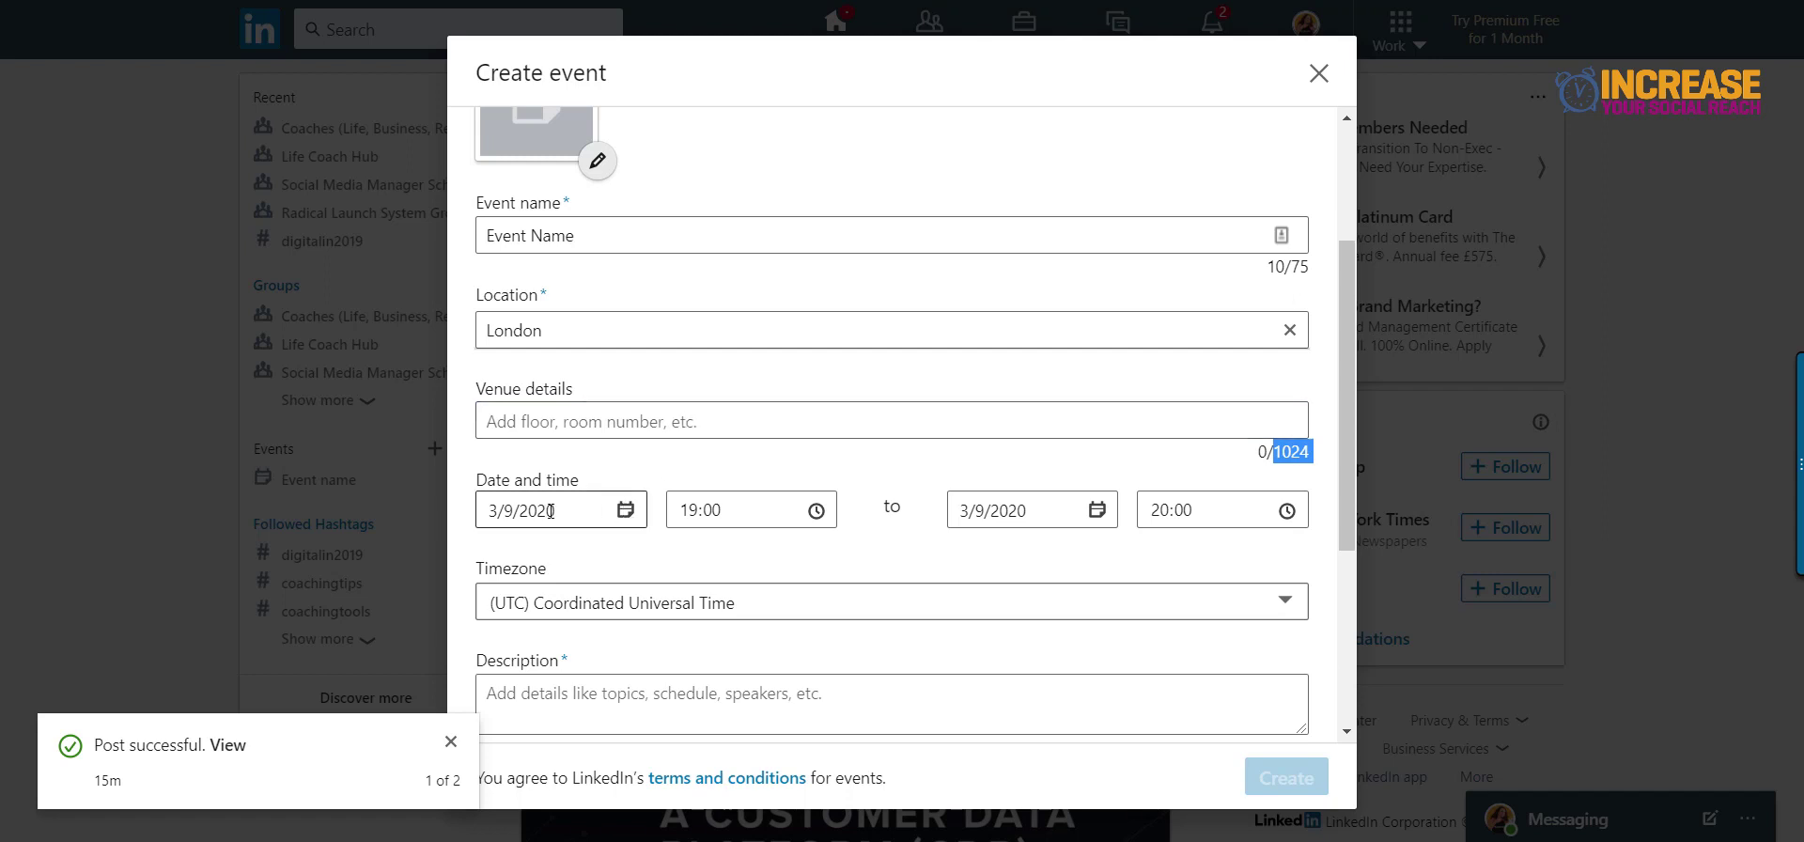
click(742, 519)
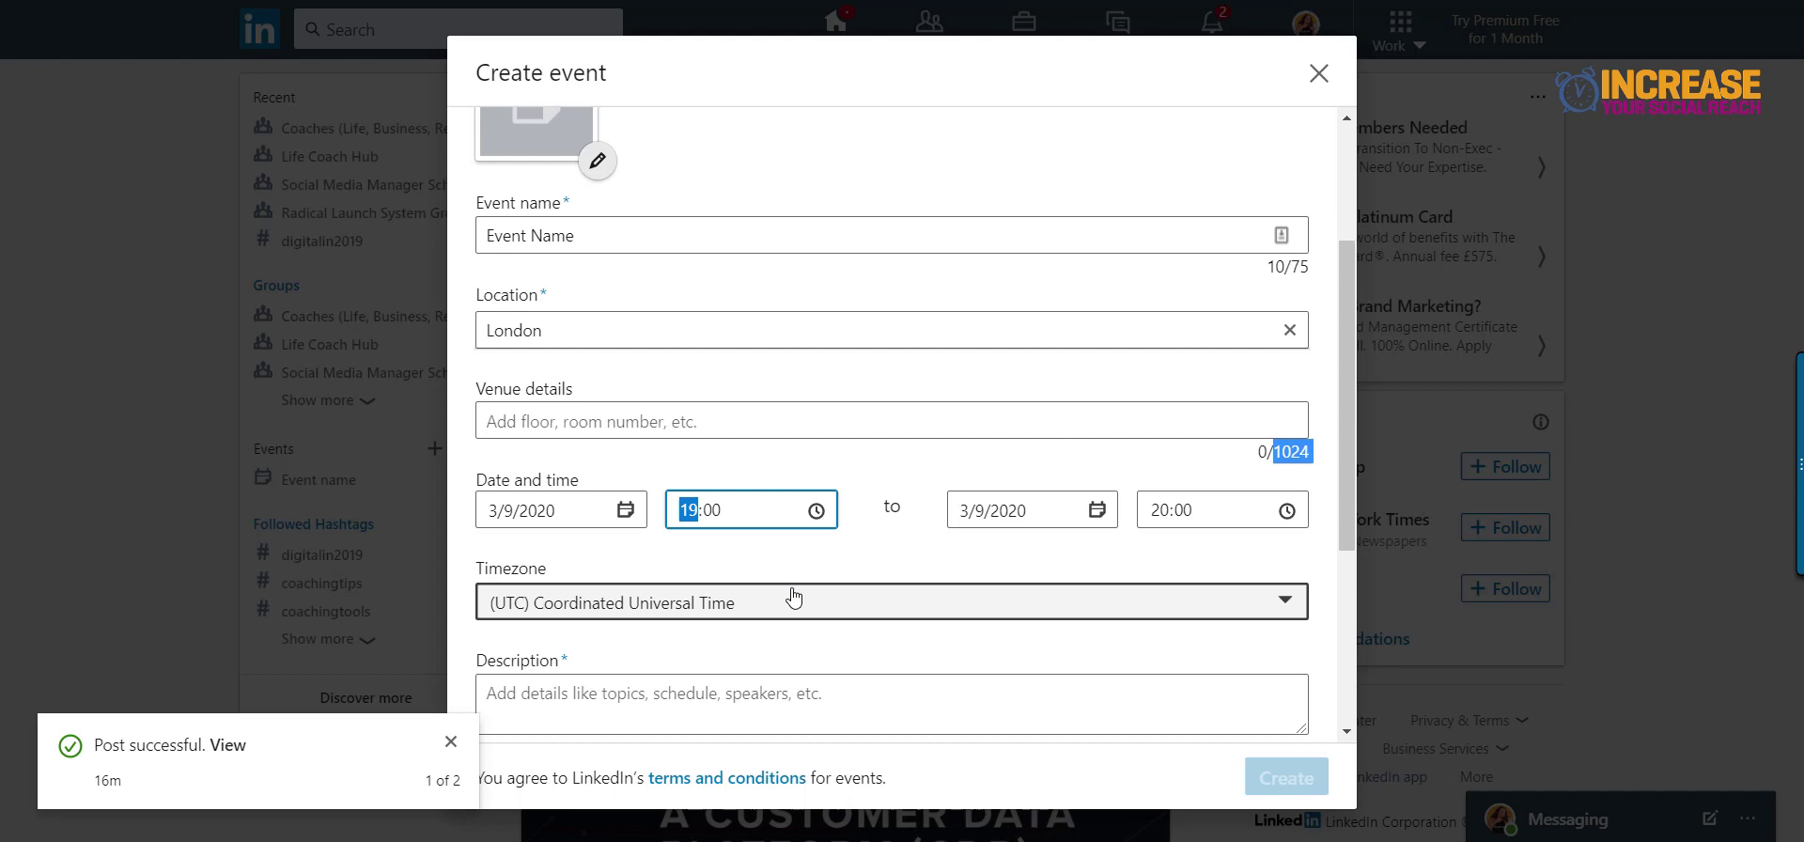
scroll(792, 609, down, 3)
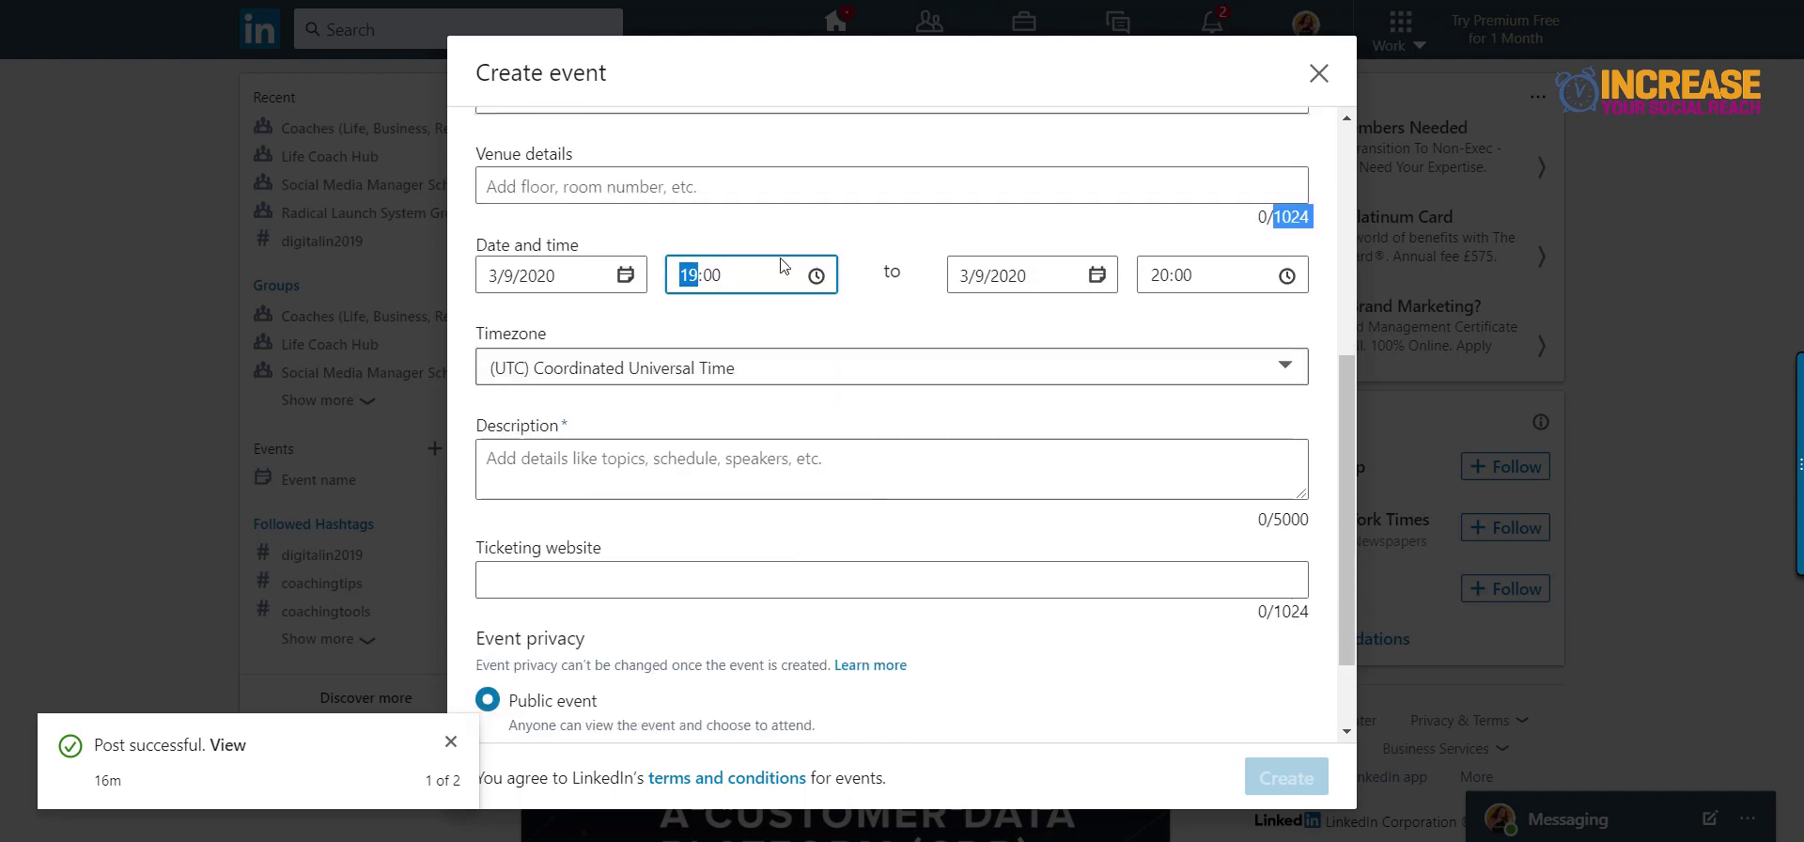
click(767, 379)
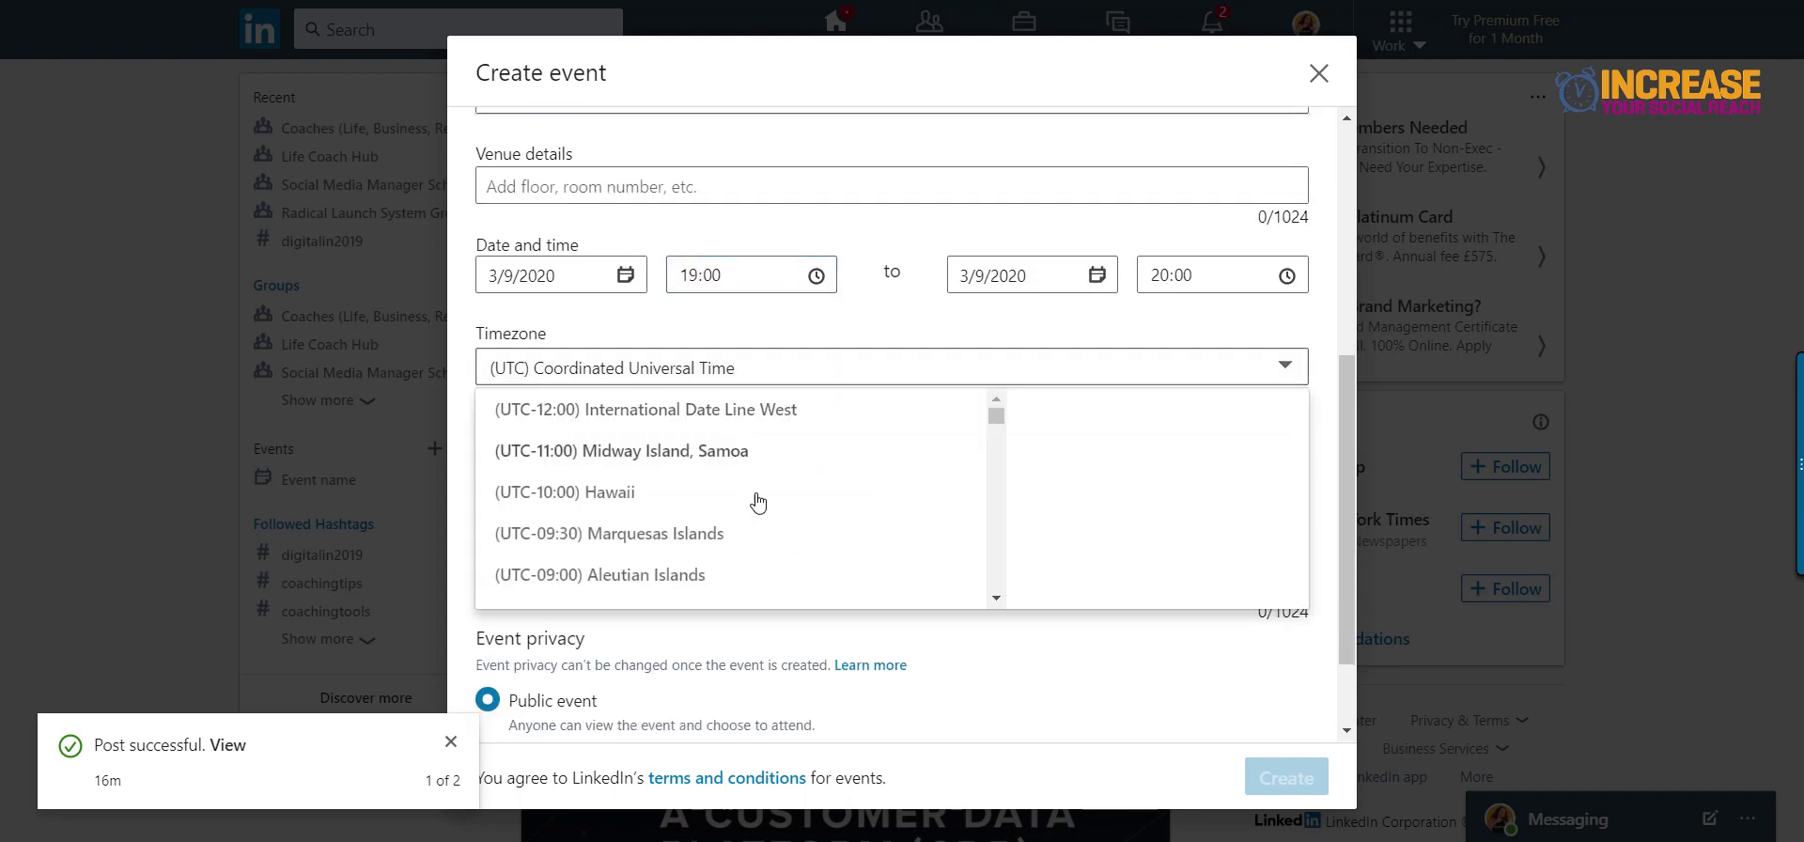
click(805, 367)
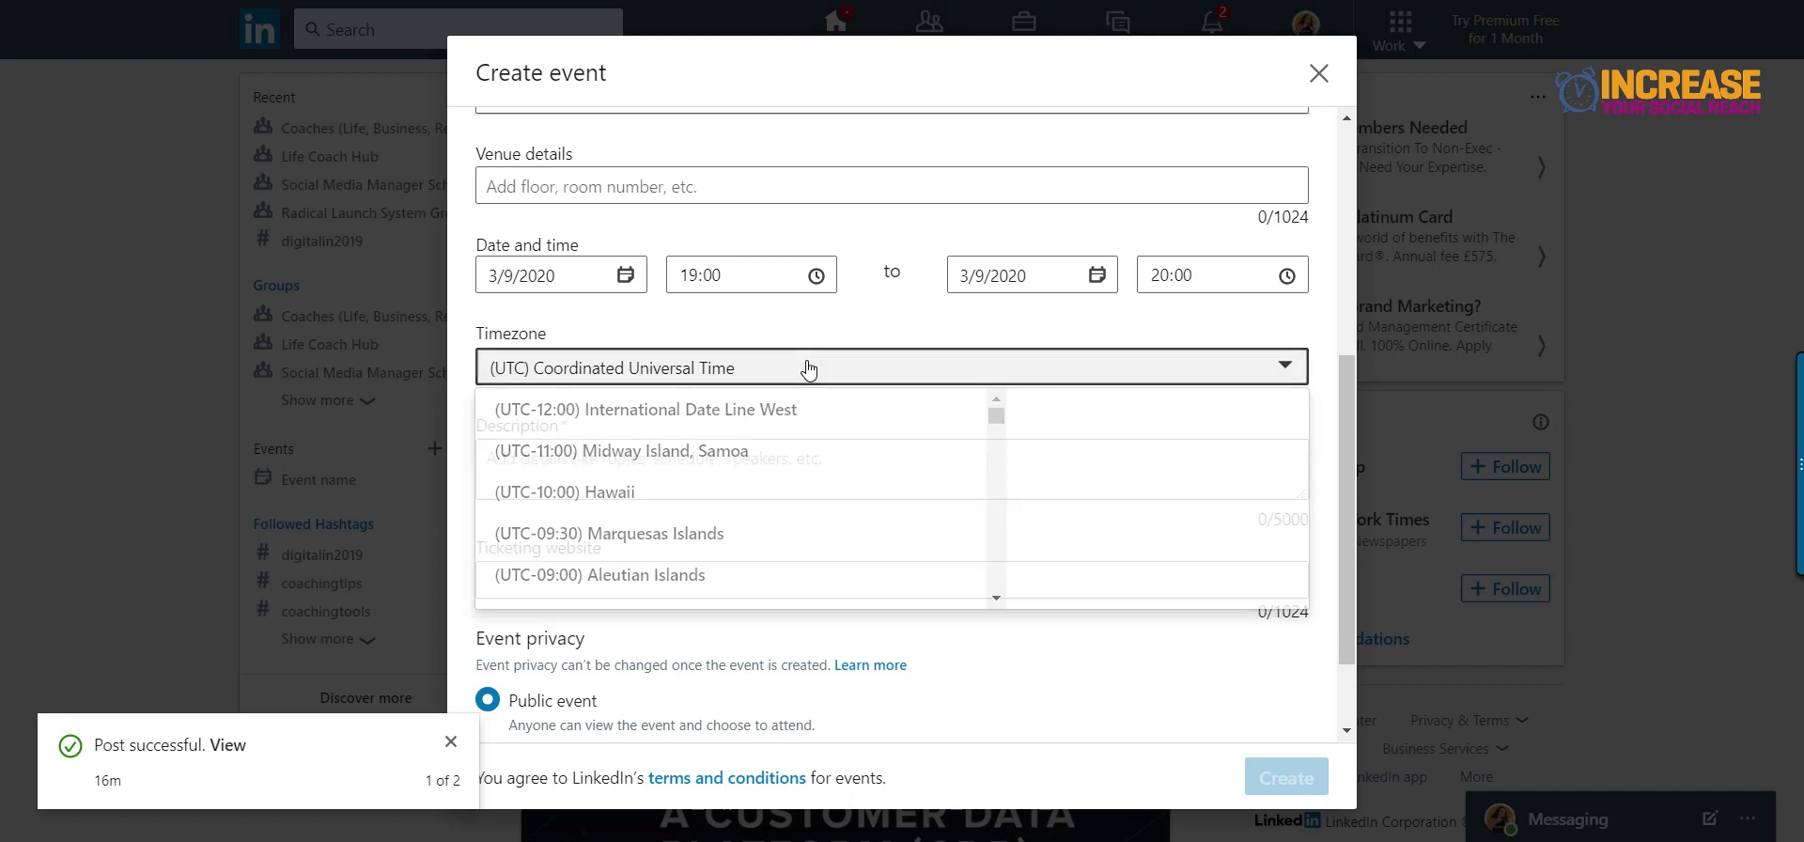
click(563, 457)
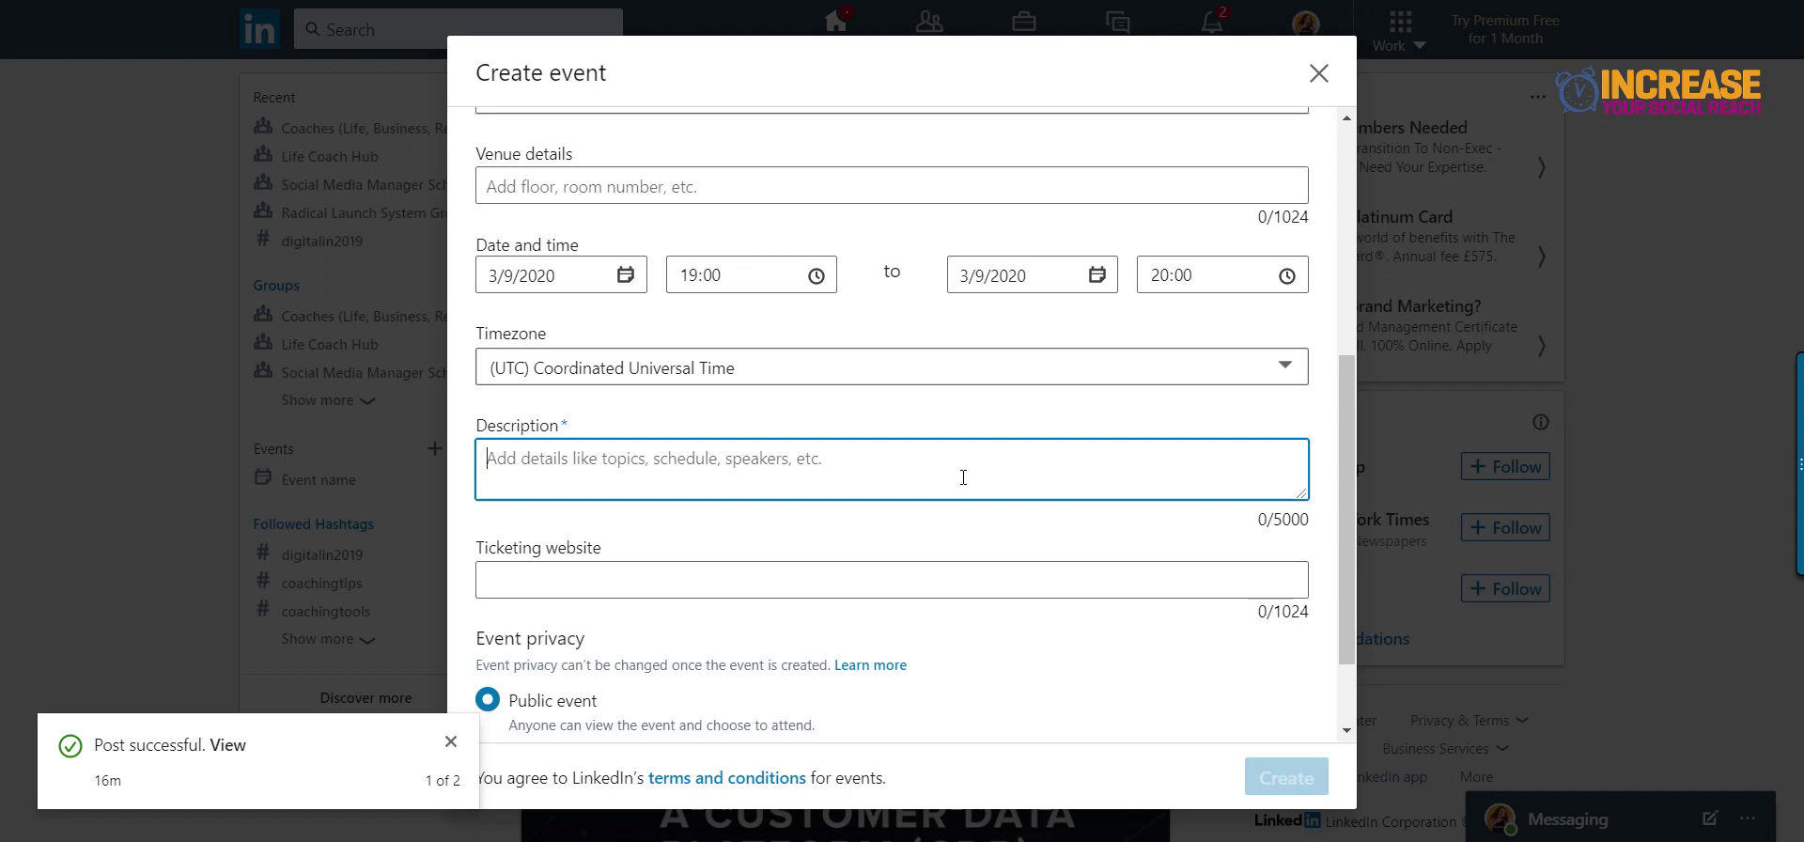
Enter the ticketing website link for radicallaunchsystem.com.
double_click(1280, 519)
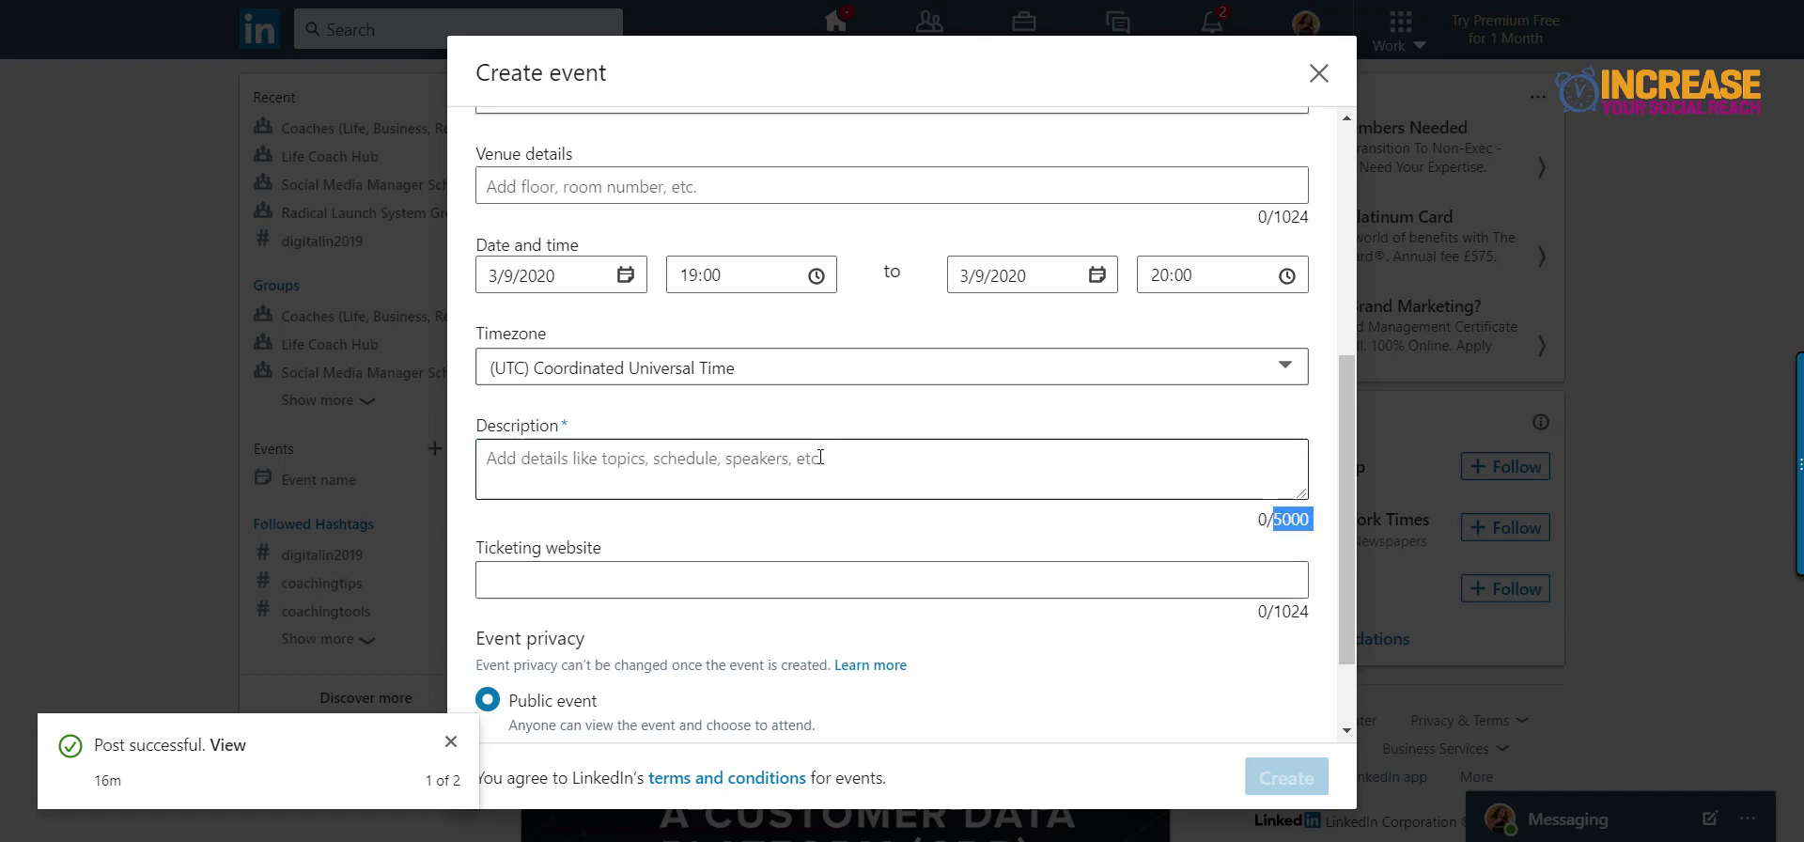
click(621, 582)
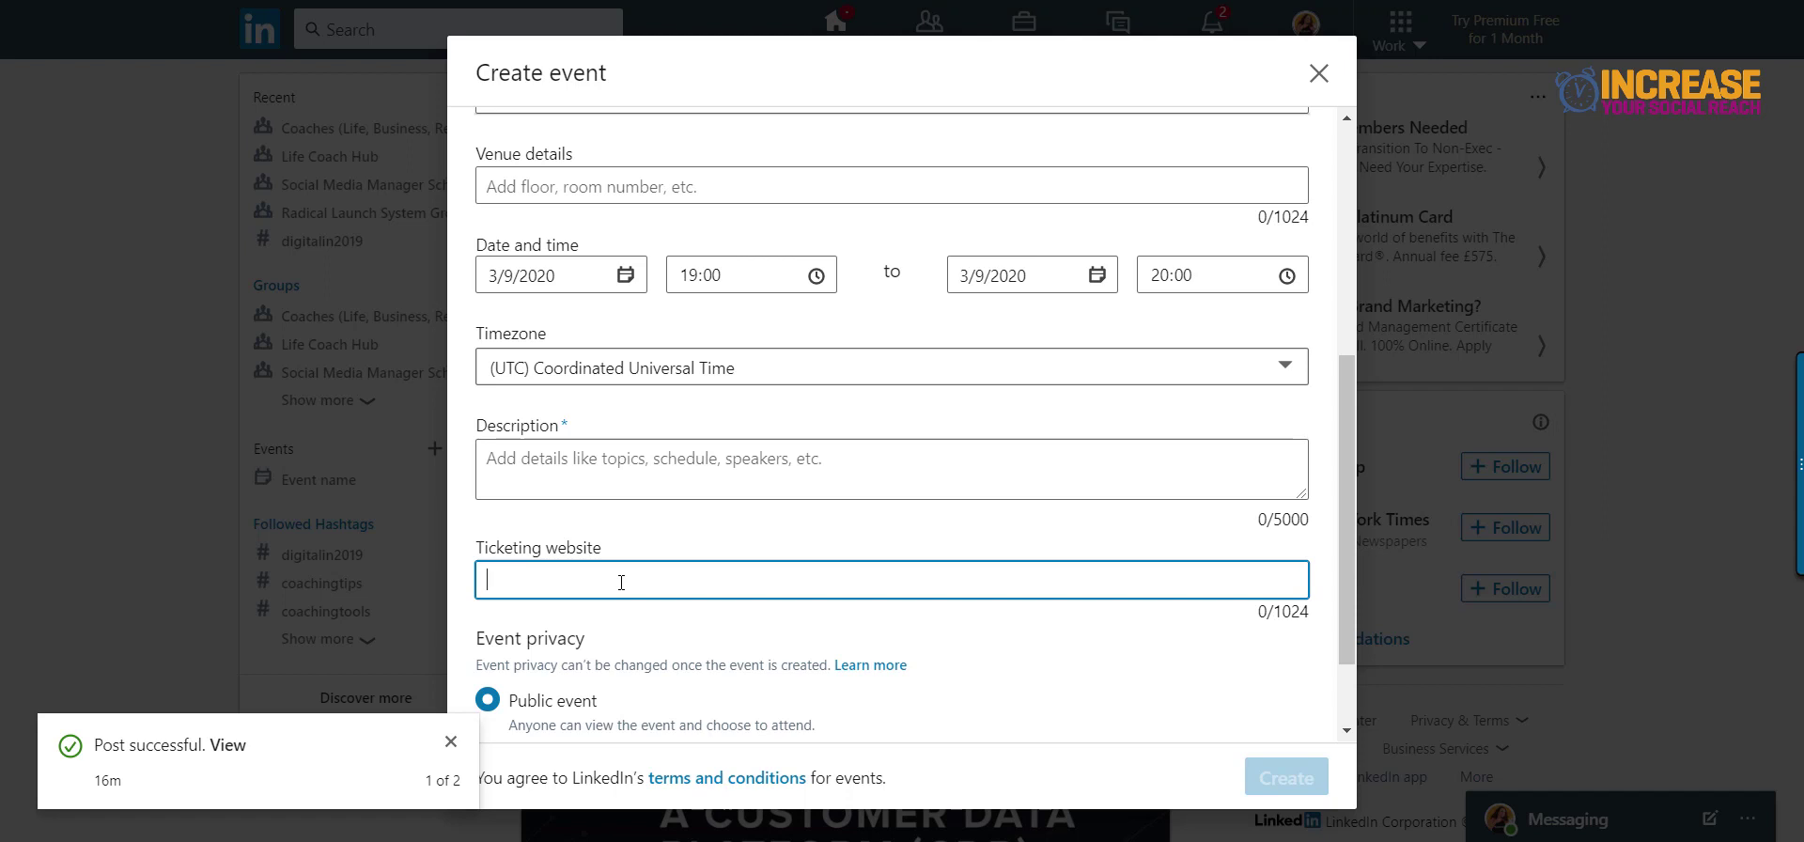
text(https//radicalla)
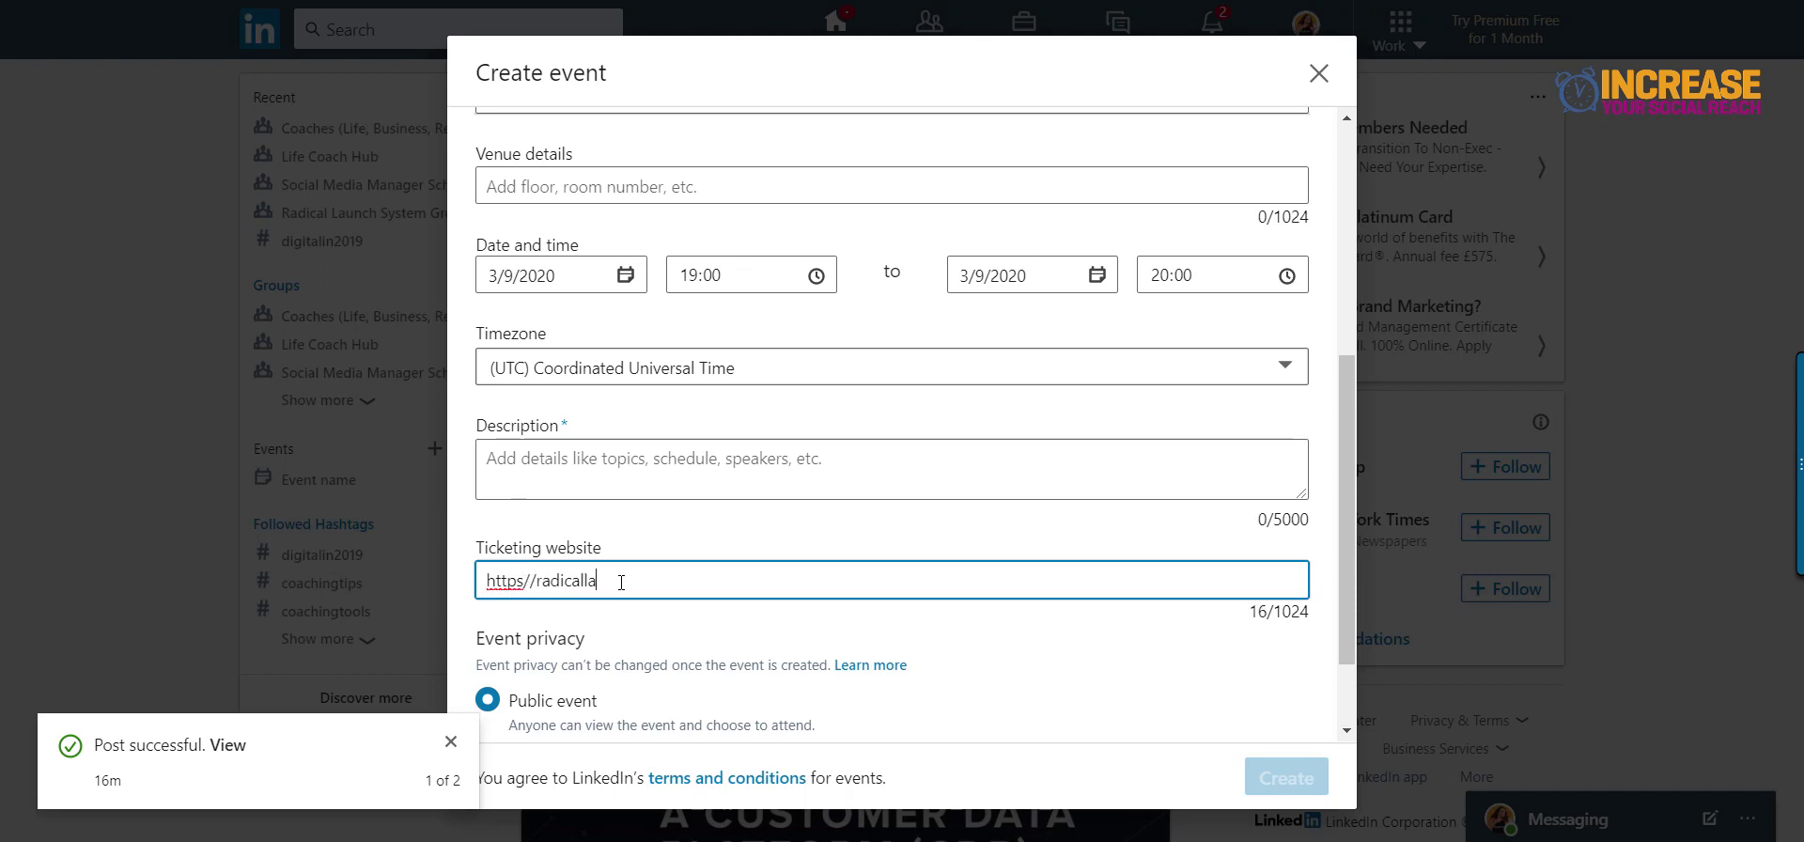
text(unchsystem.com)
Give the event the description 'Details'.
click(577, 460)
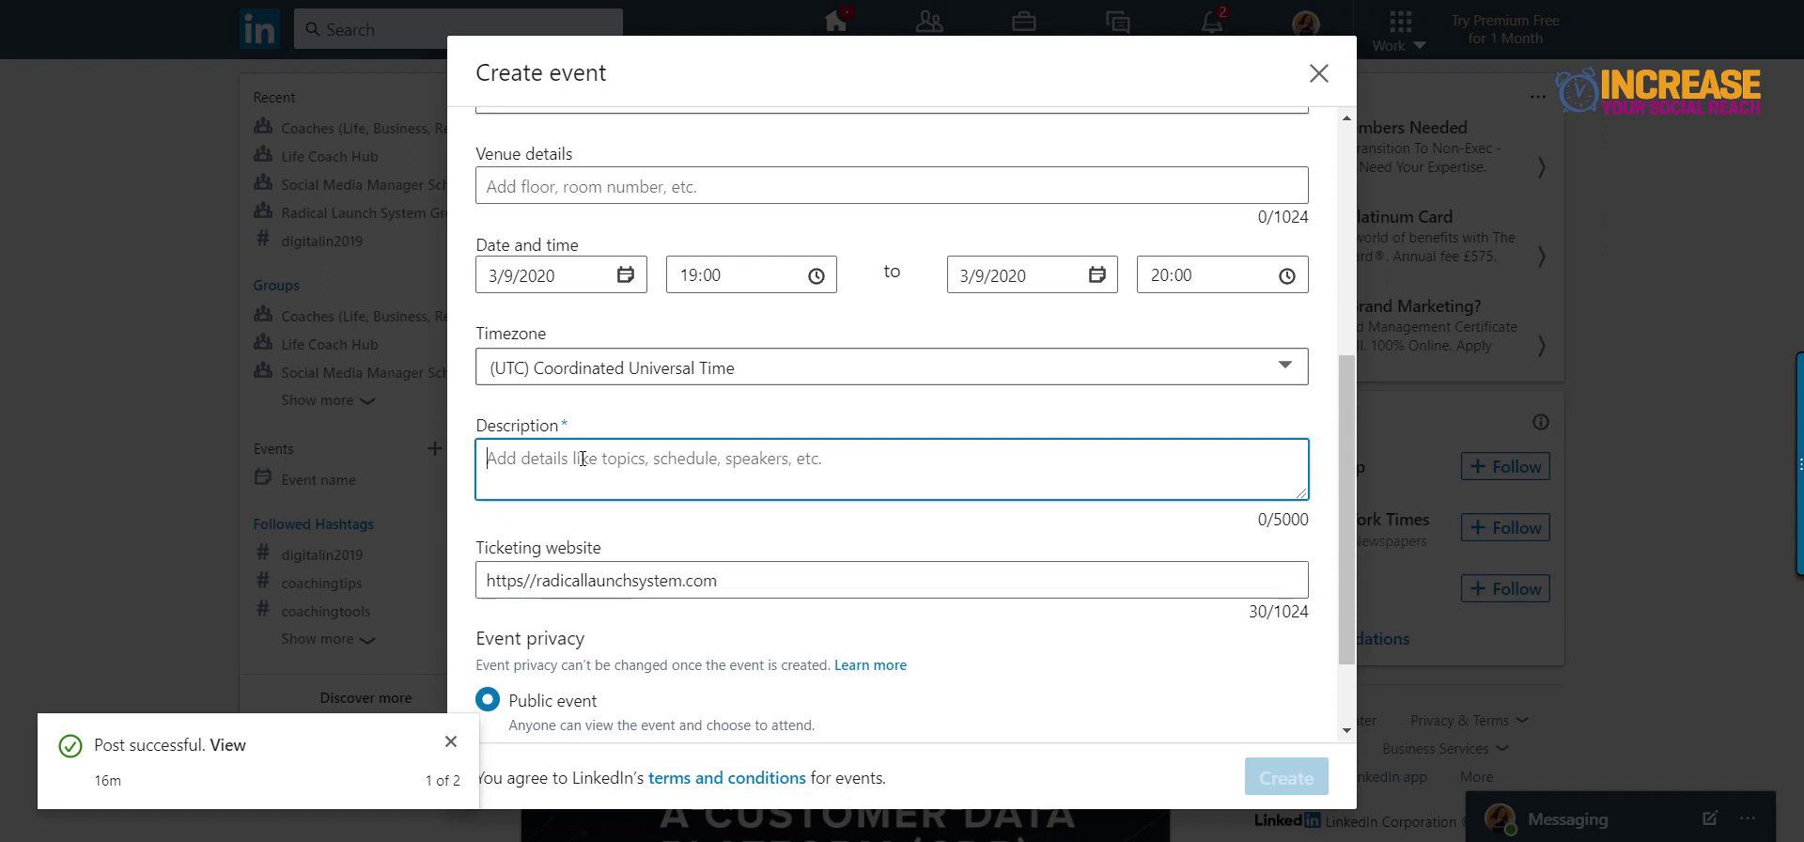
text(Details)
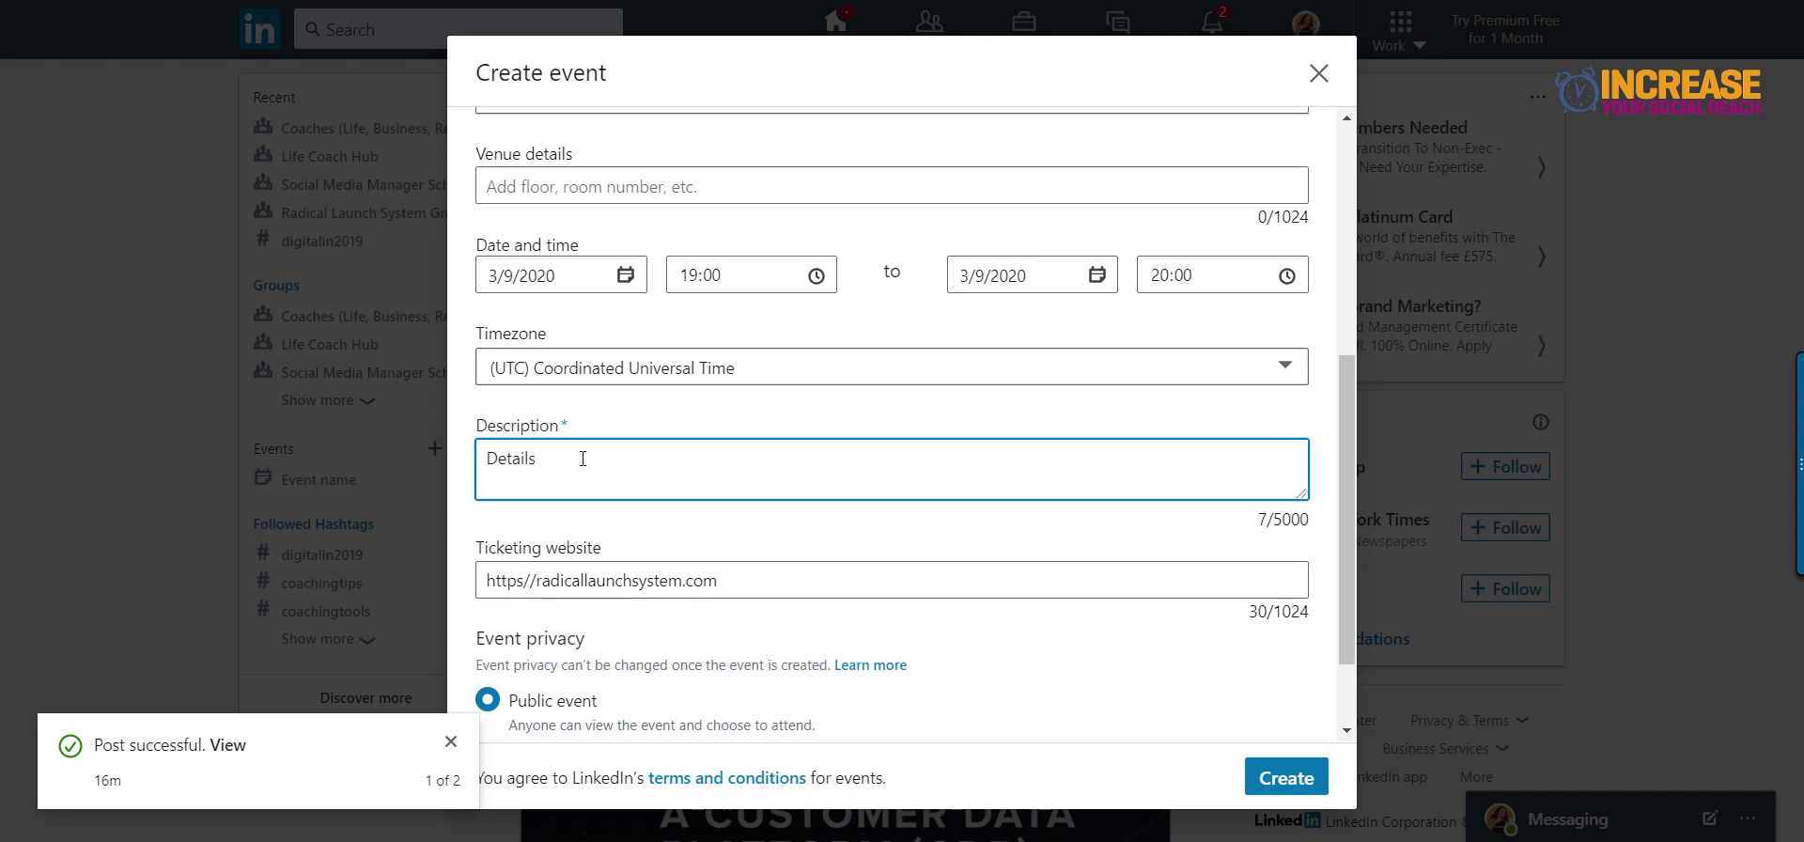
scroll(843, 449, down, 1)
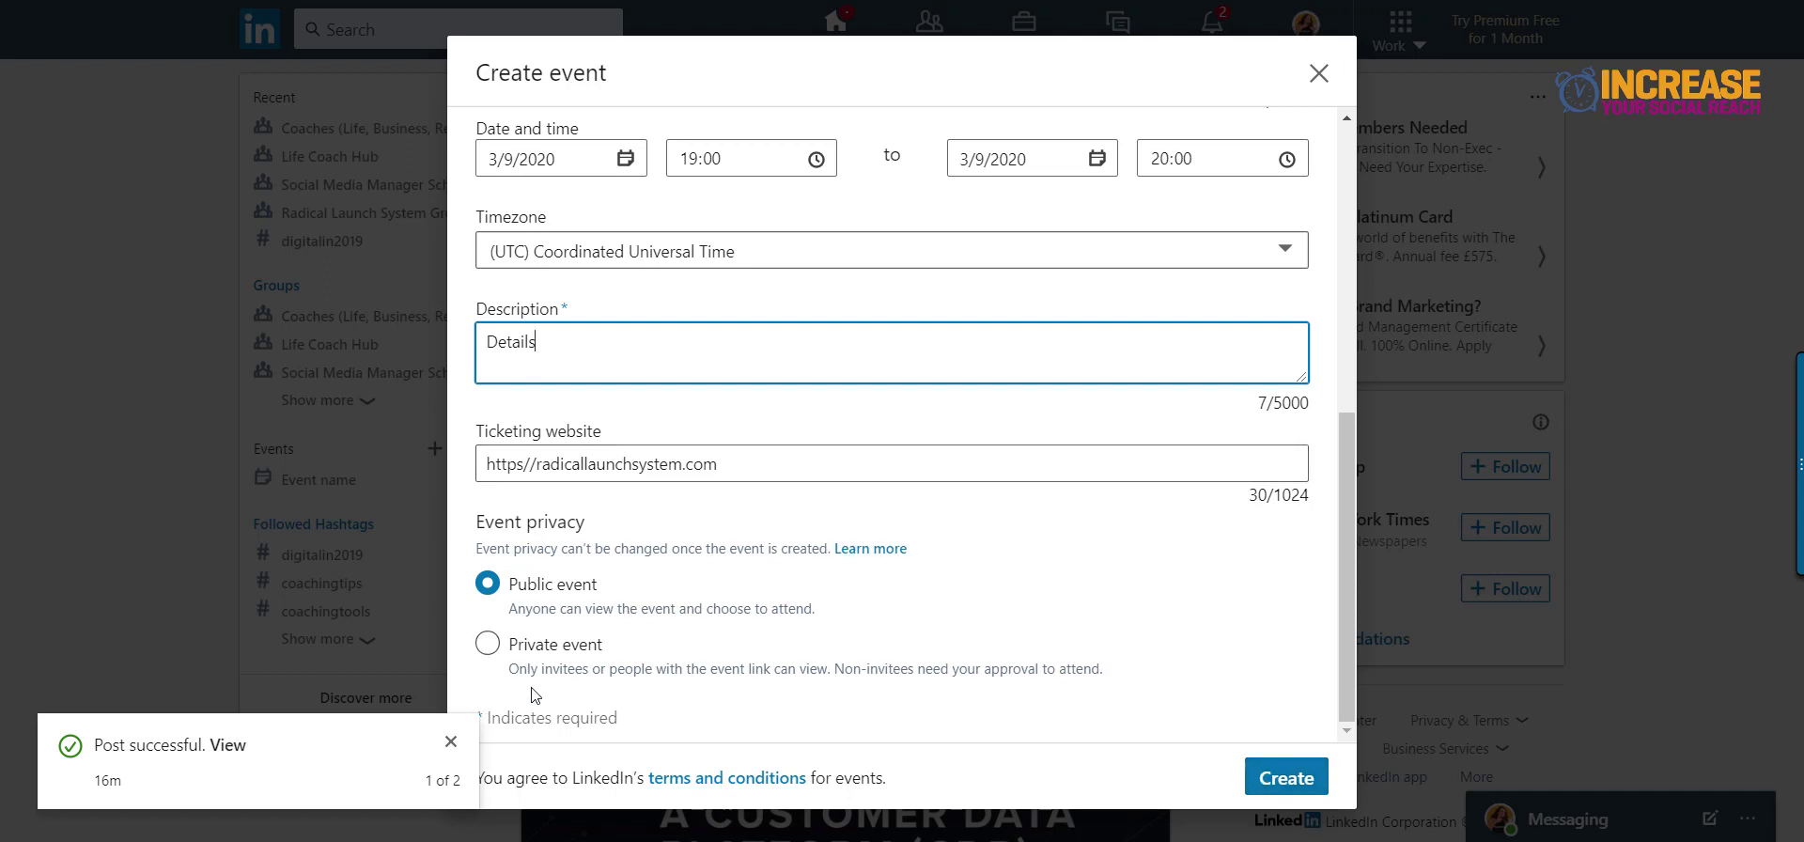
Dismiss the notifications, make the event Private, and let attendees invite their connections.
click(451, 741)
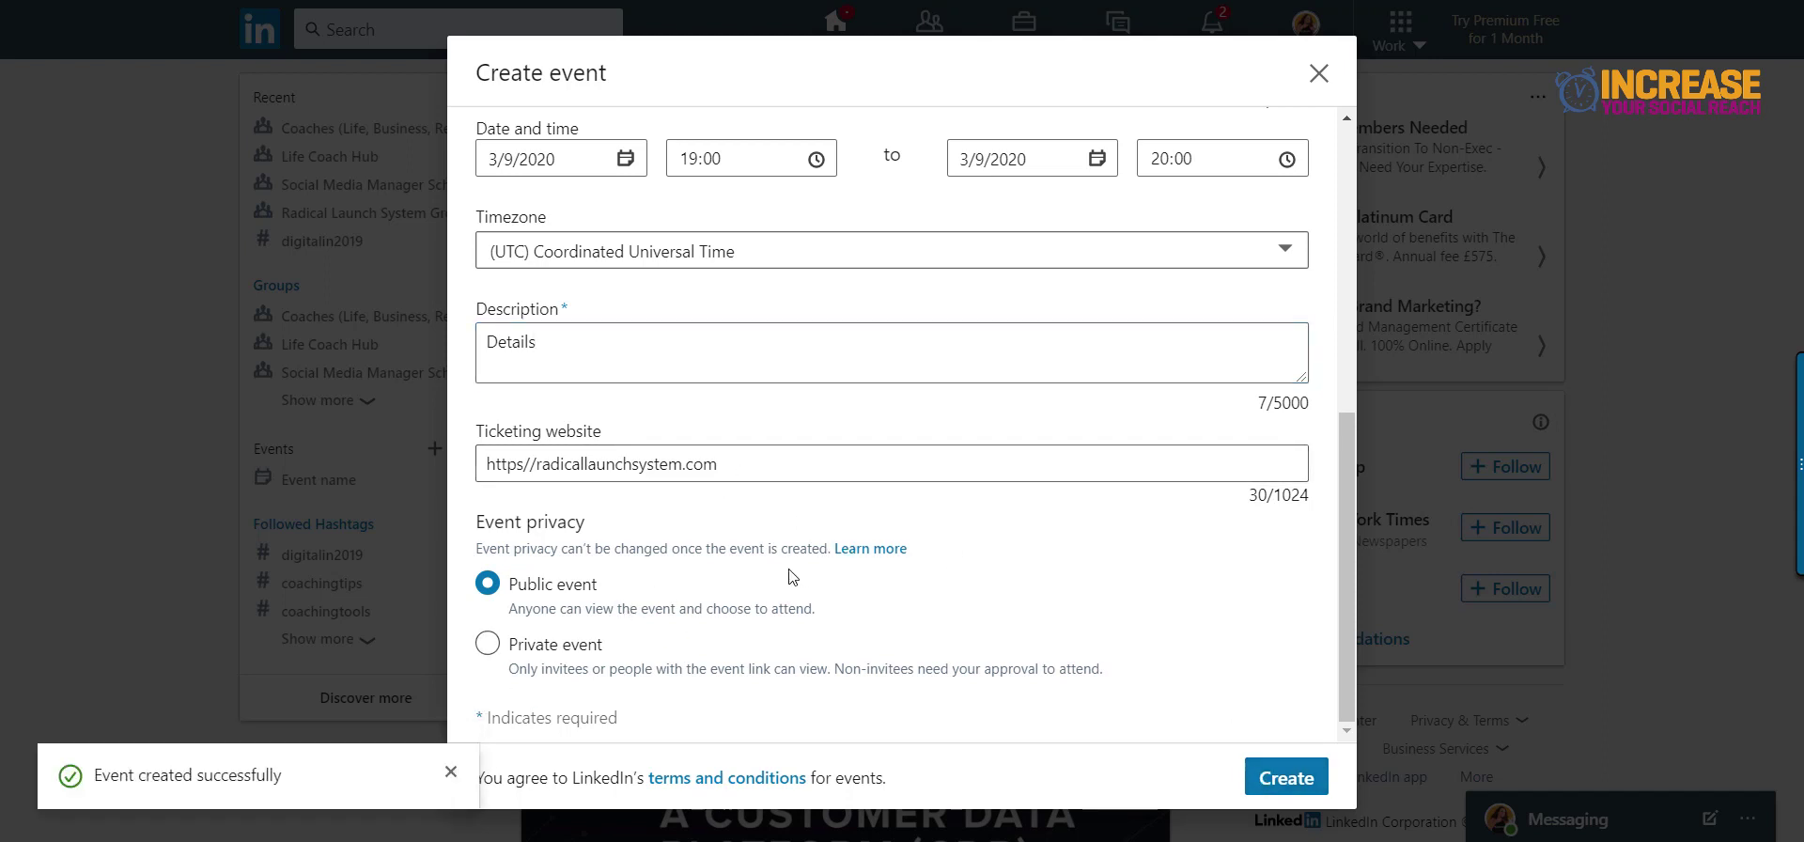
click(452, 773)
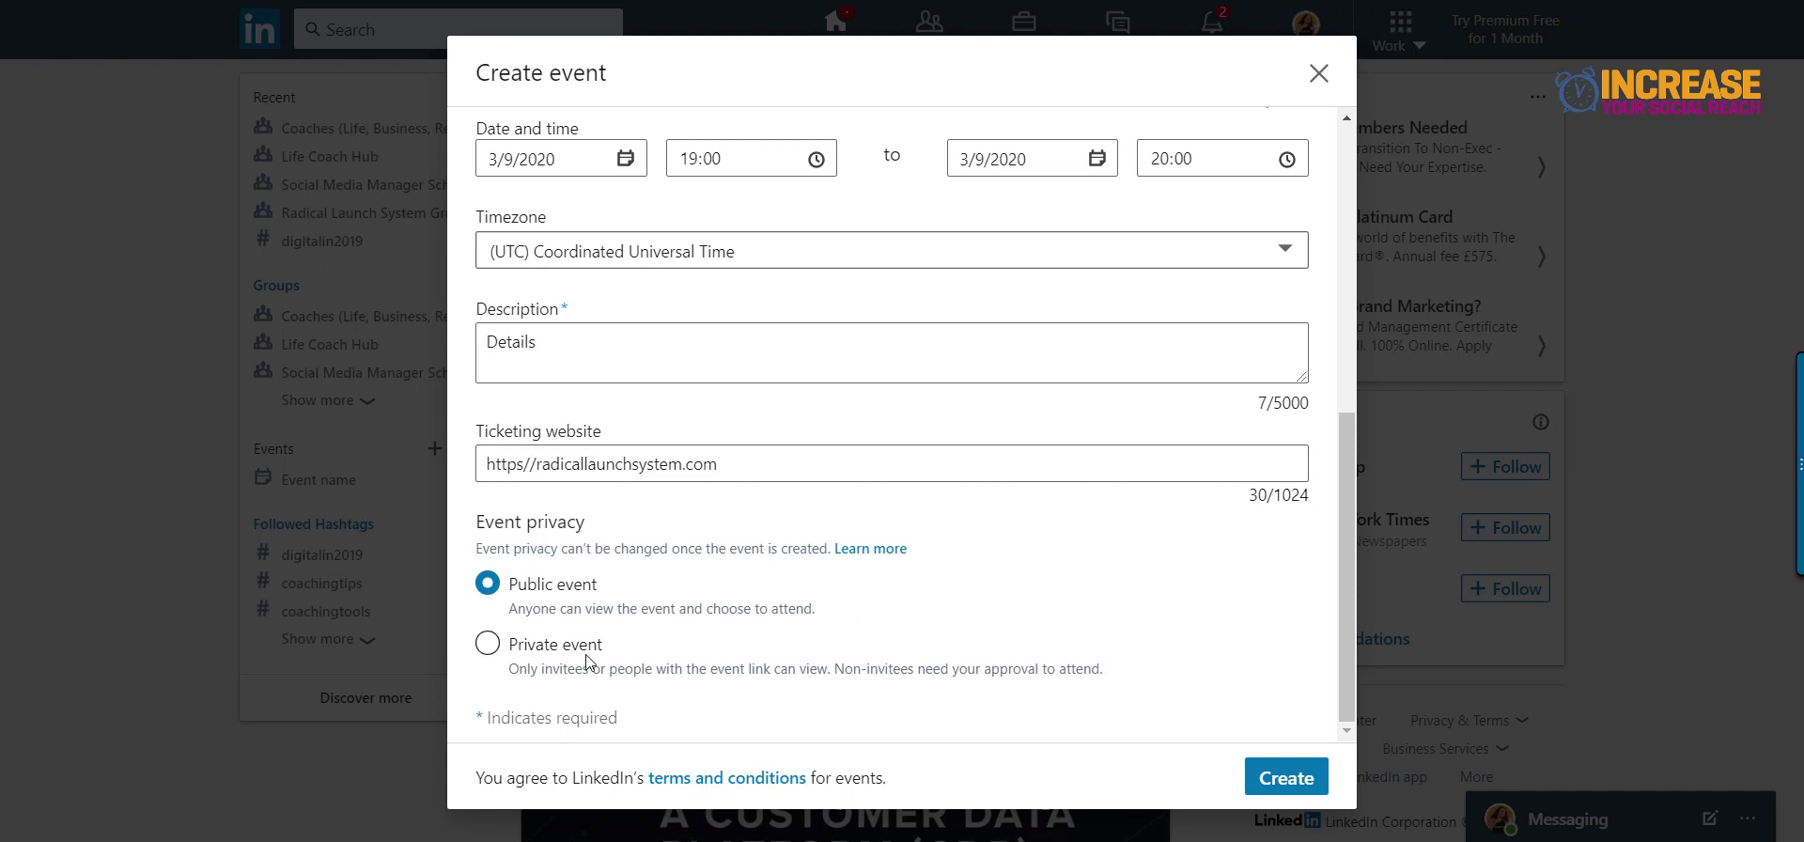
click(498, 652)
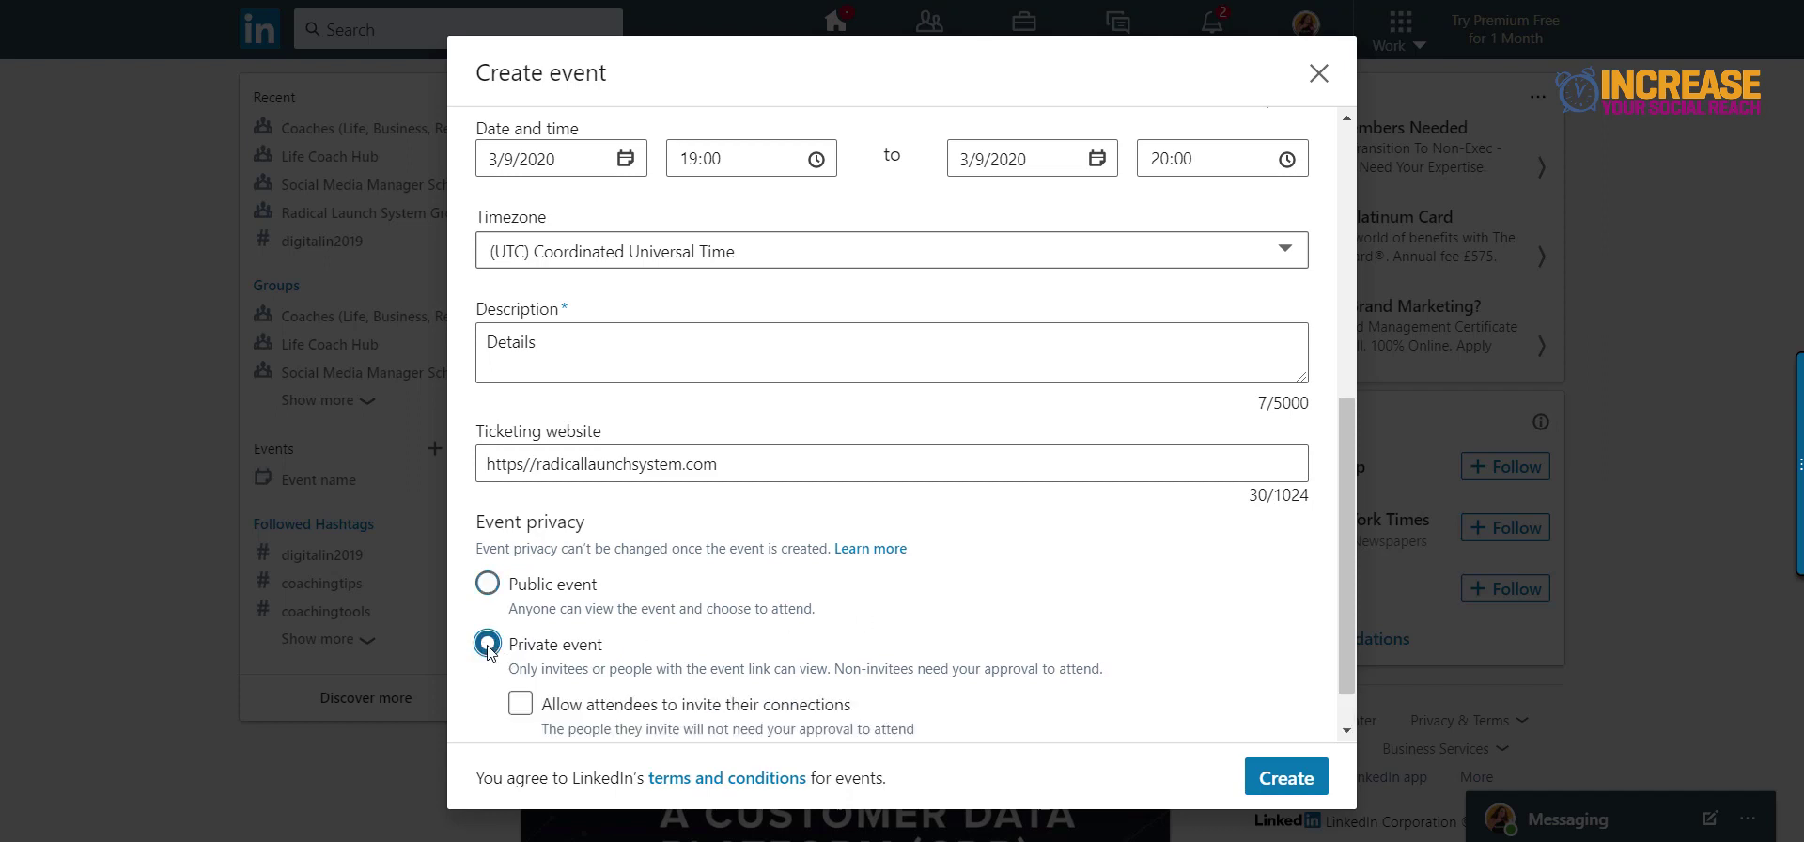
scroll(806, 602, down, 1)
scroll(806, 603, down, 1)
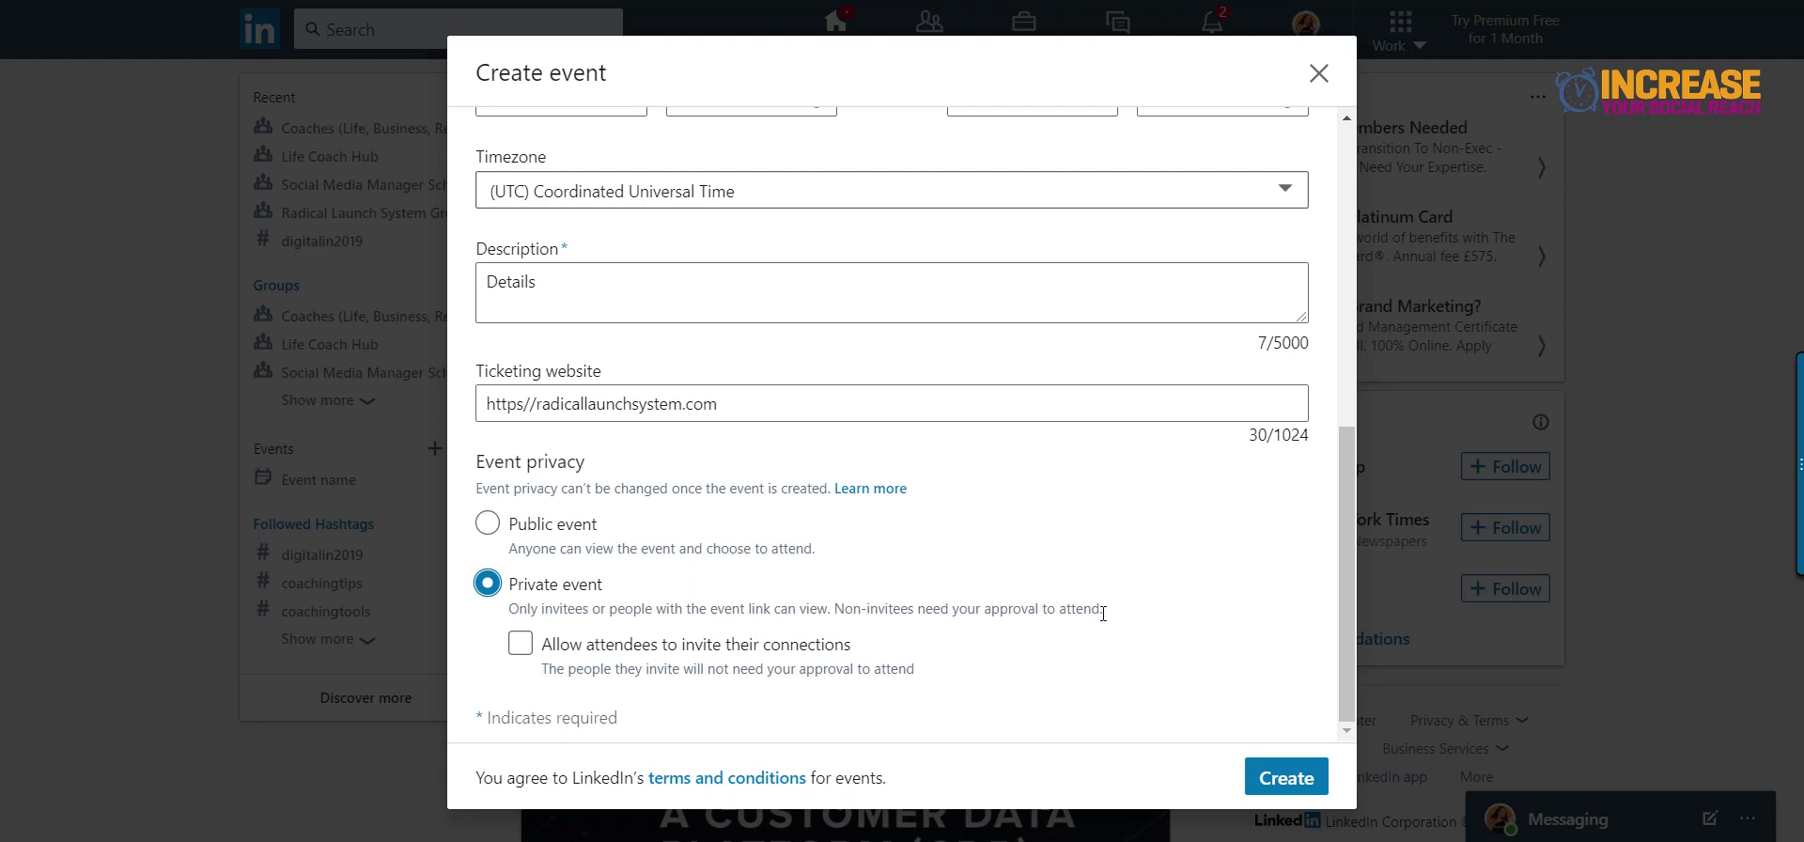
click(521, 644)
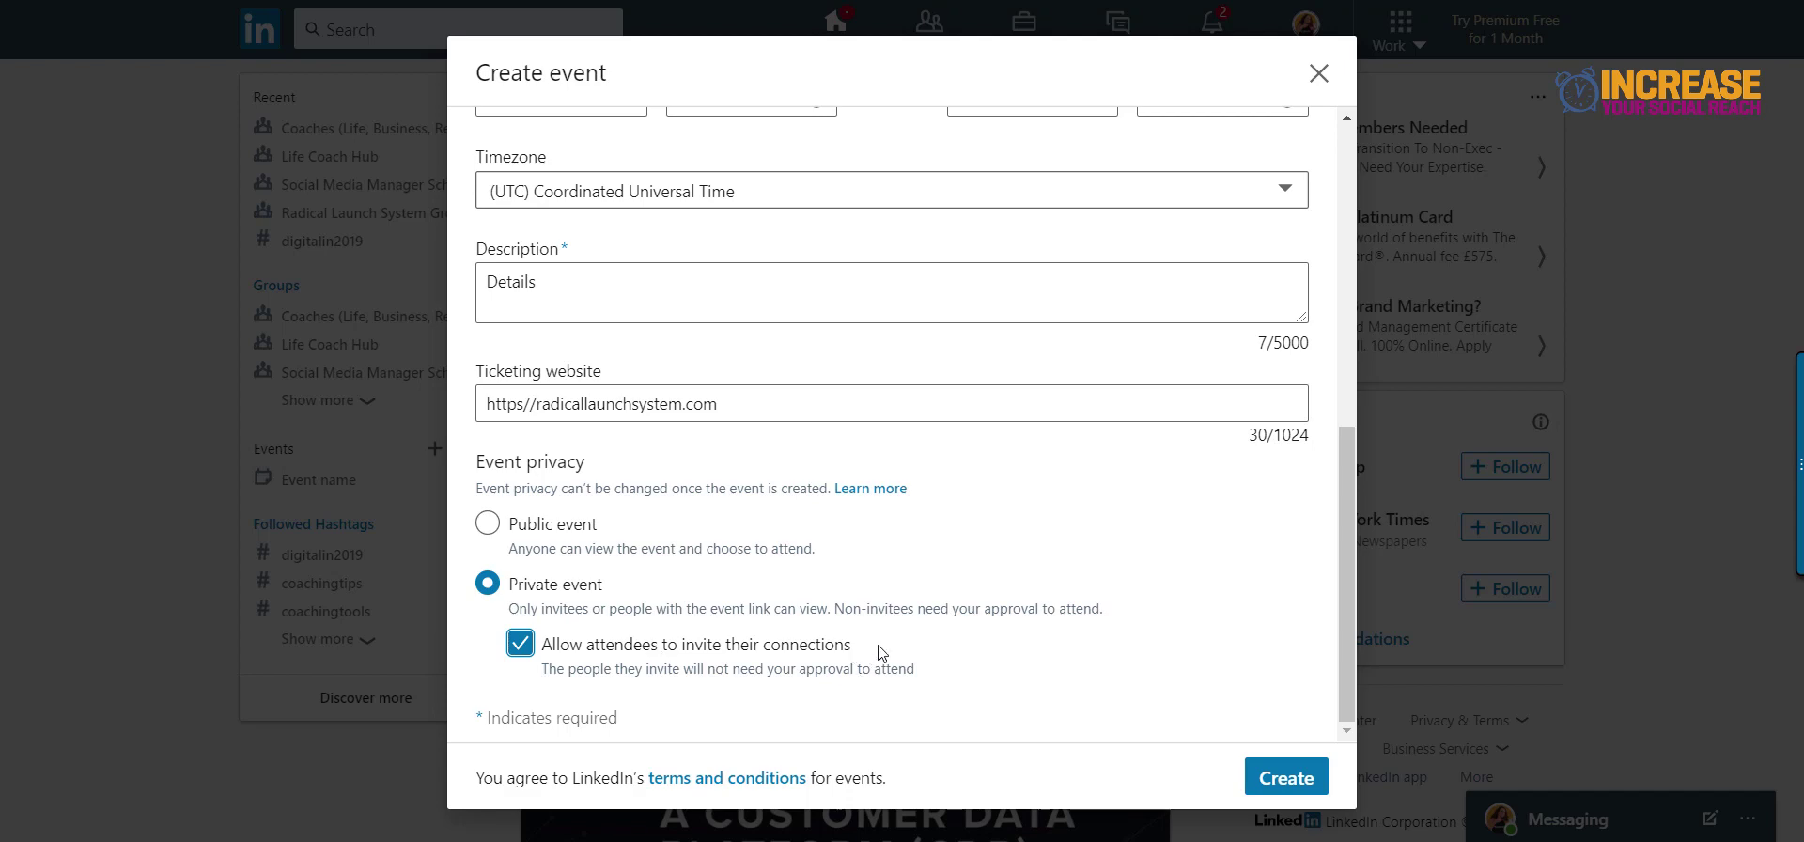
scroll(881, 651, up, 5)
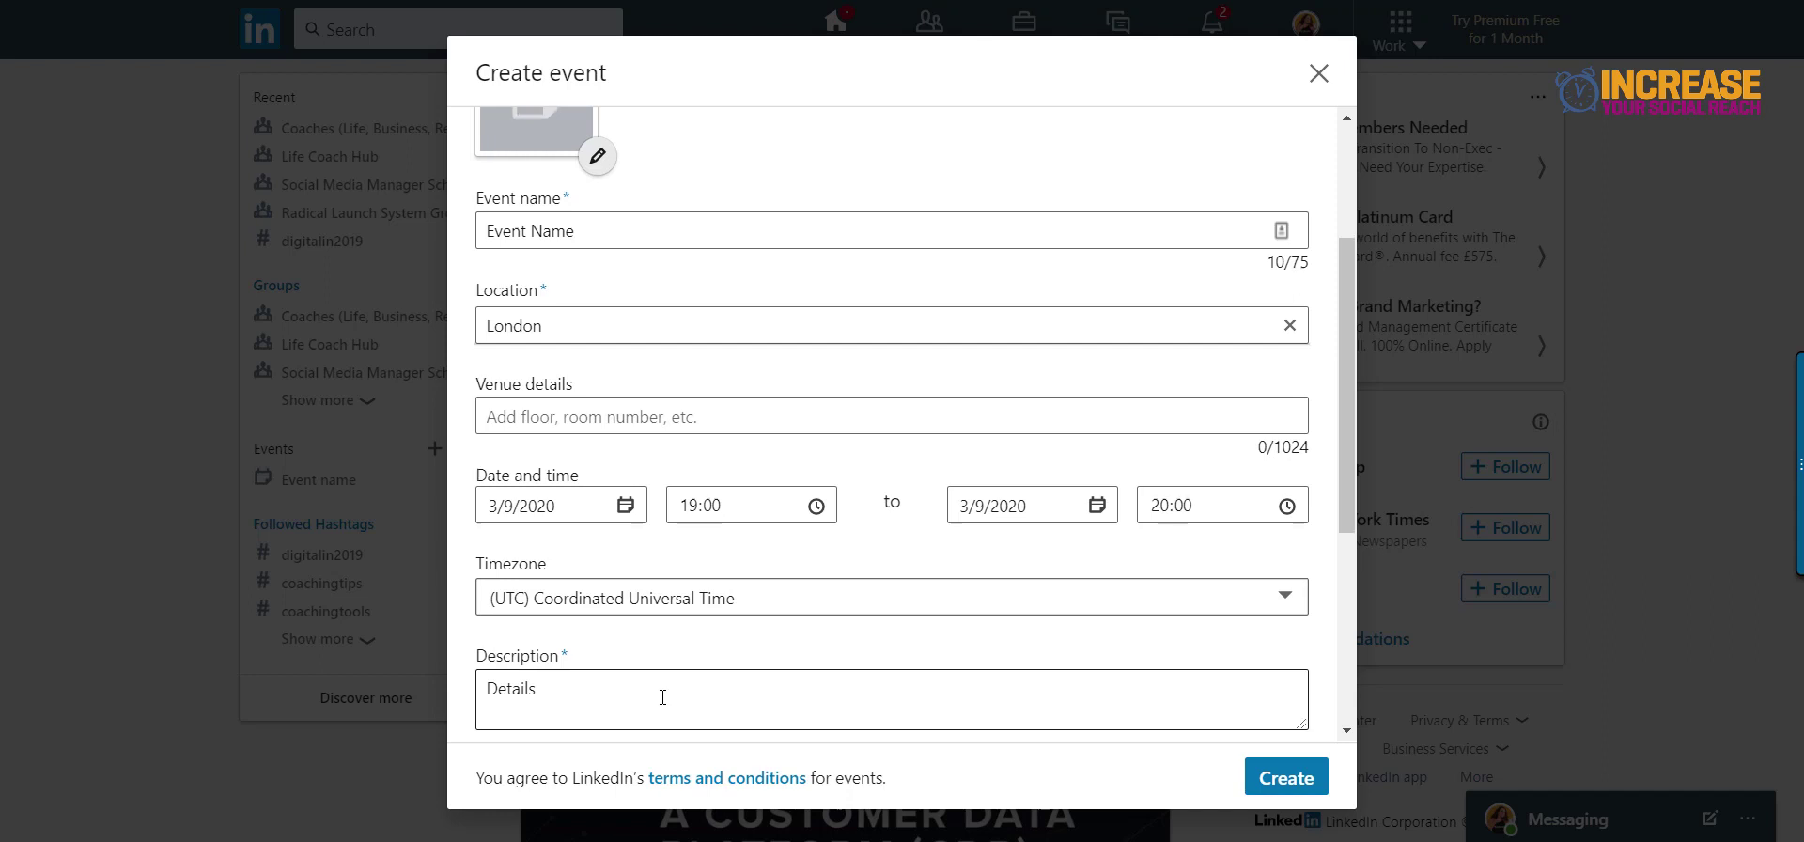
scroll(878, 637, down, 3)
scroll(879, 637, down, 2)
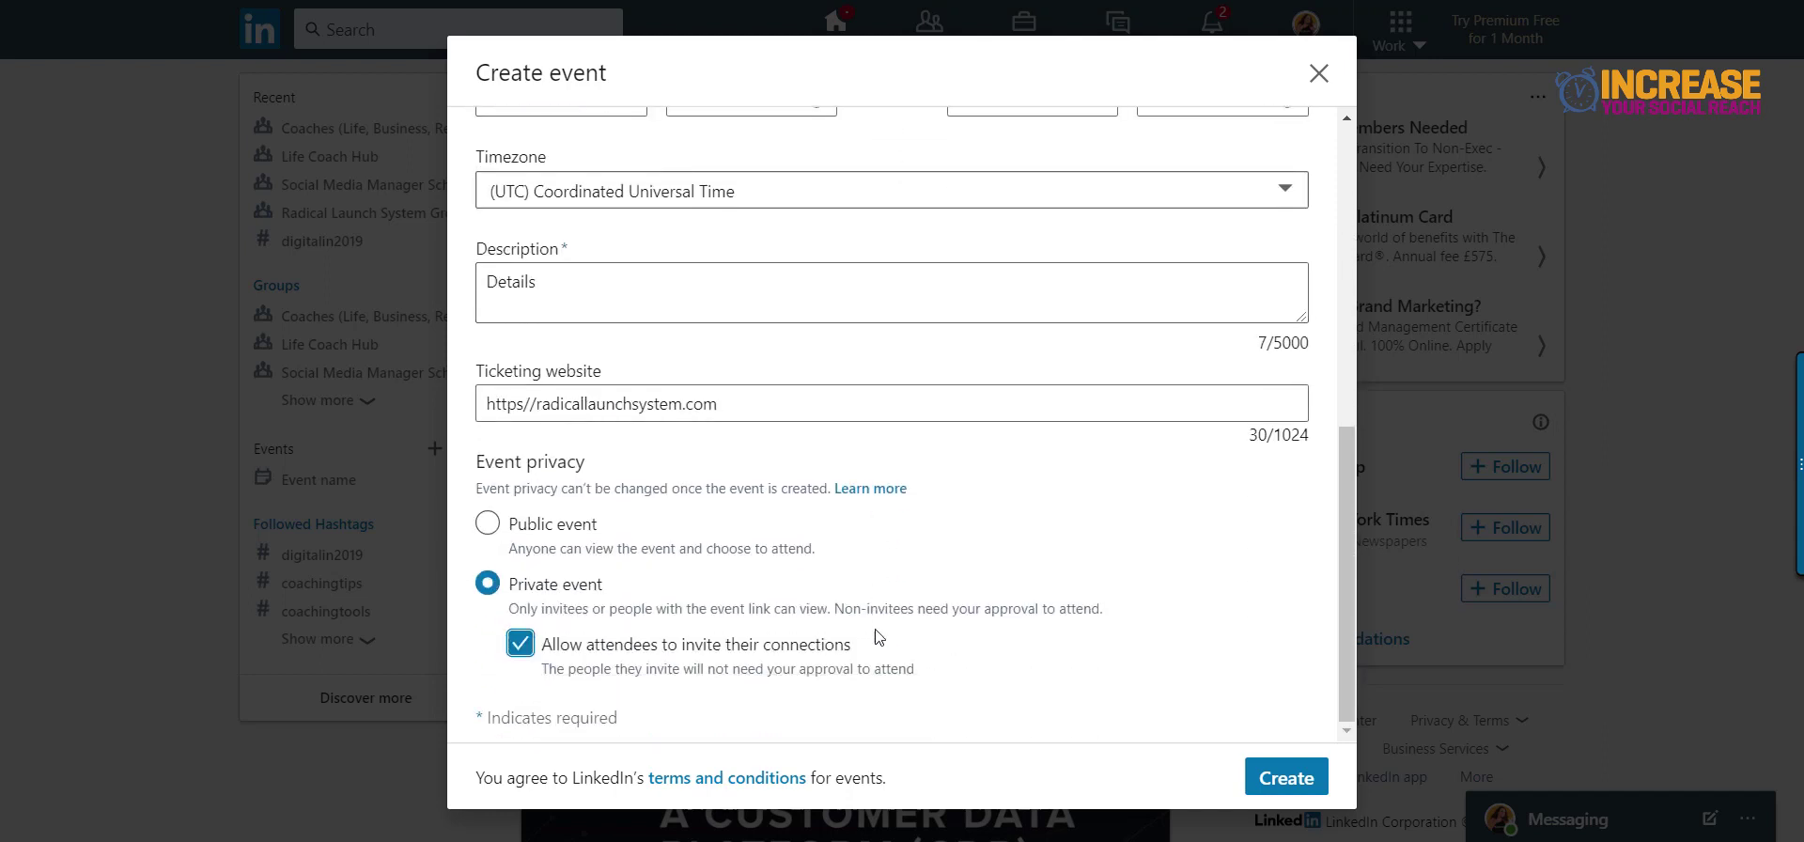
click(1283, 780)
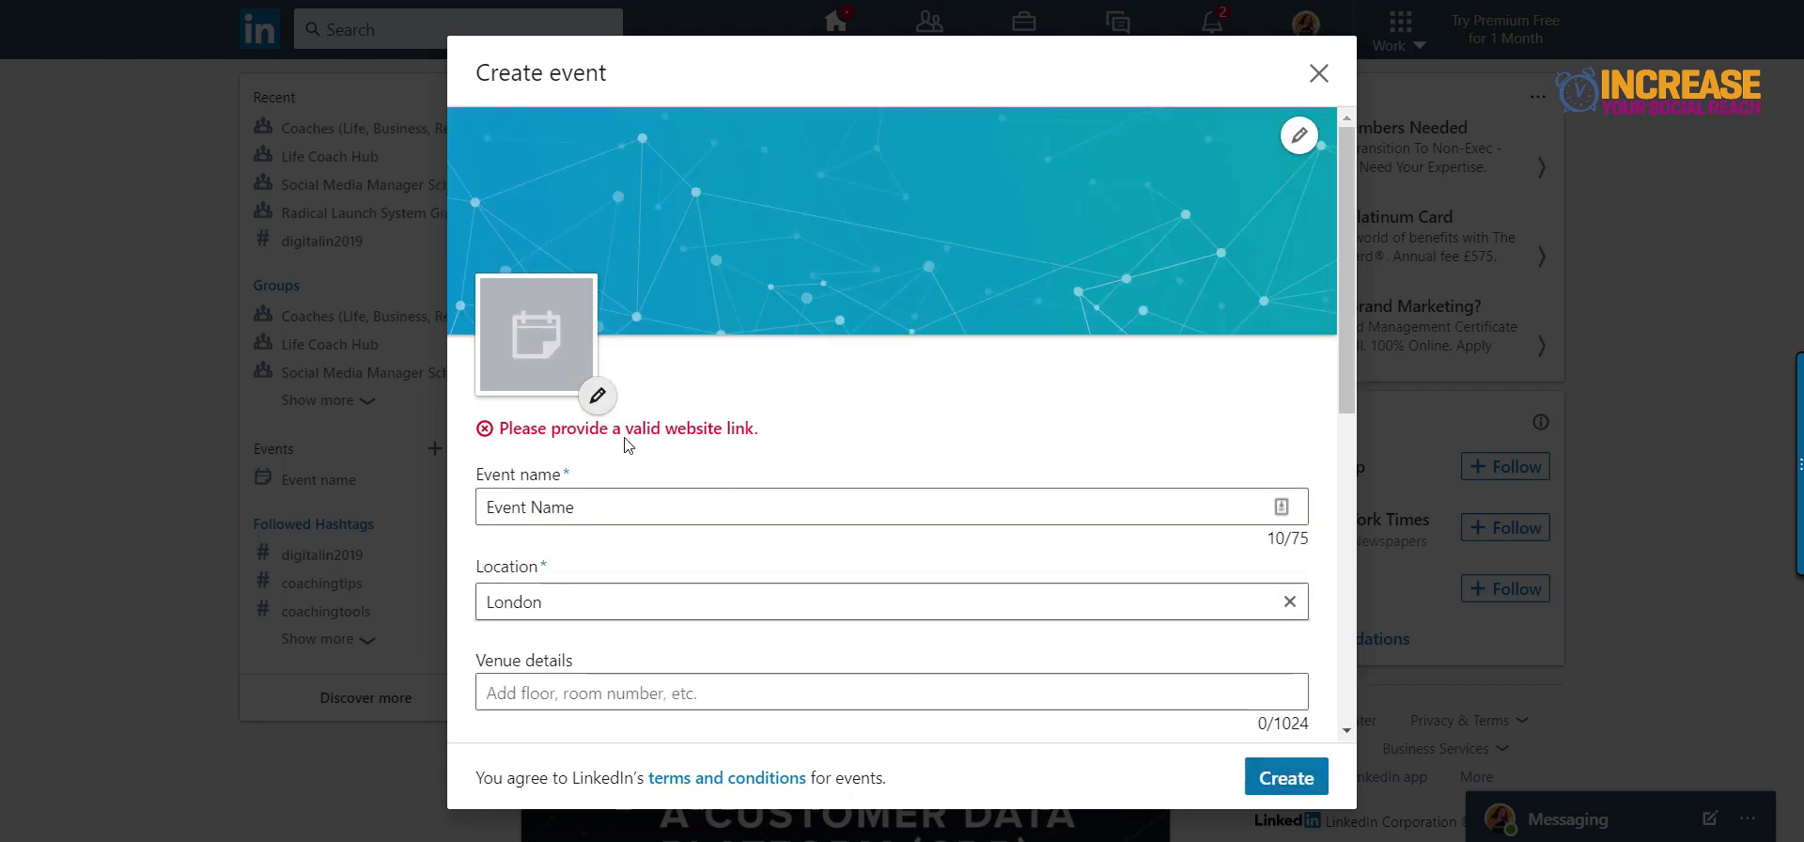
scroll(714, 435, down, 2)
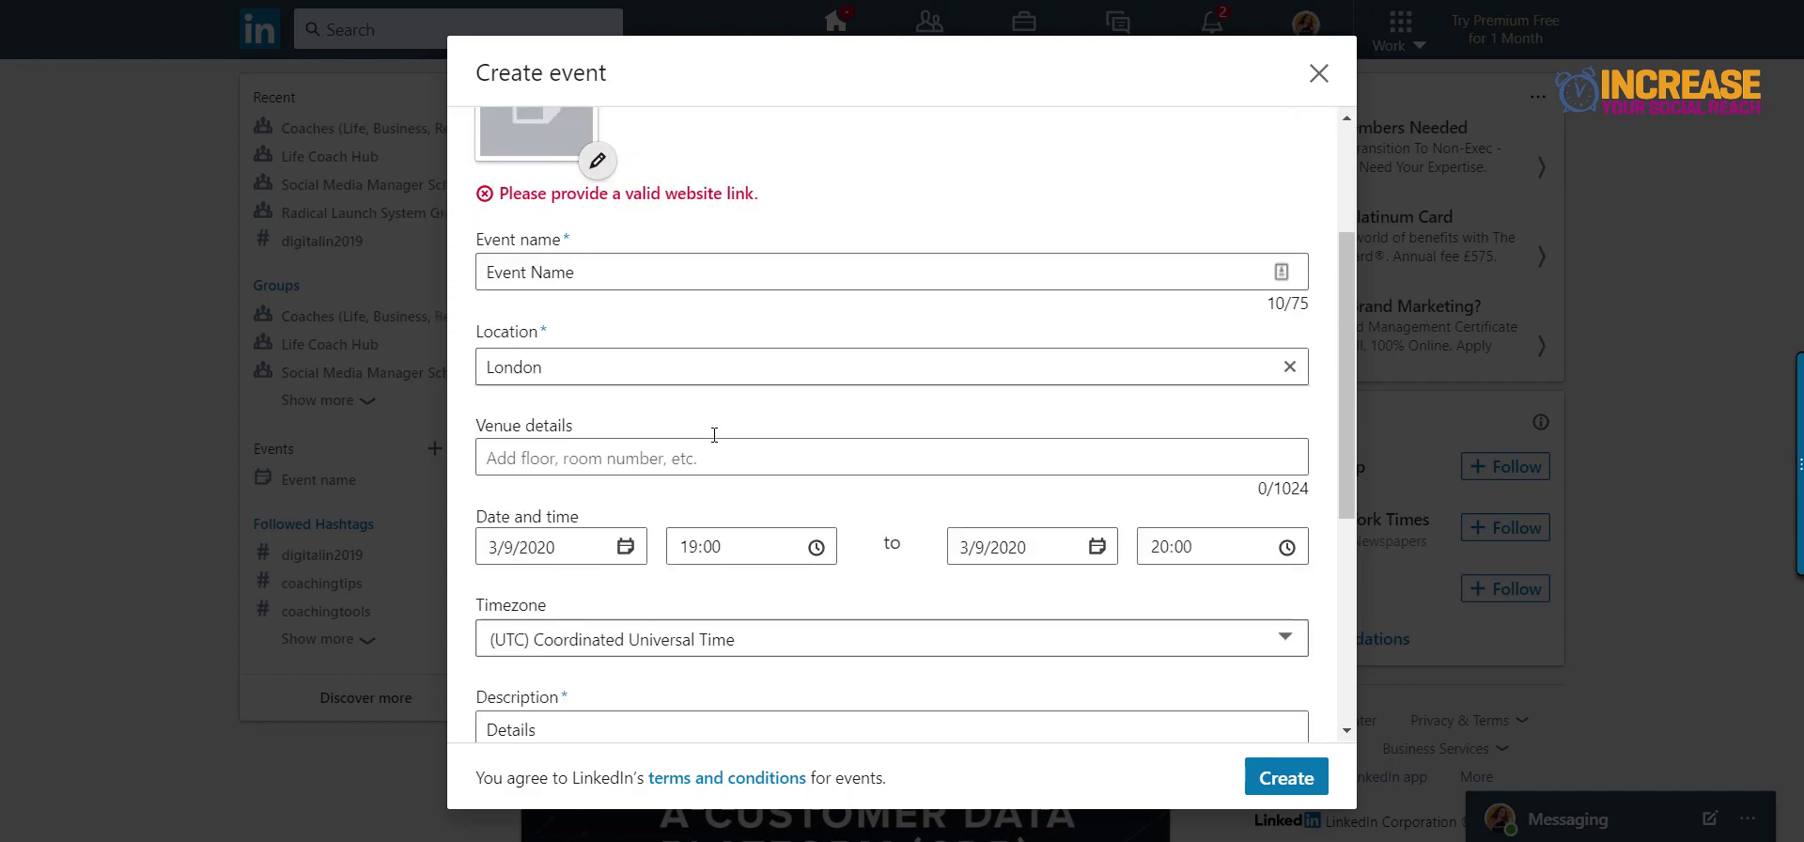
scroll(714, 435, down, 1)
scroll(714, 441, down, 3)
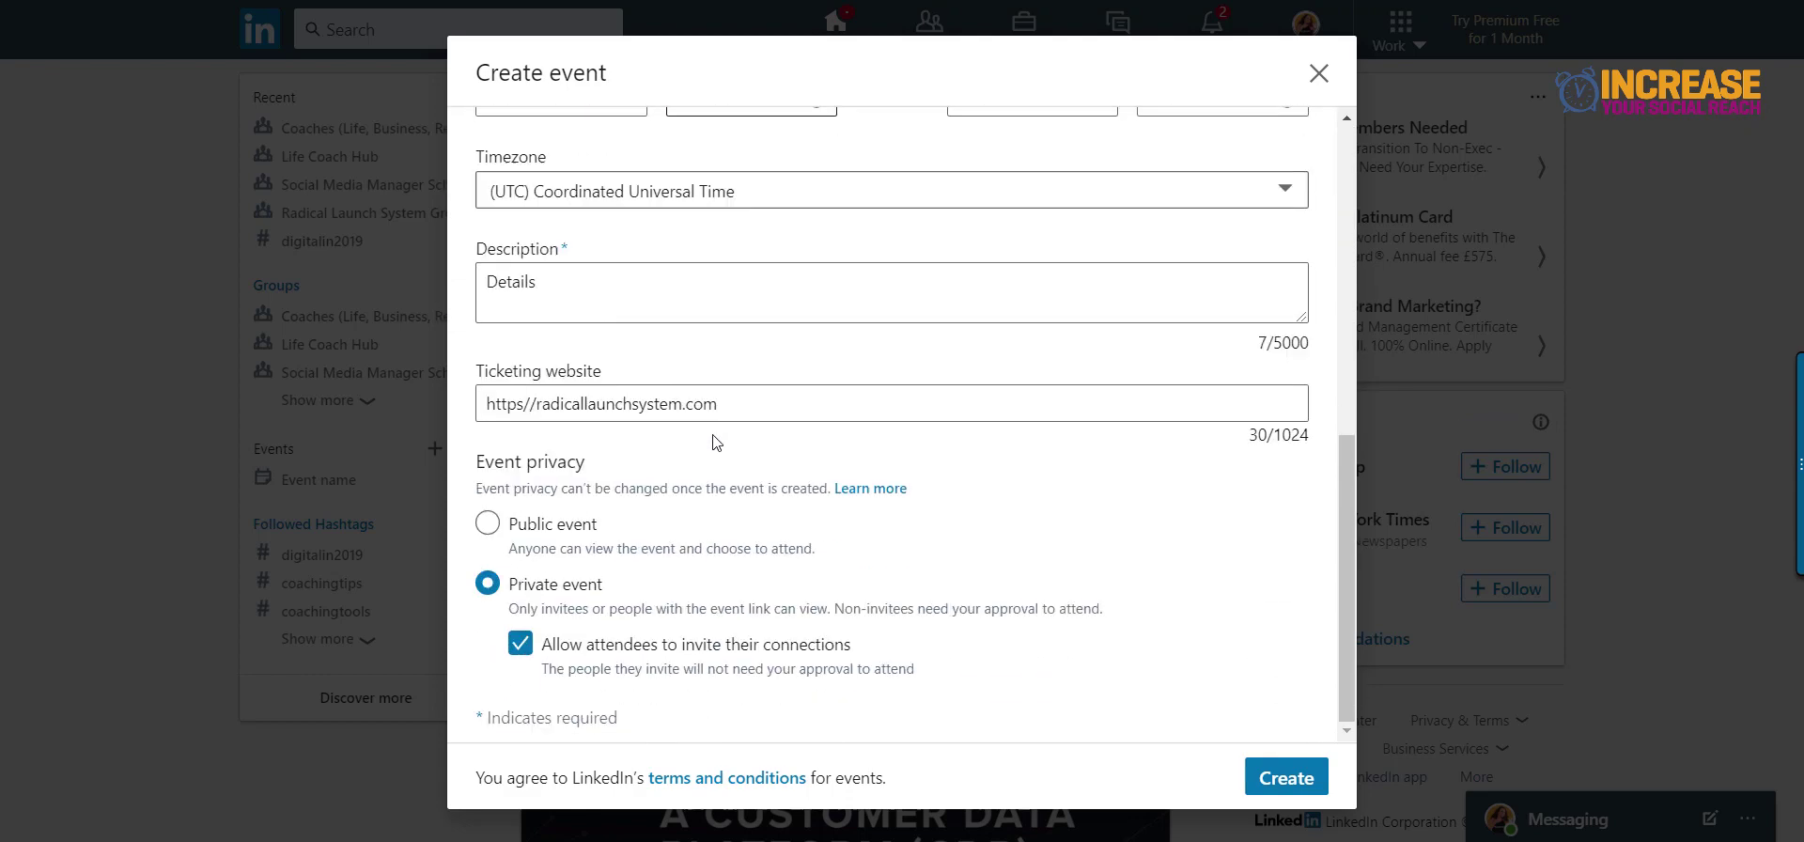
click(673, 404)
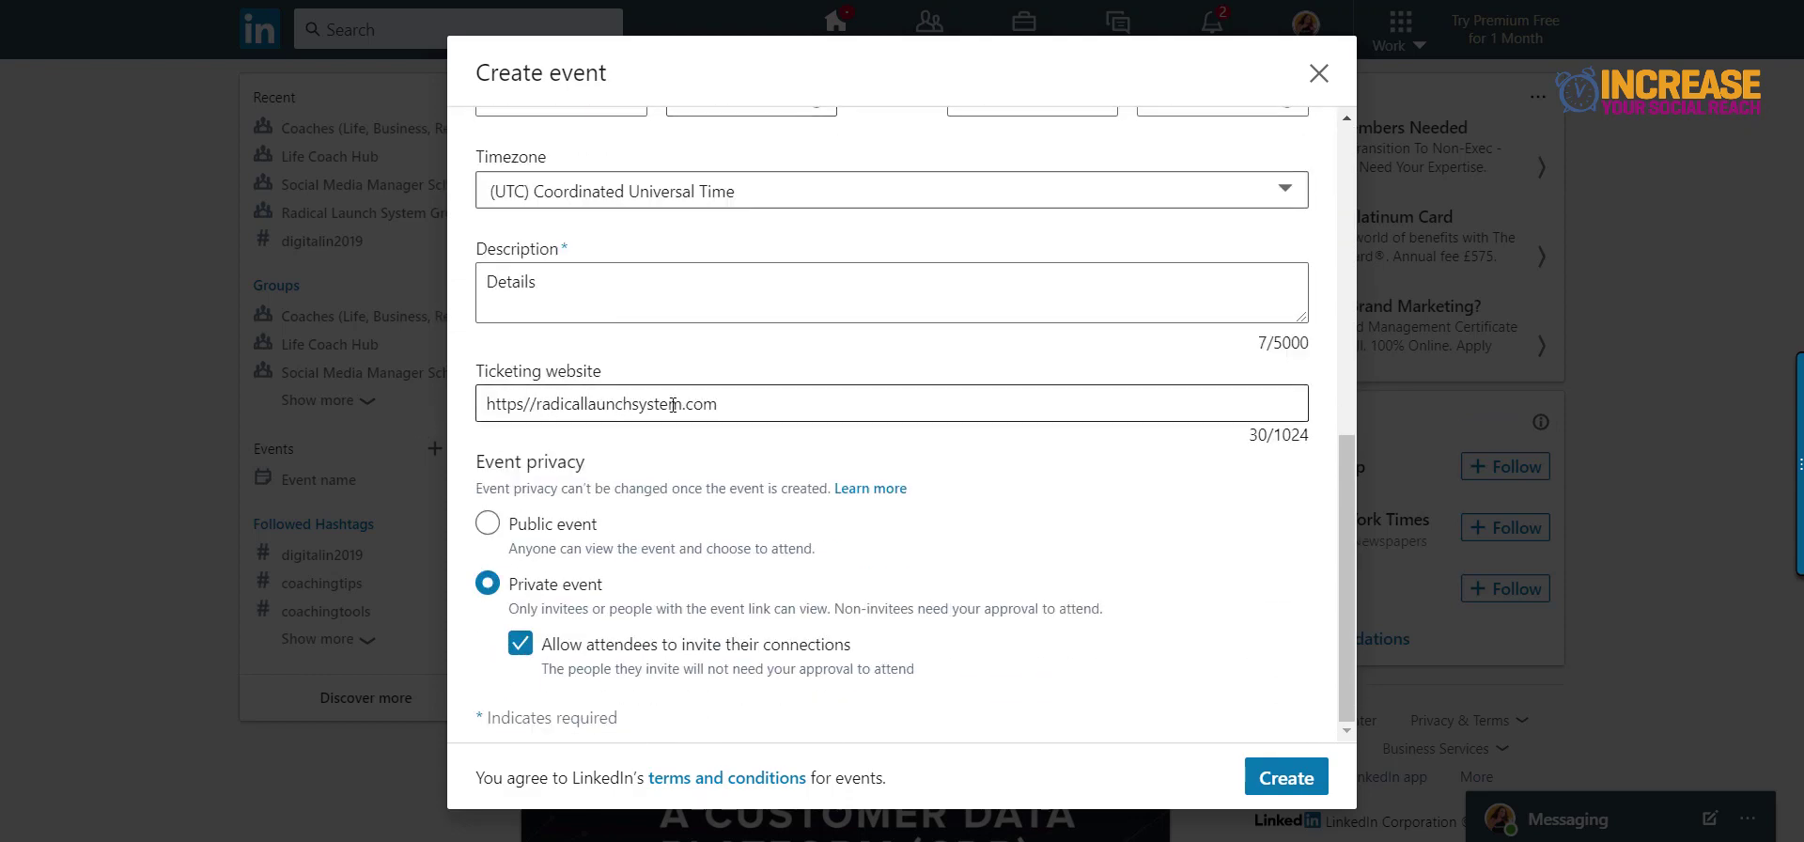
click(523, 404)
text(:)
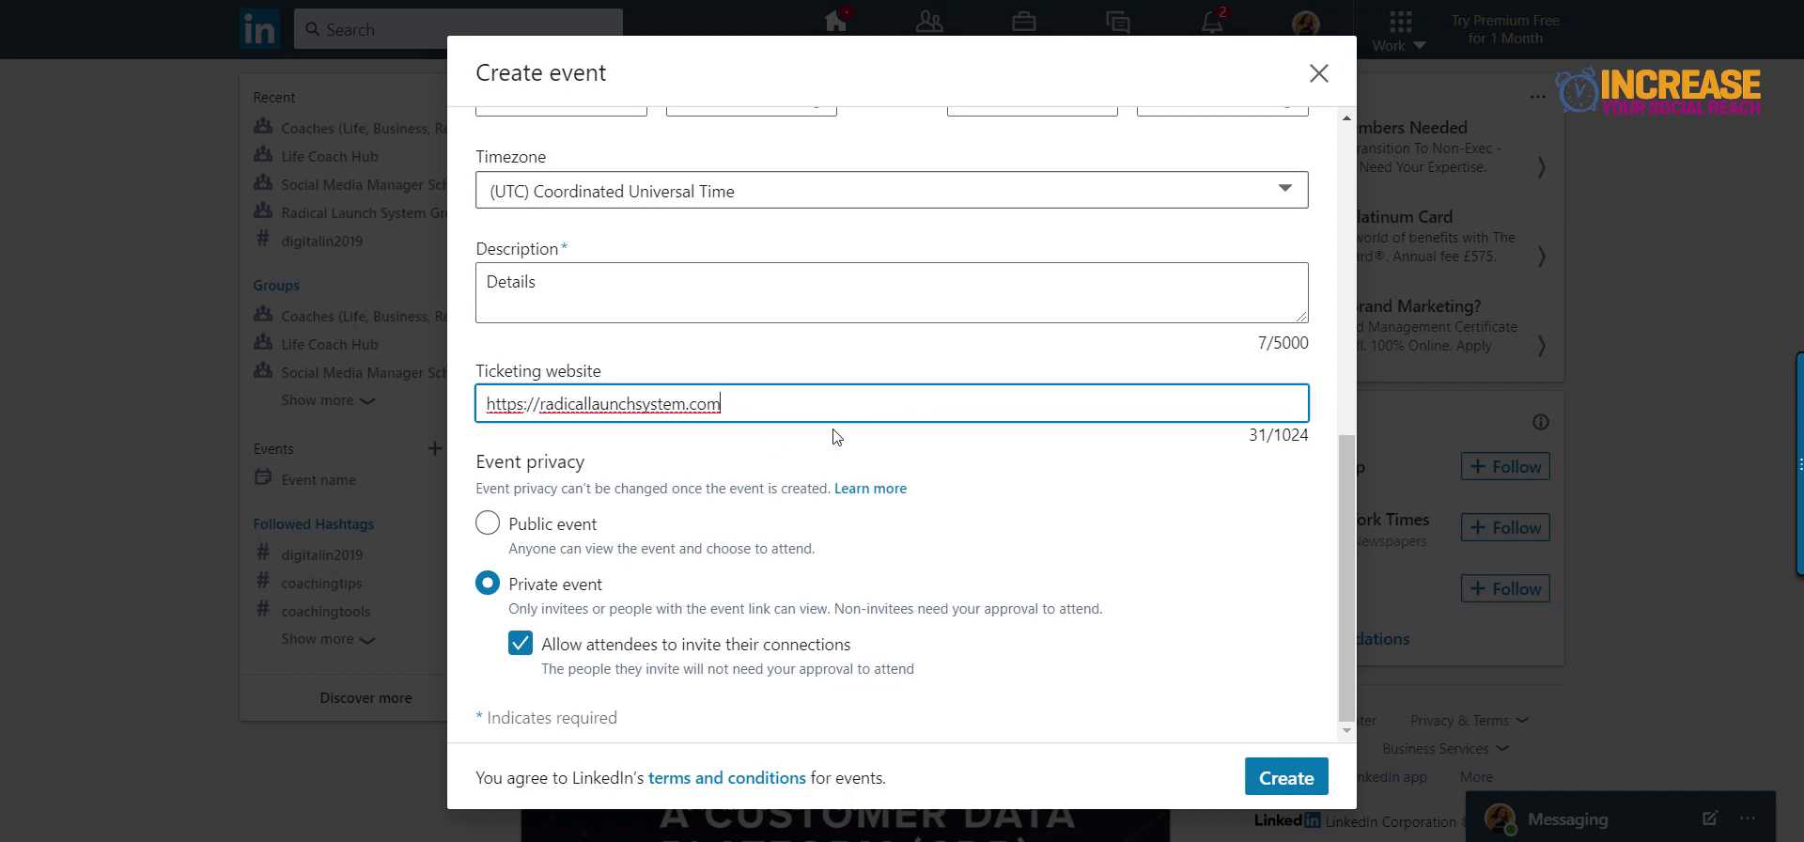
click(1293, 778)
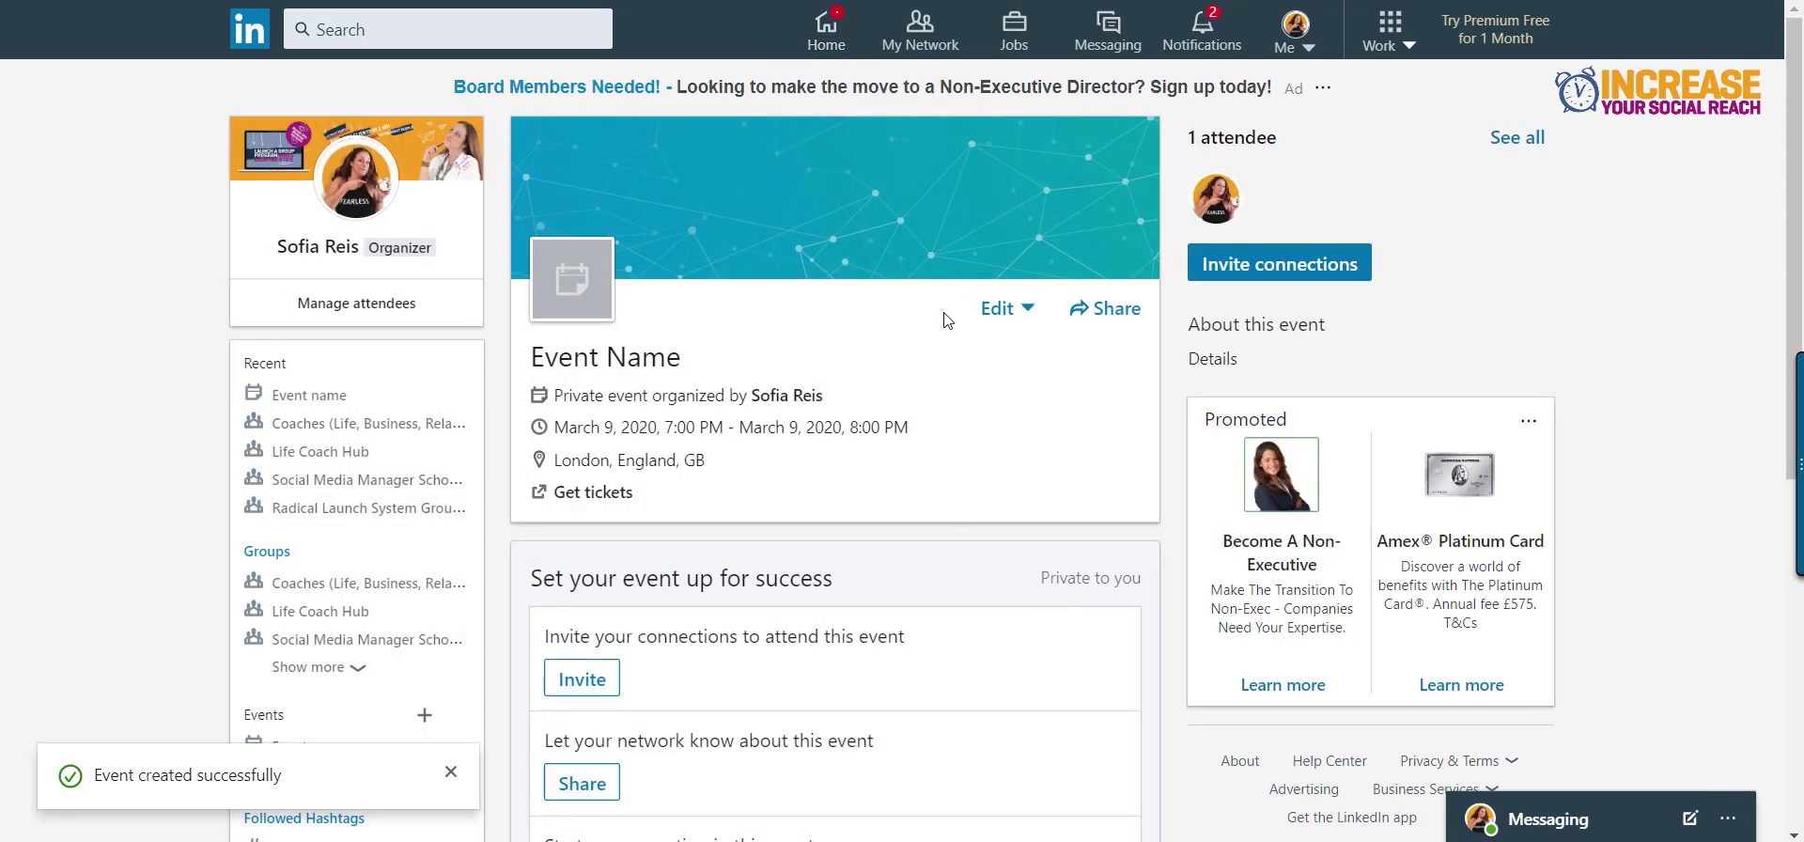
Open the Share menu on the new event's page.
click(998, 319)
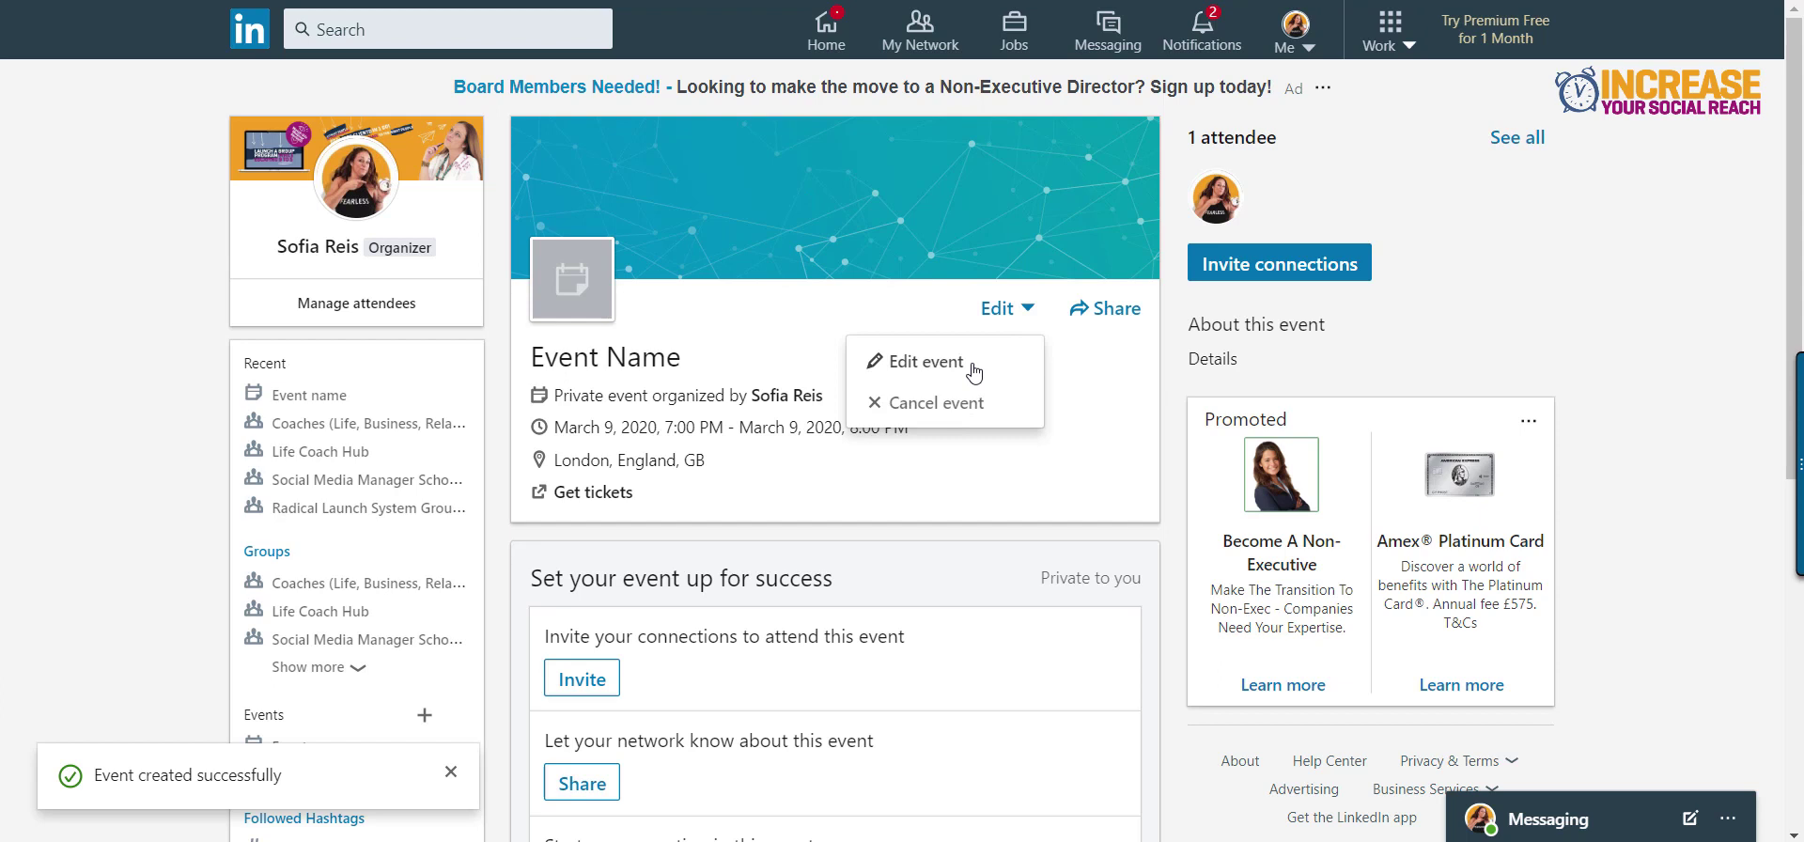
click(997, 308)
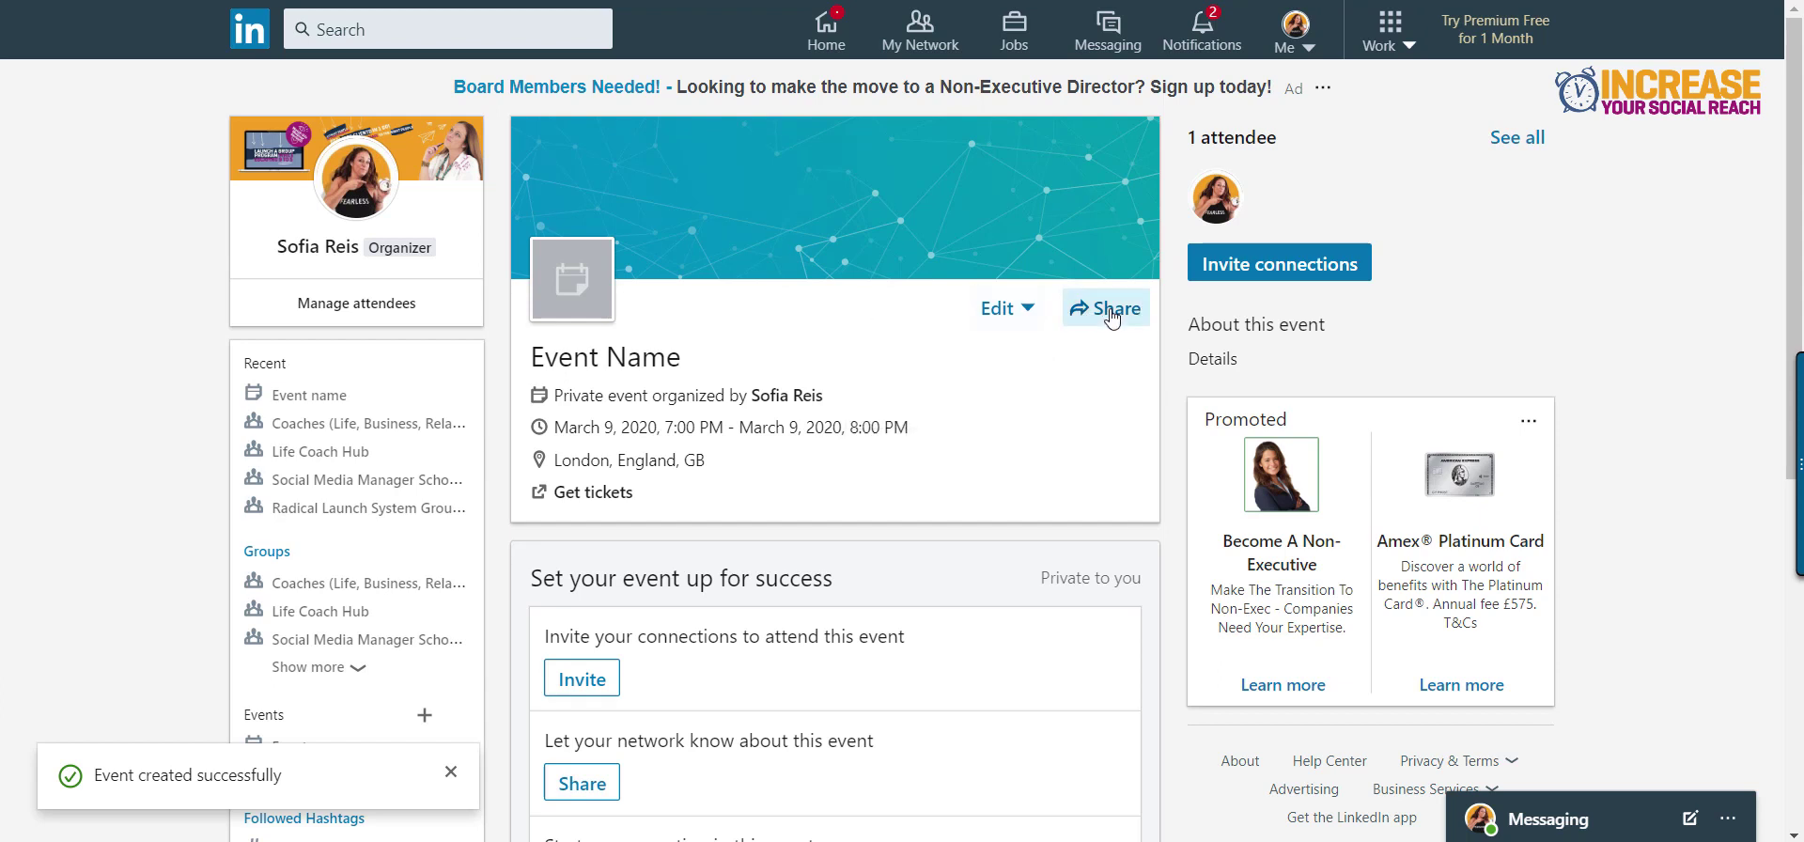
click(1112, 316)
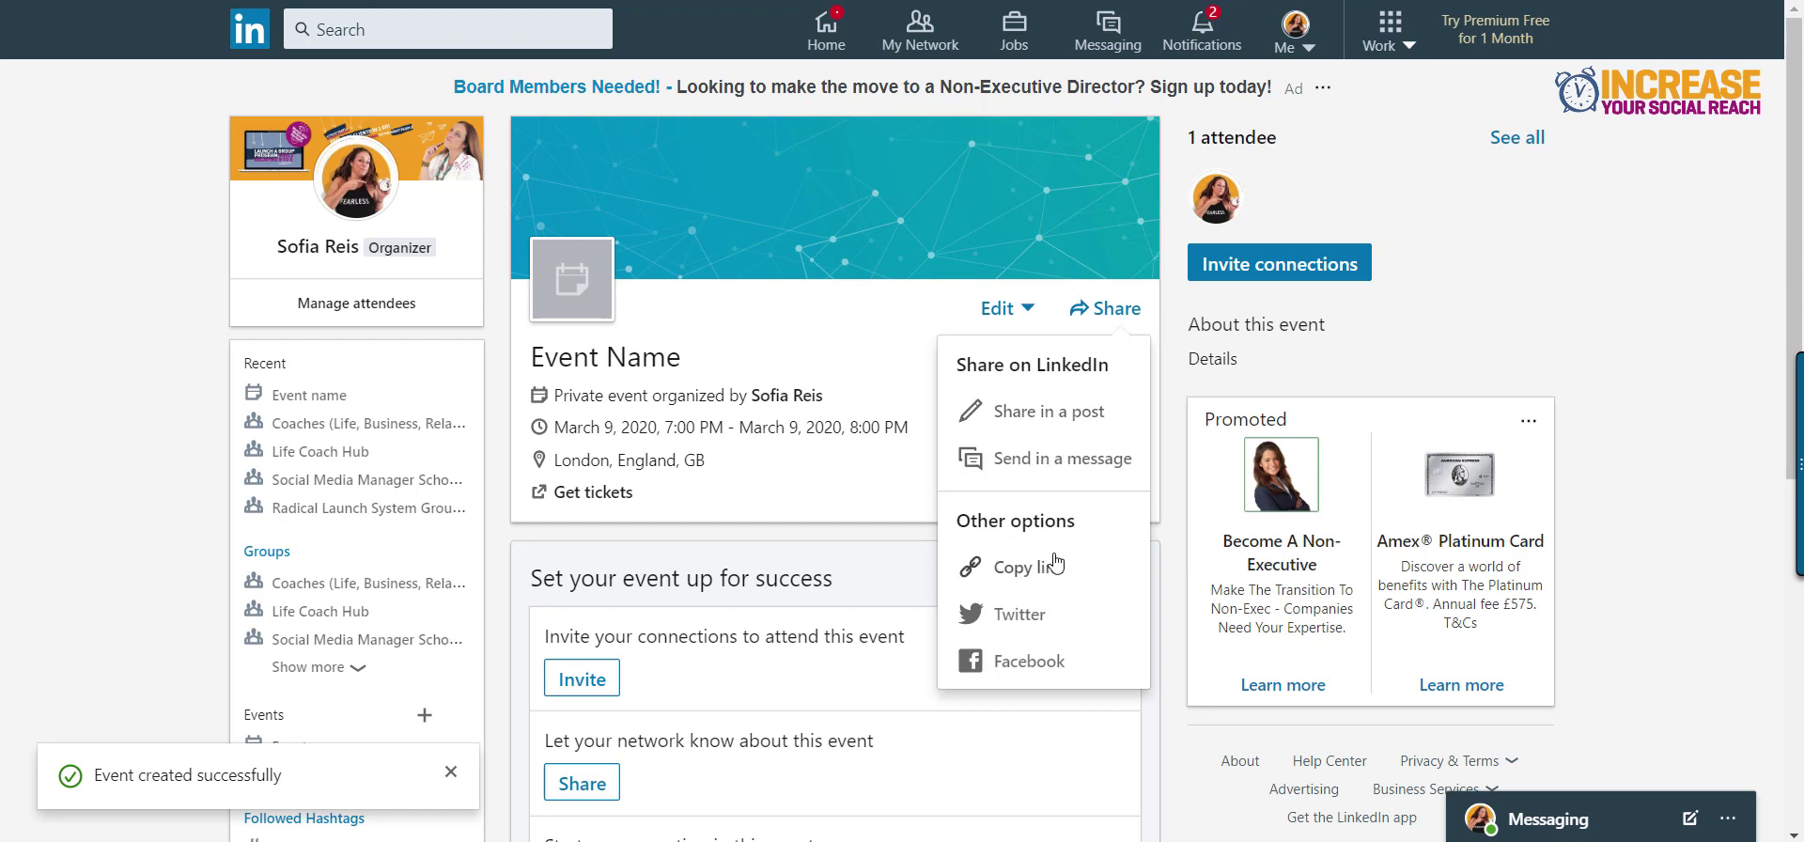
Start a Facebook share with Your Story ticked, then leave it without posting.
click(1033, 665)
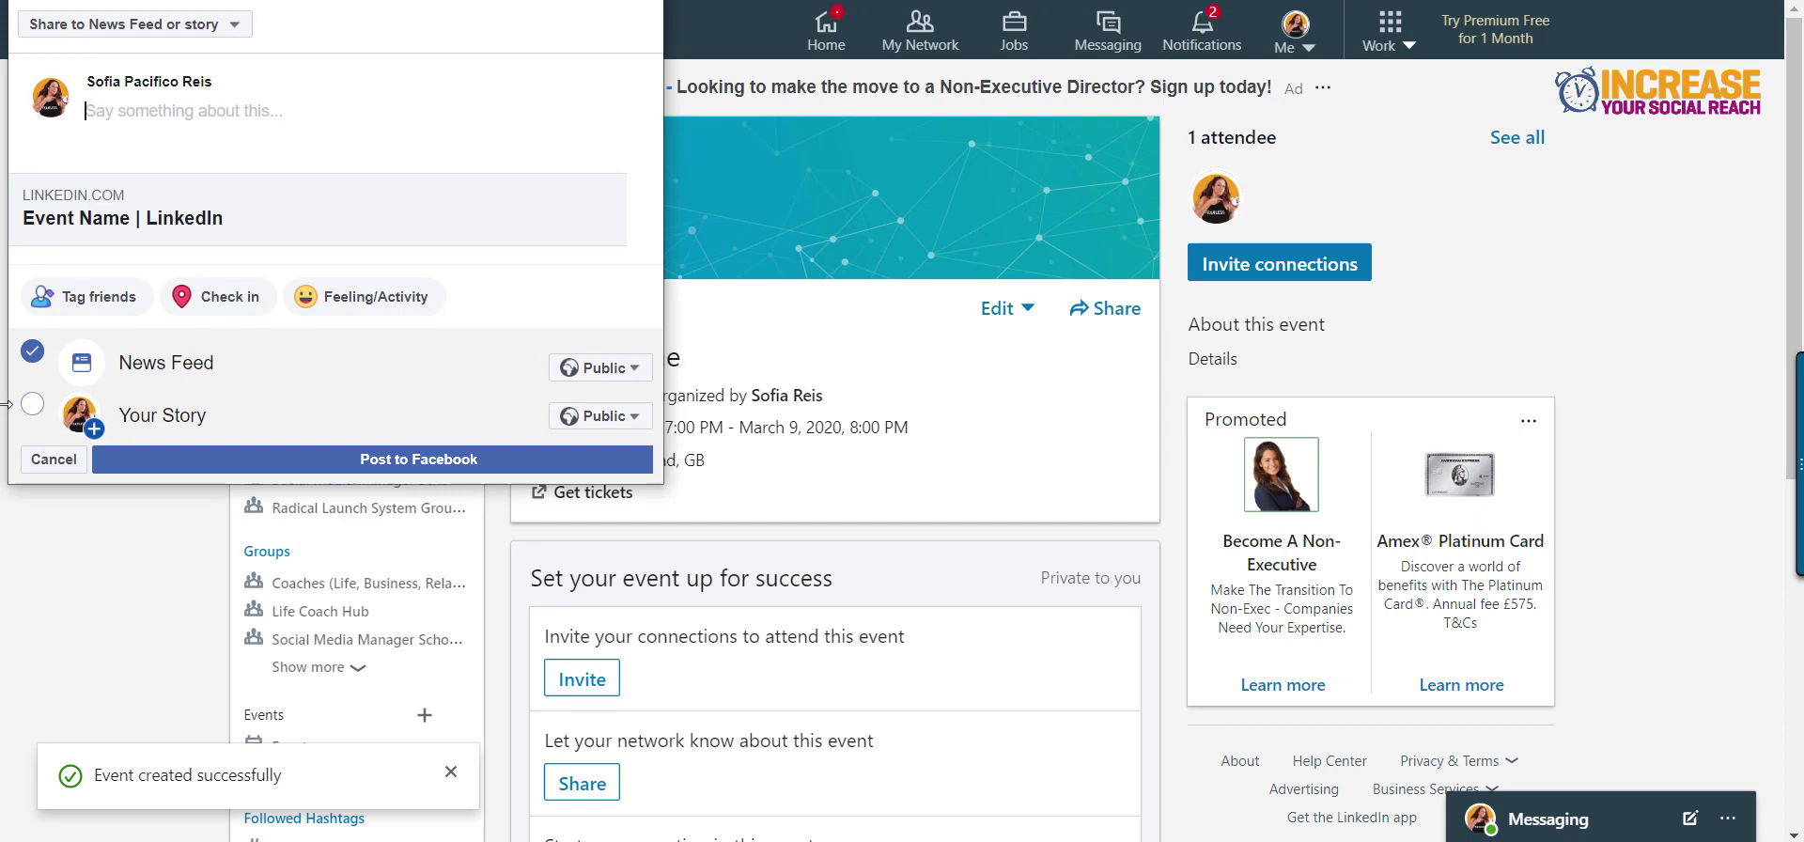
click(32, 403)
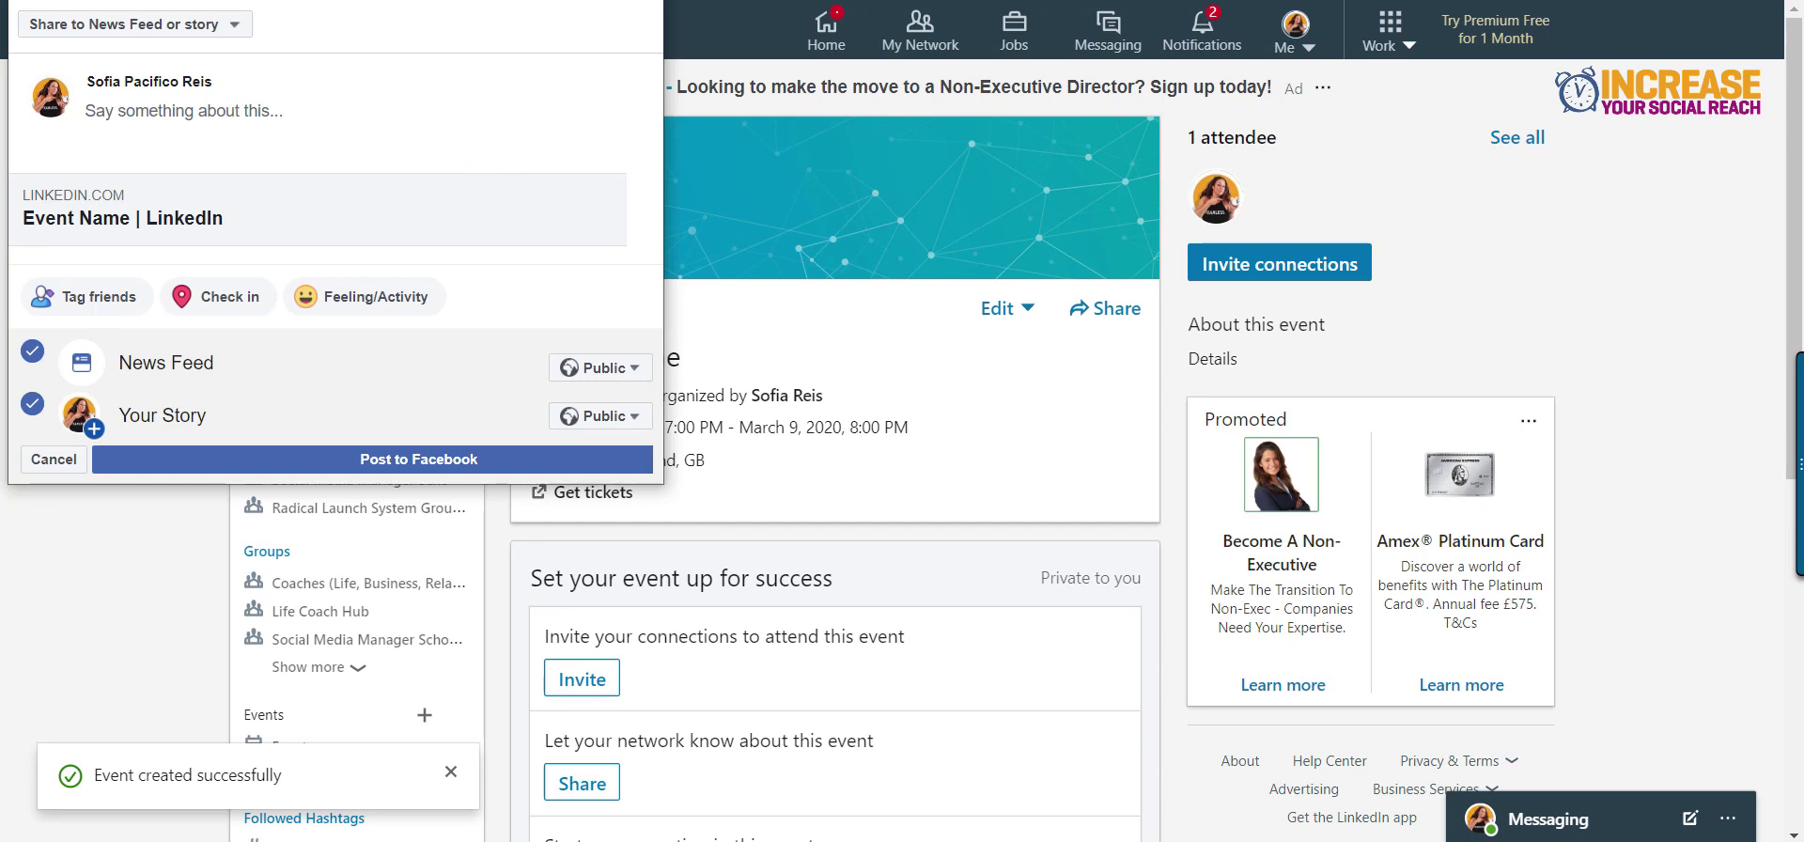
key(ctrl+w)
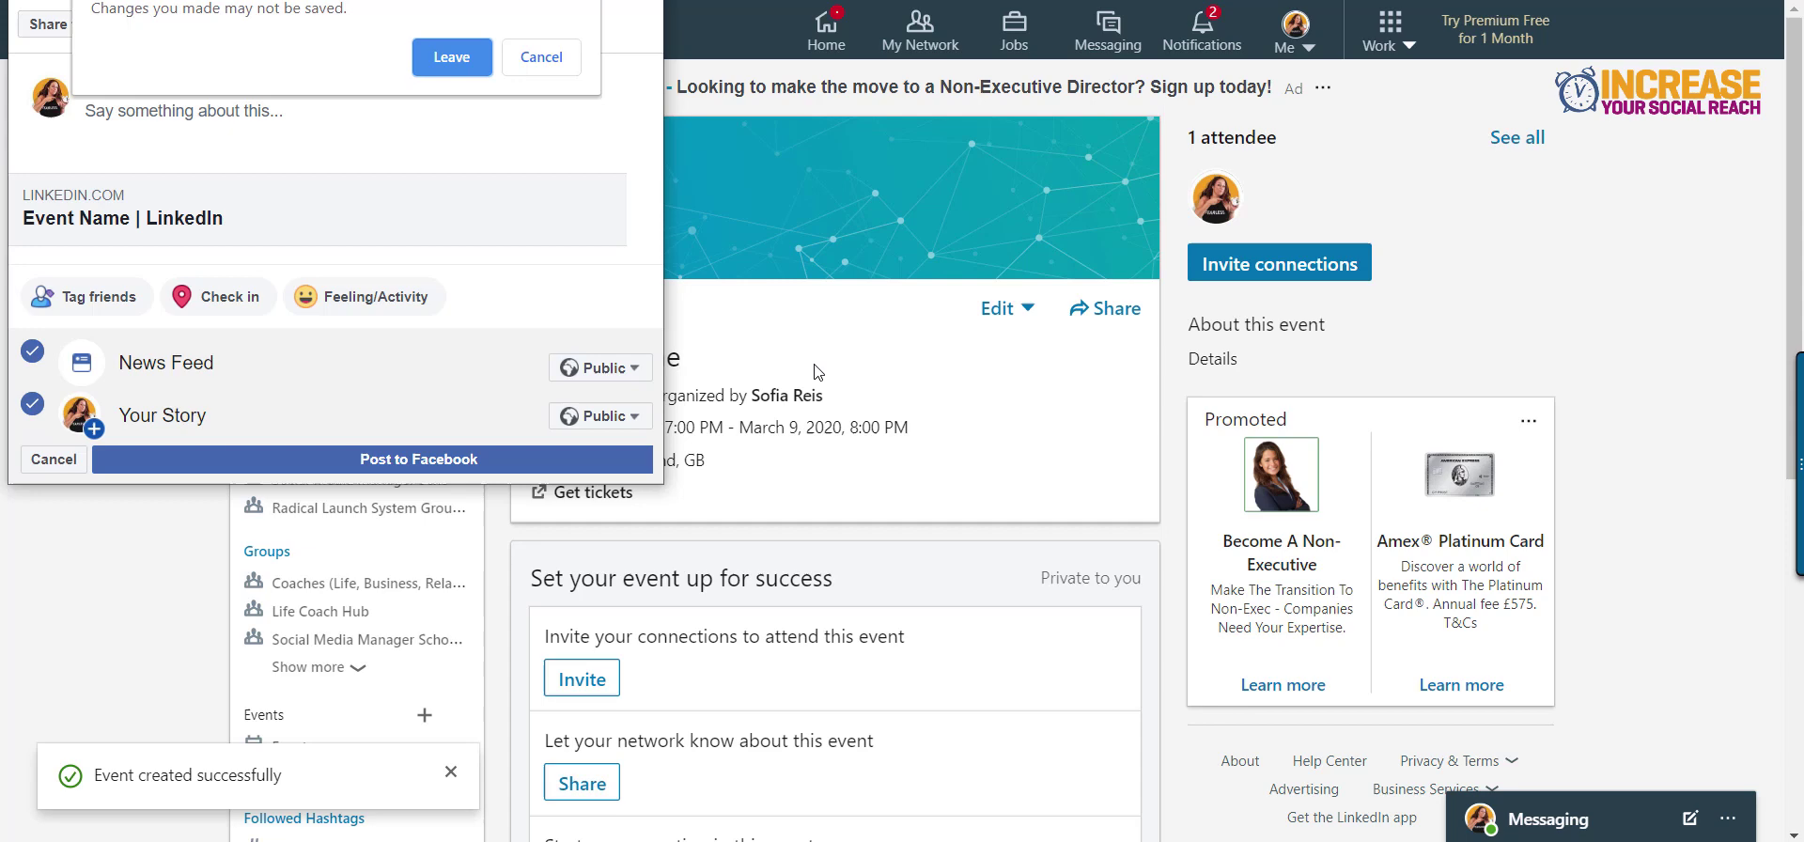
click(451, 56)
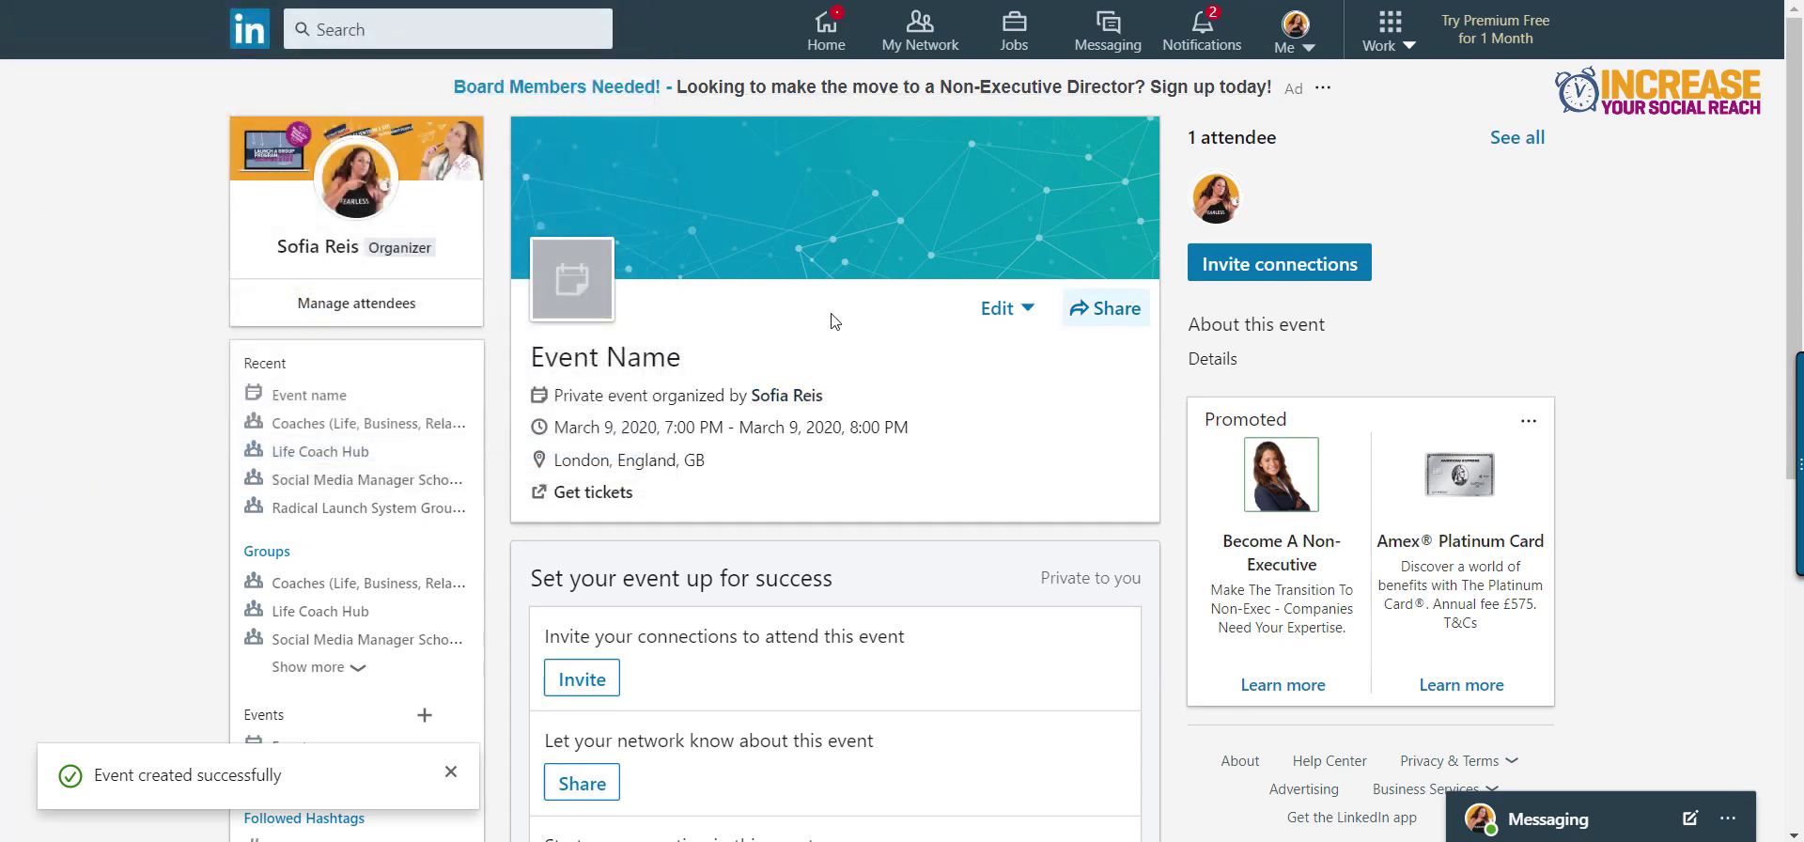
scroll(890, 503, down, 3)
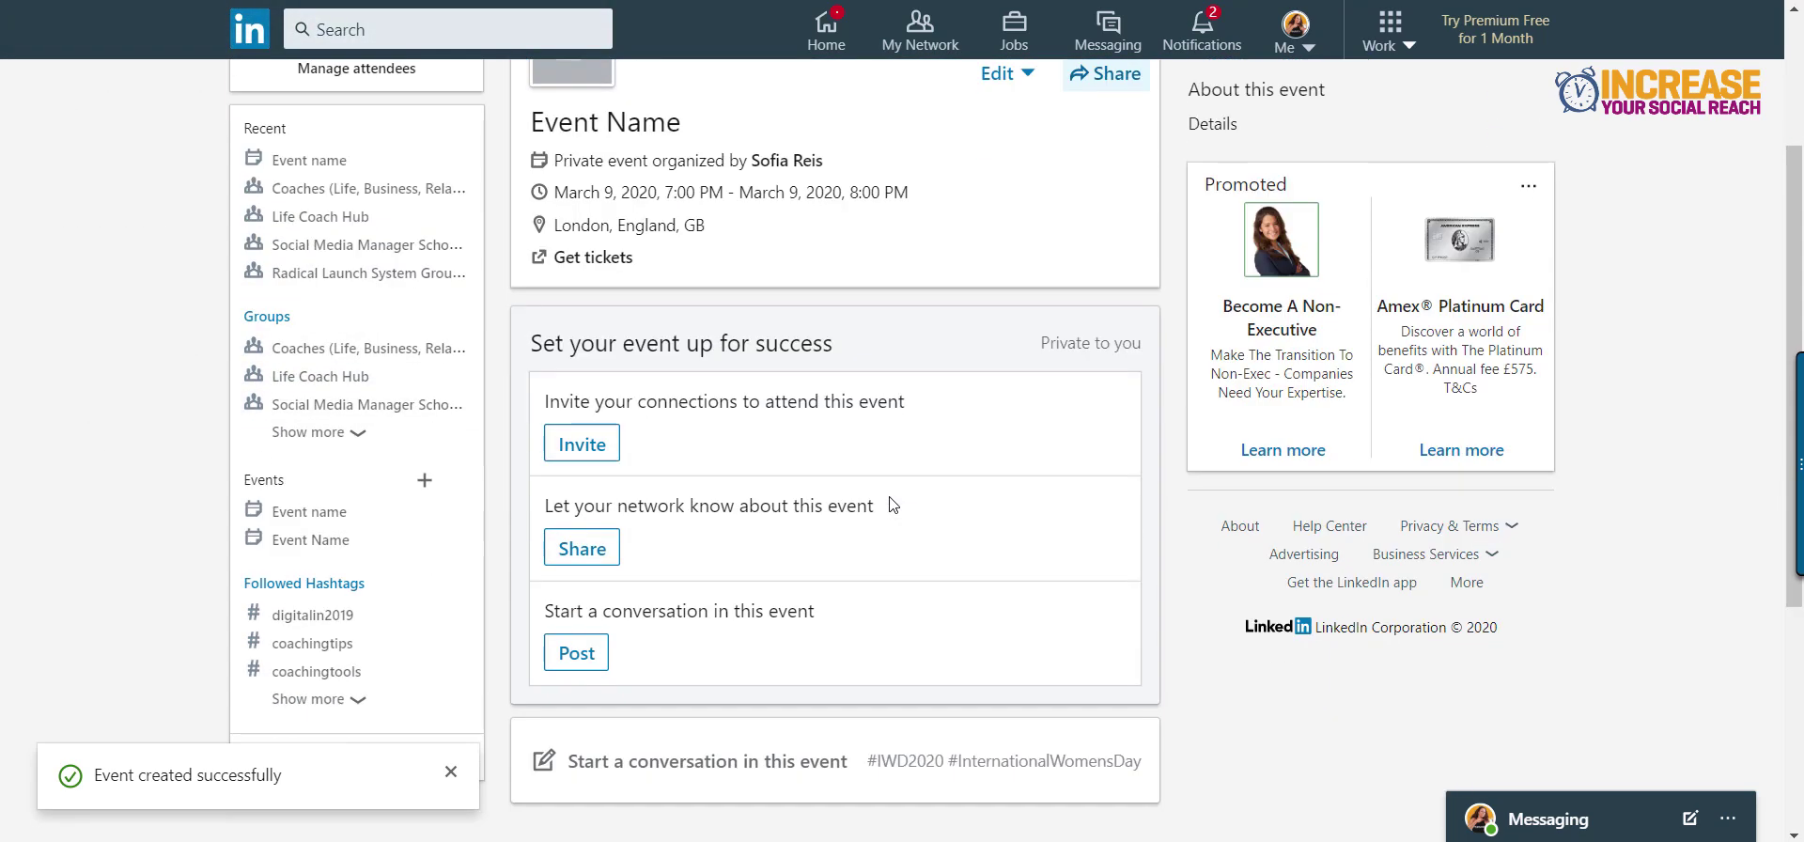
click(576, 449)
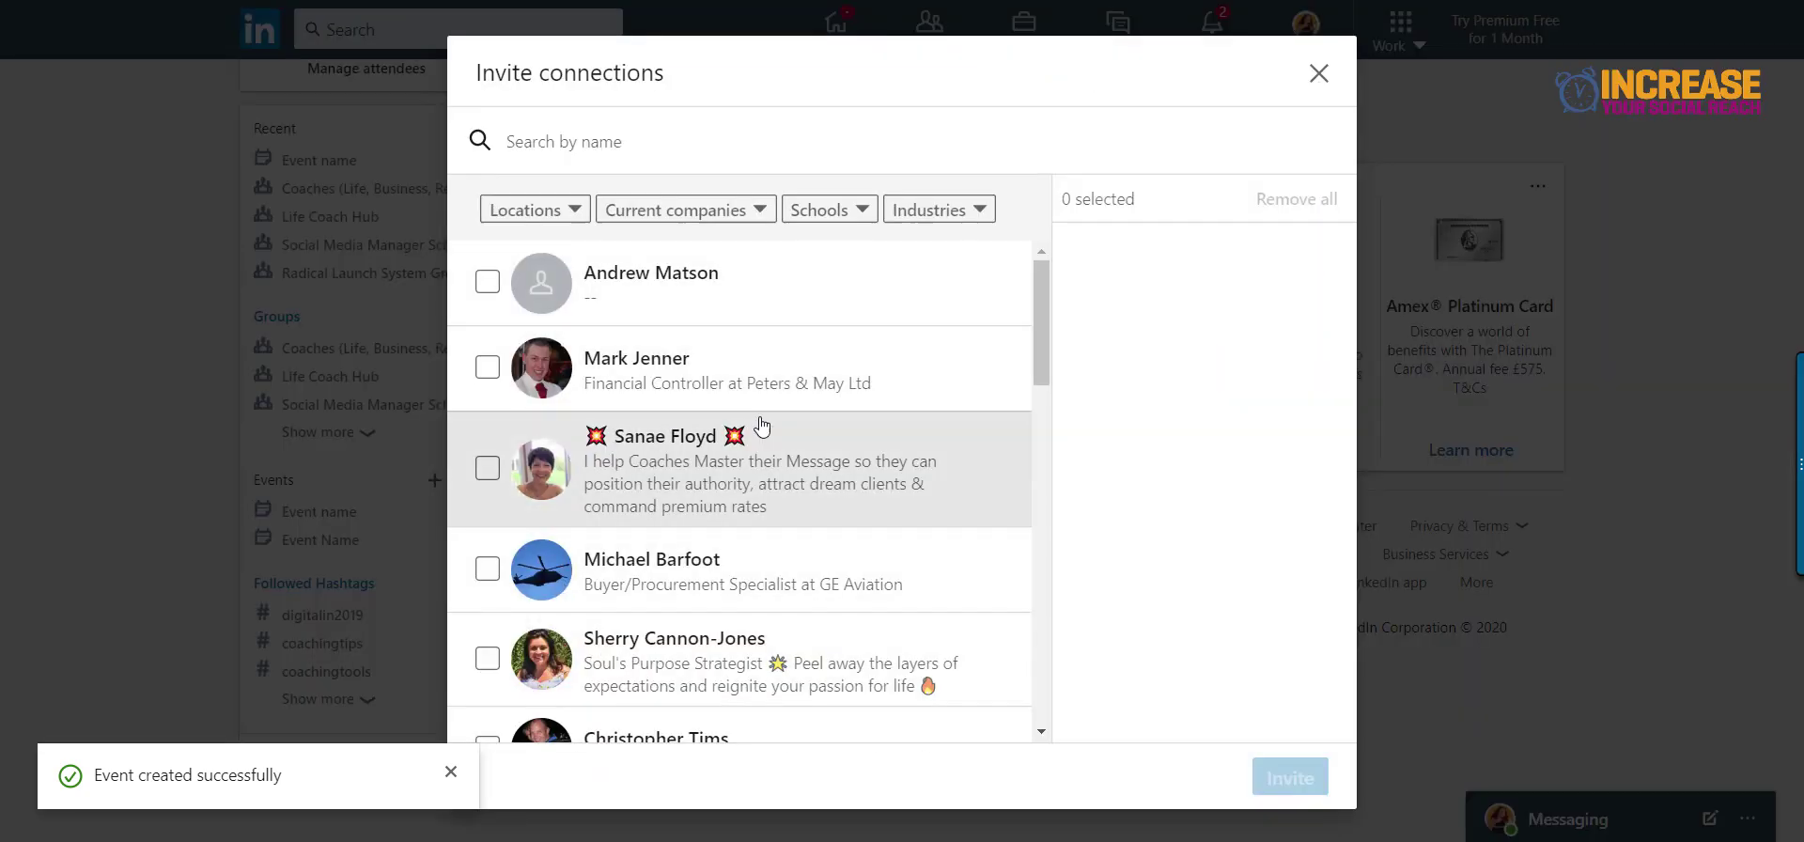
scroll(759, 425, down, 4)
scroll(761, 424, down, 5)
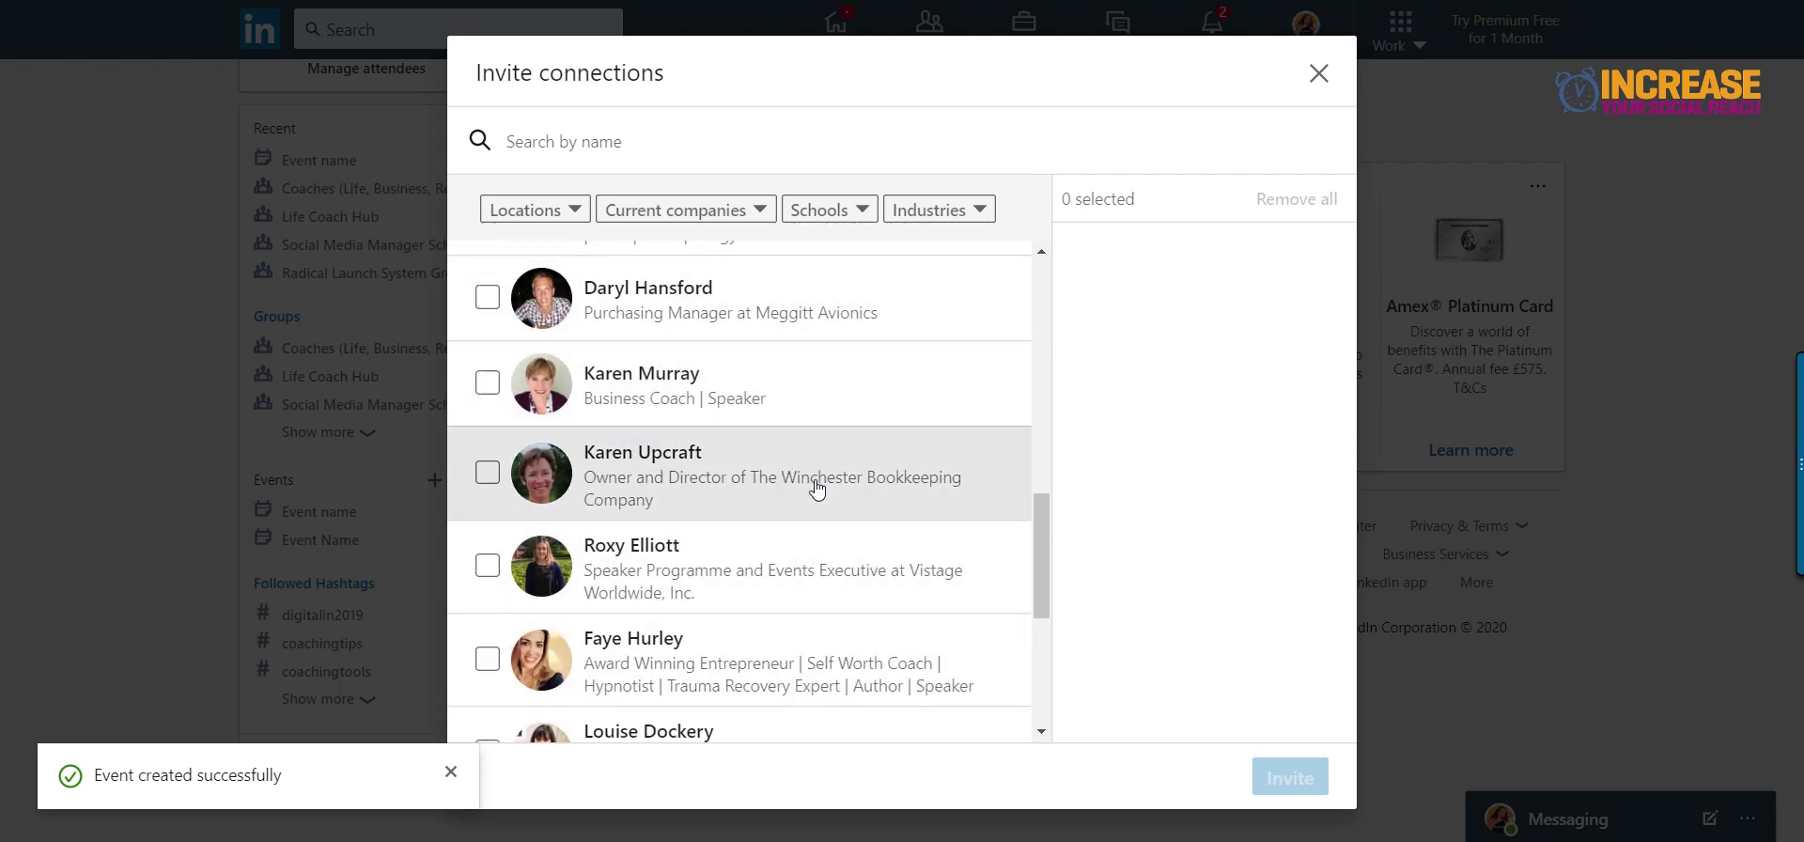
scroll(818, 486, down, 4)
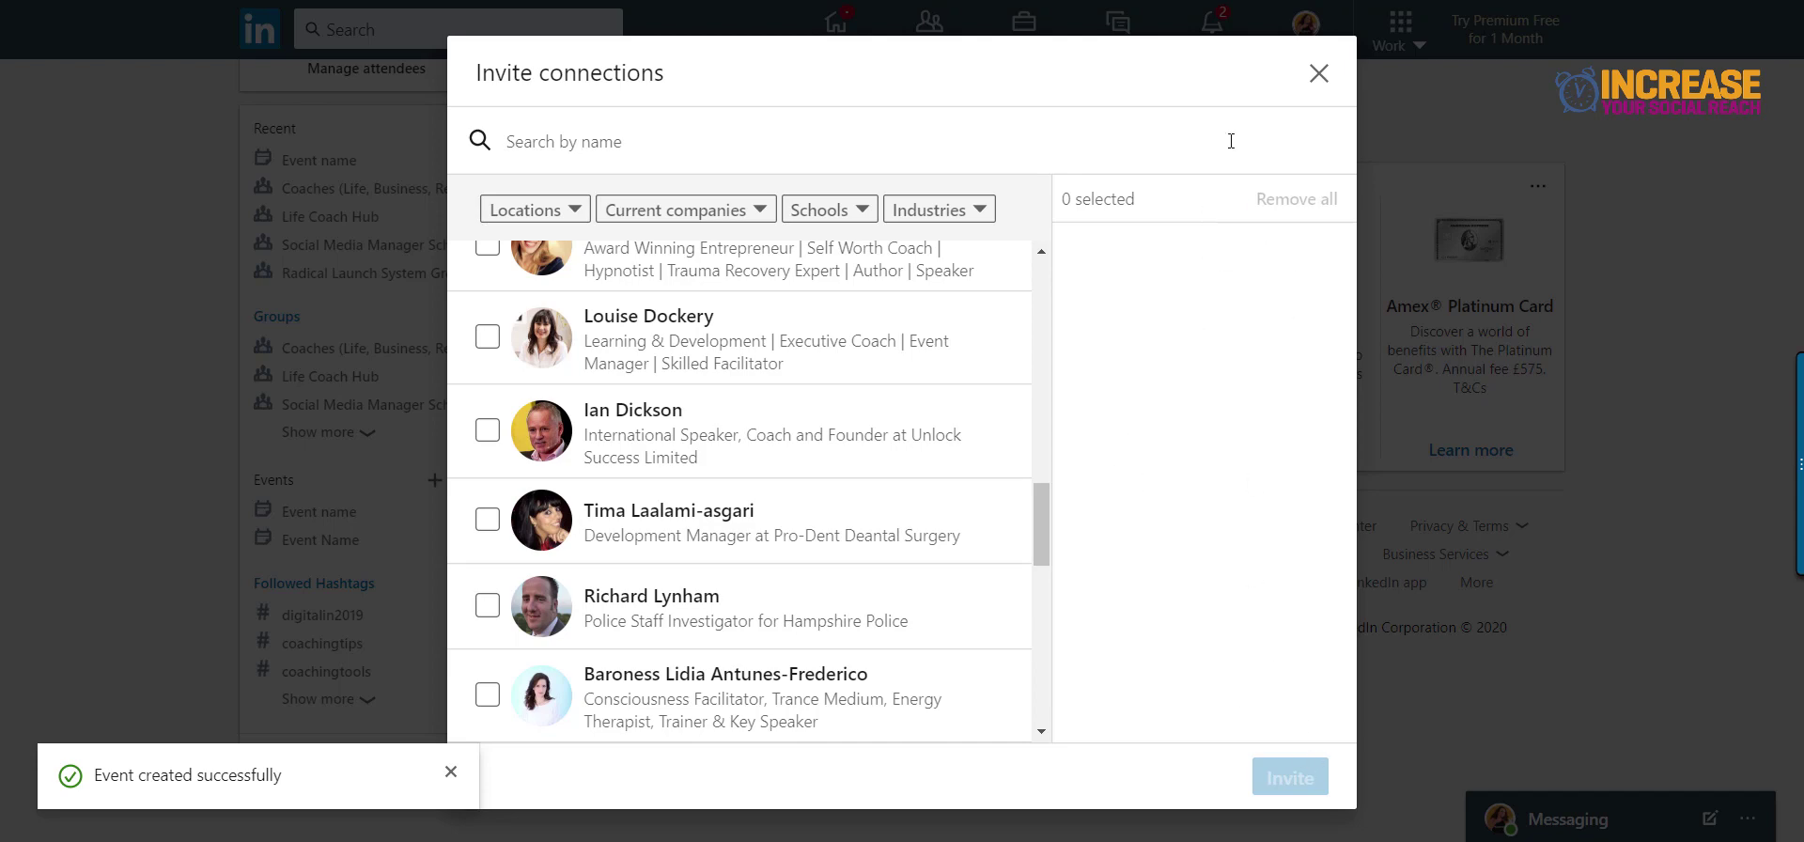
click(1316, 74)
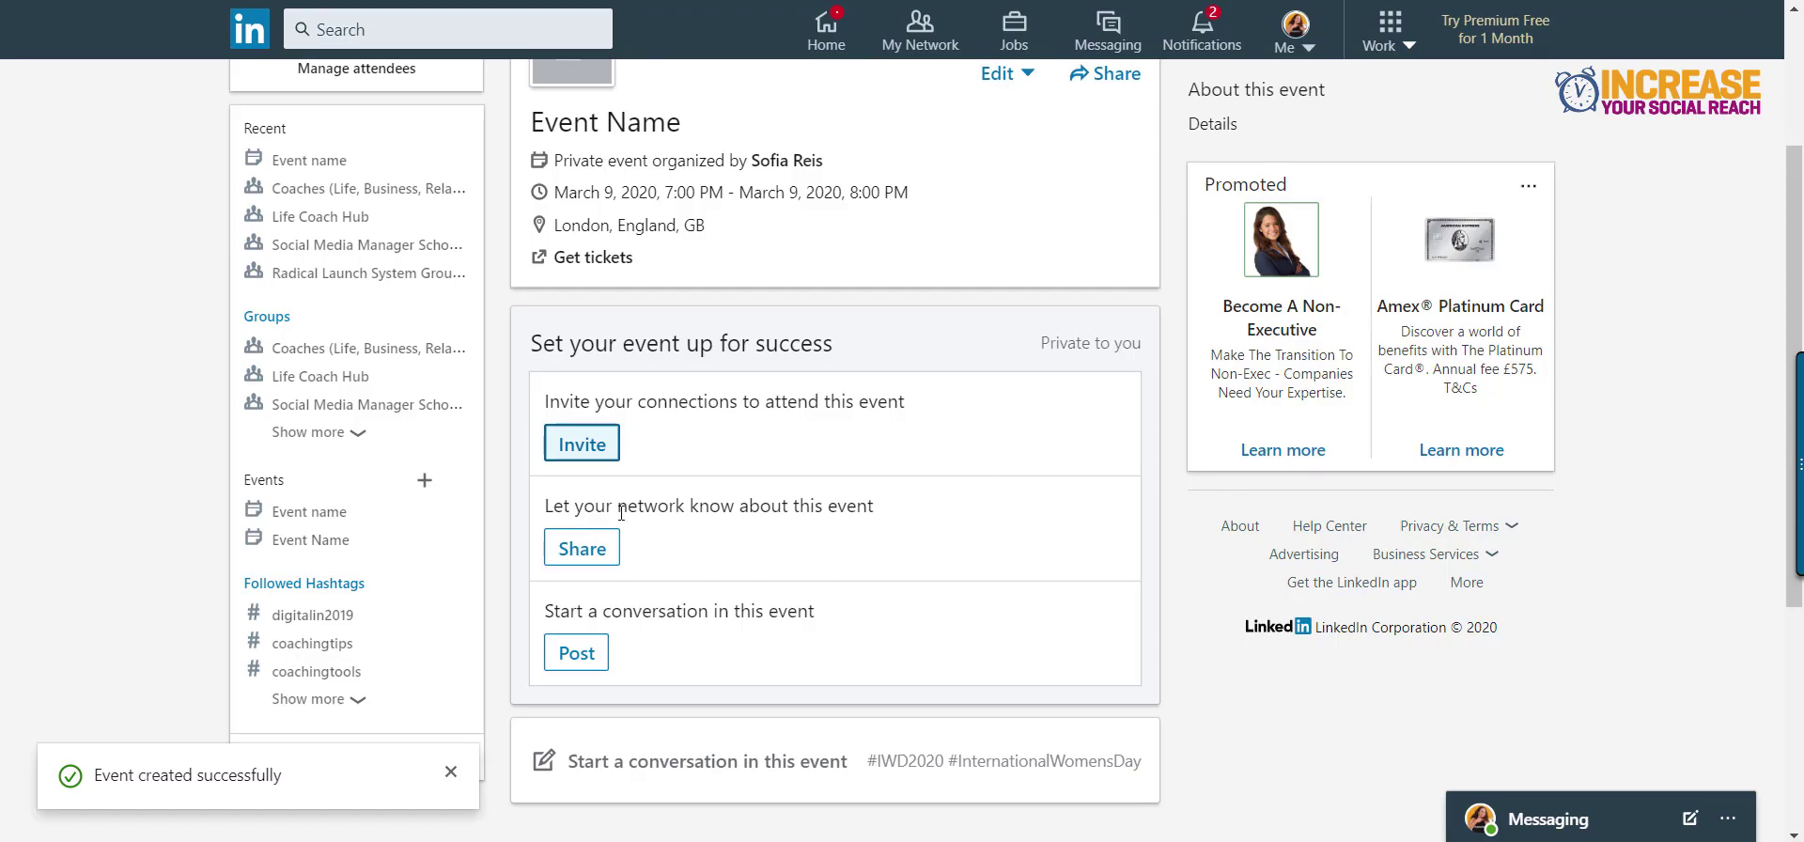
click(596, 558)
click(881, 152)
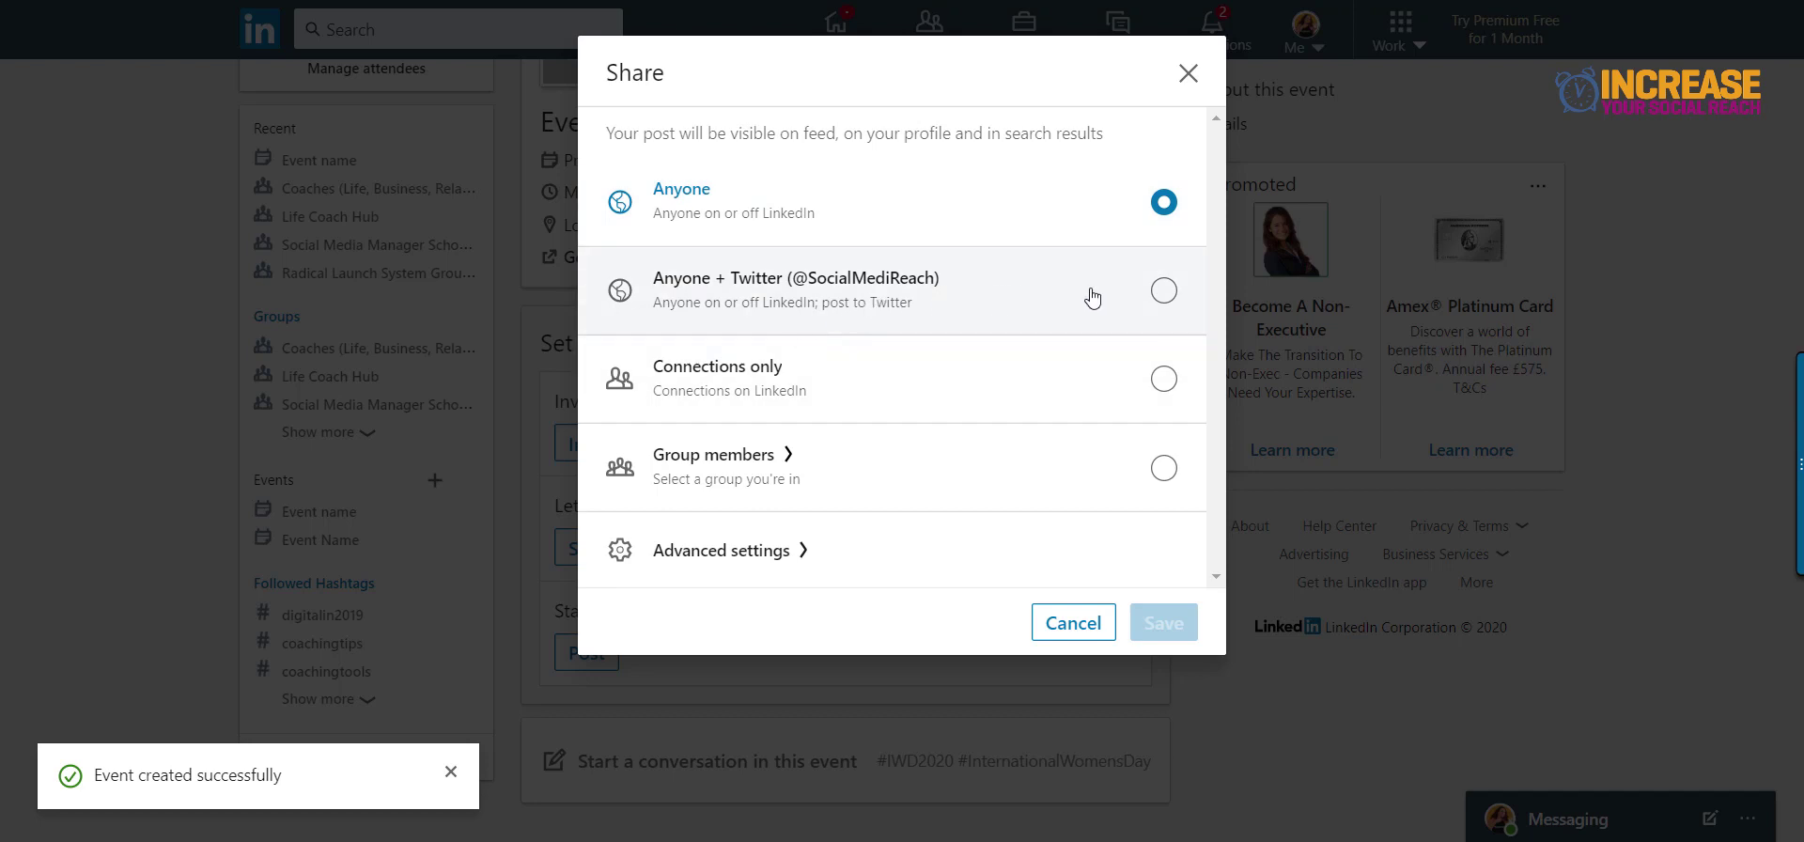
click(1163, 292)
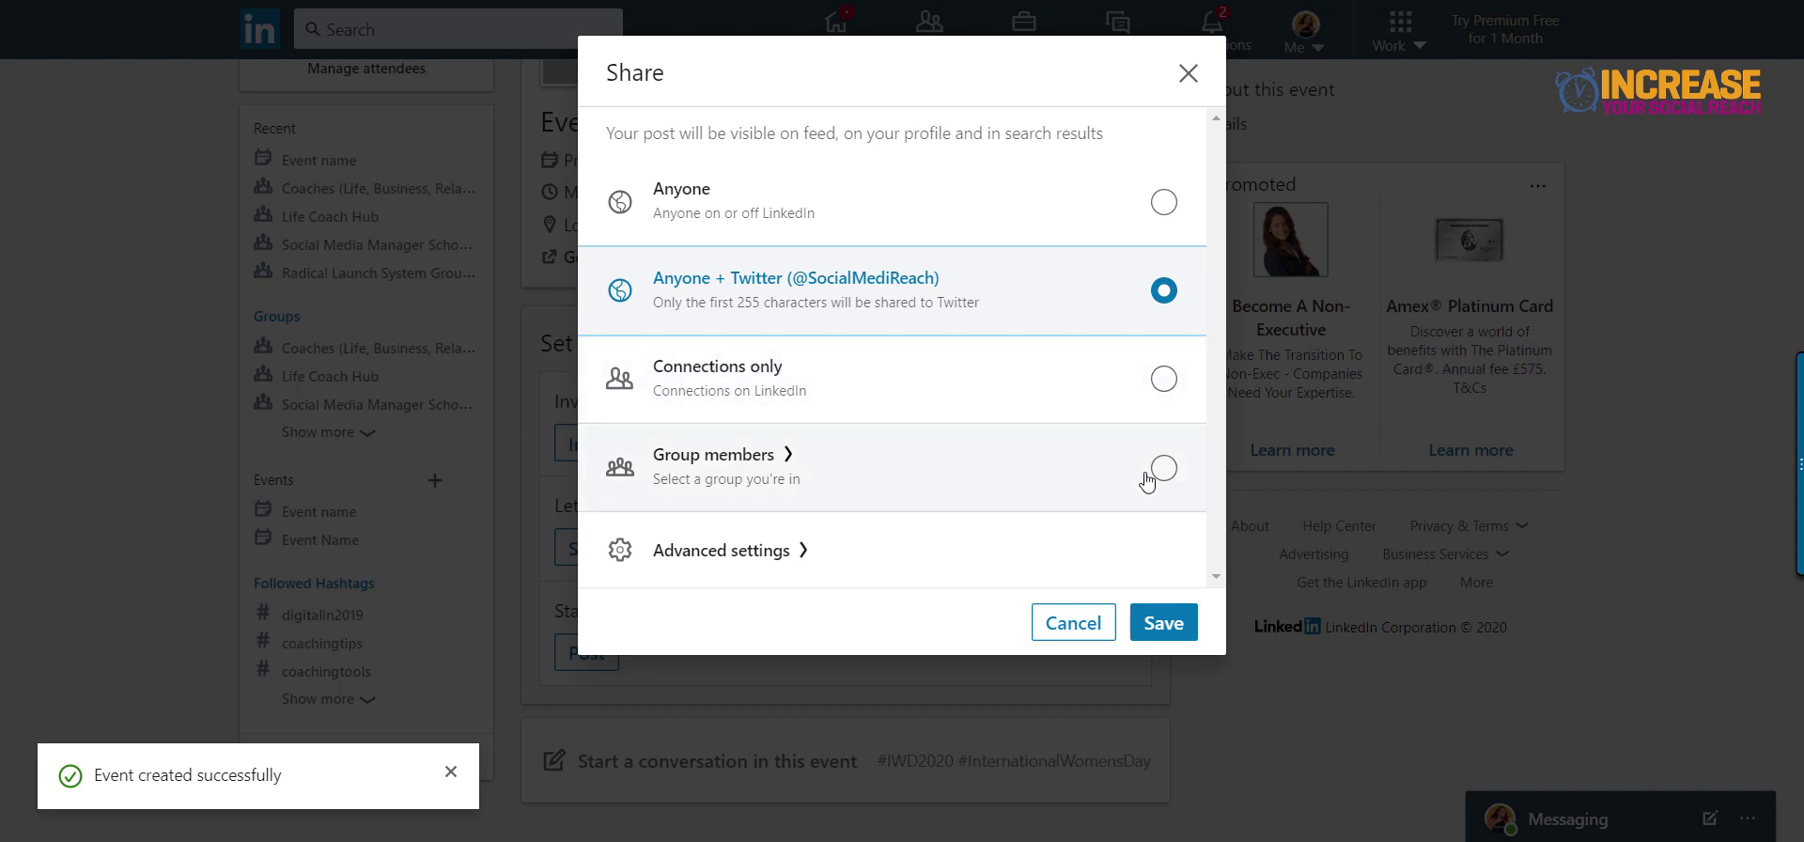
click(1071, 464)
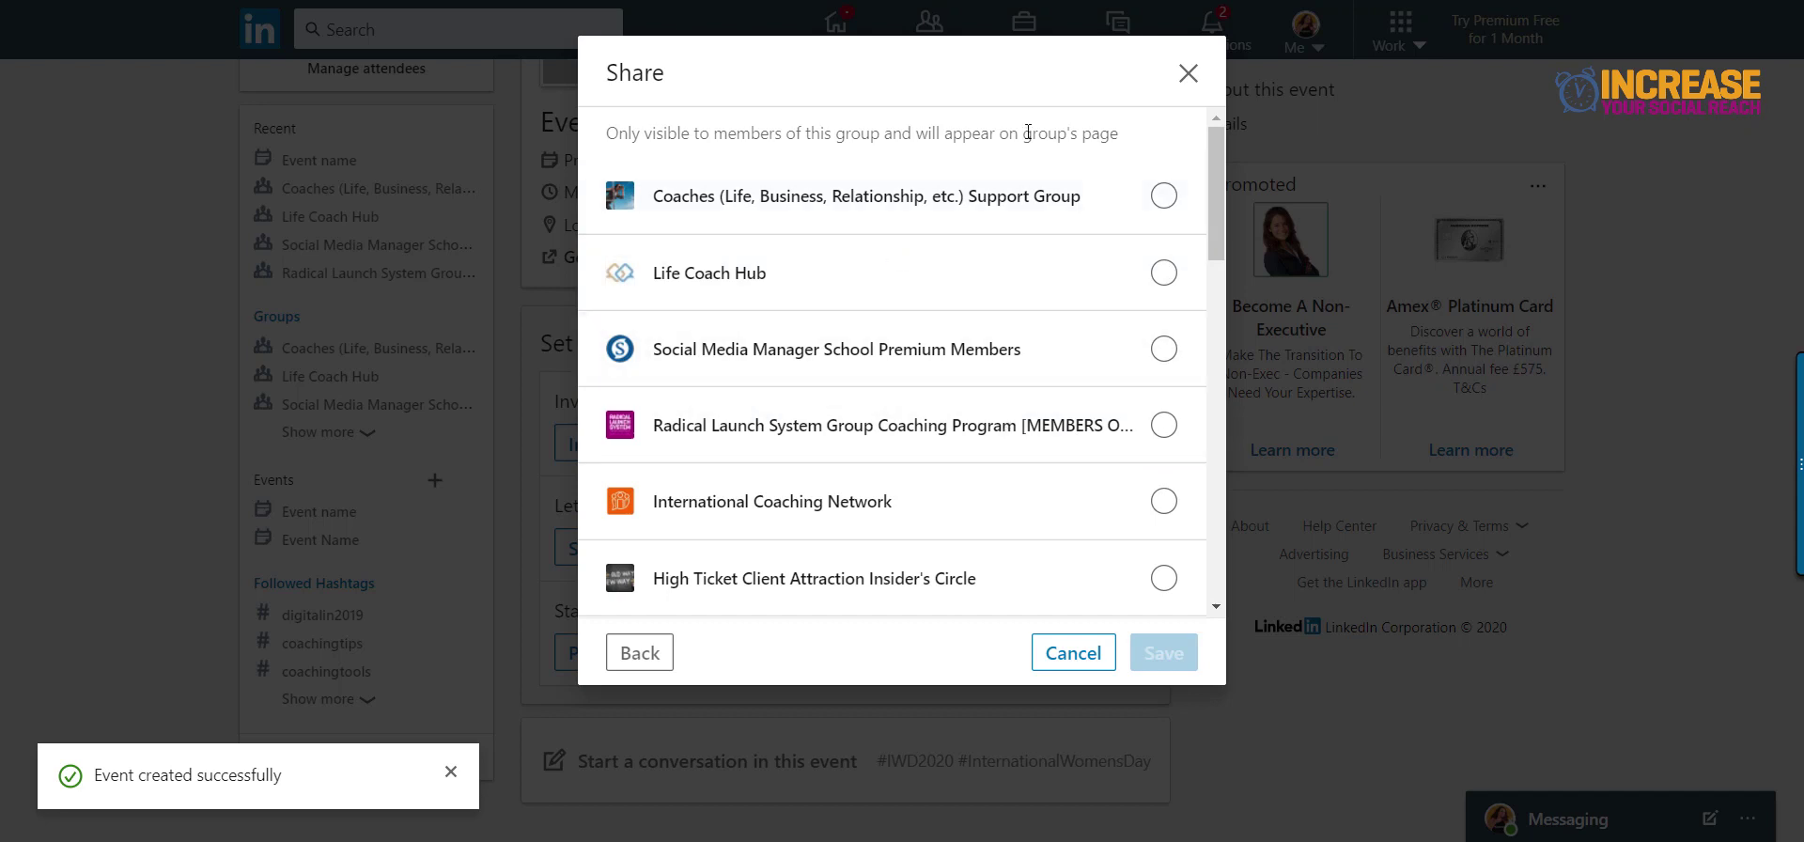
click(1163, 196)
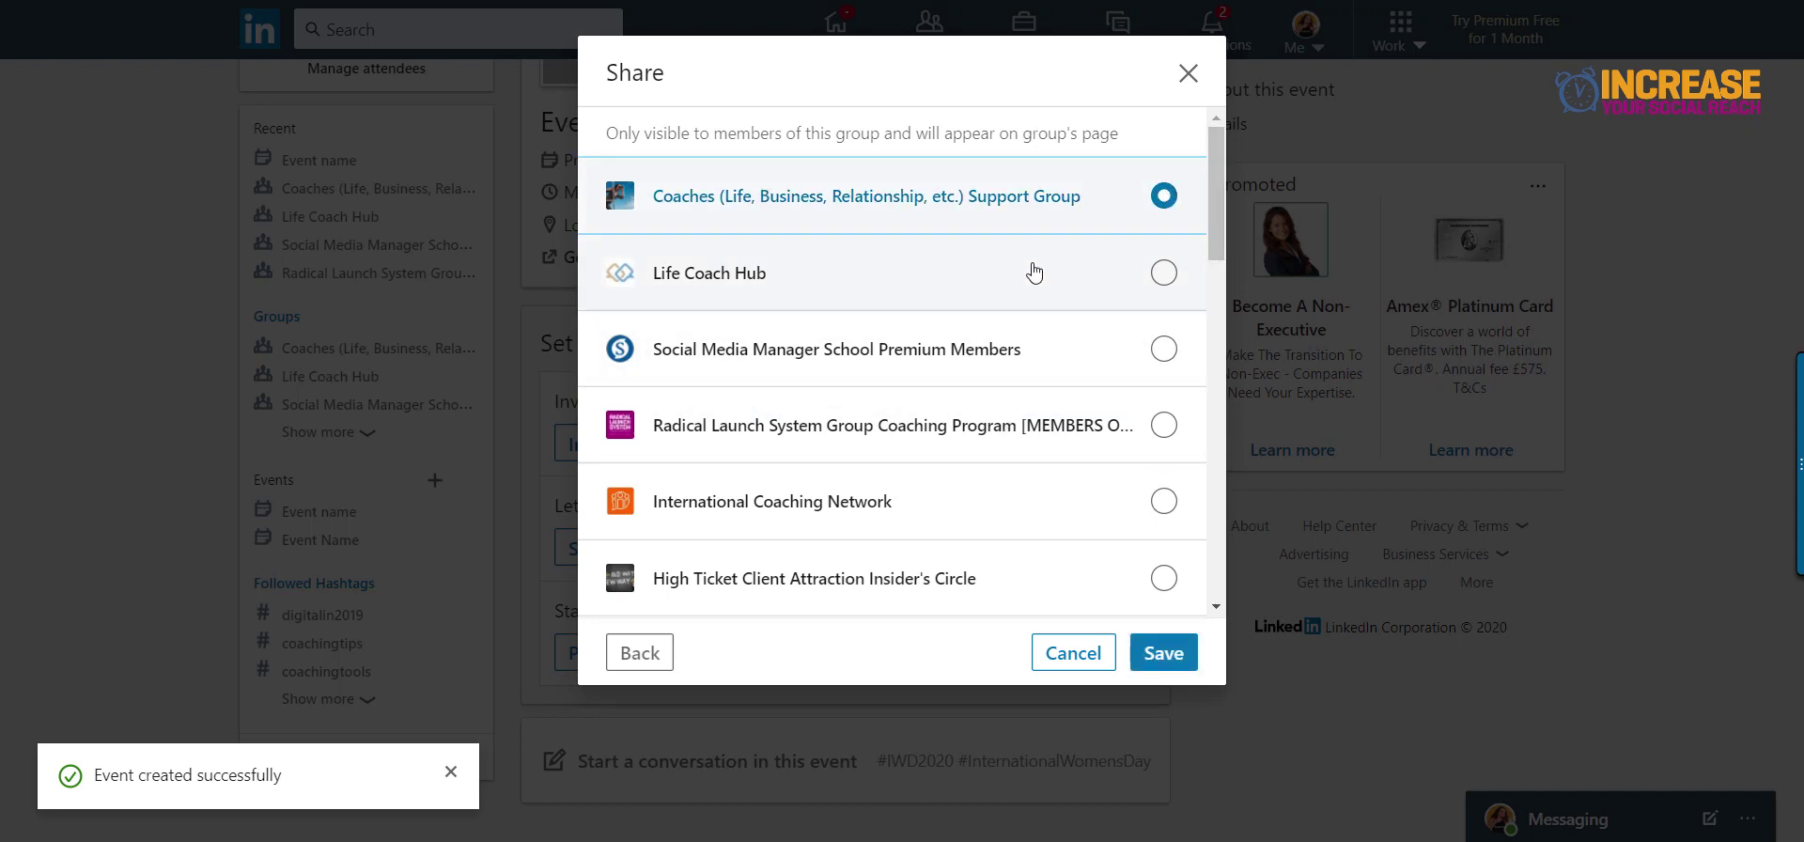
click(1163, 652)
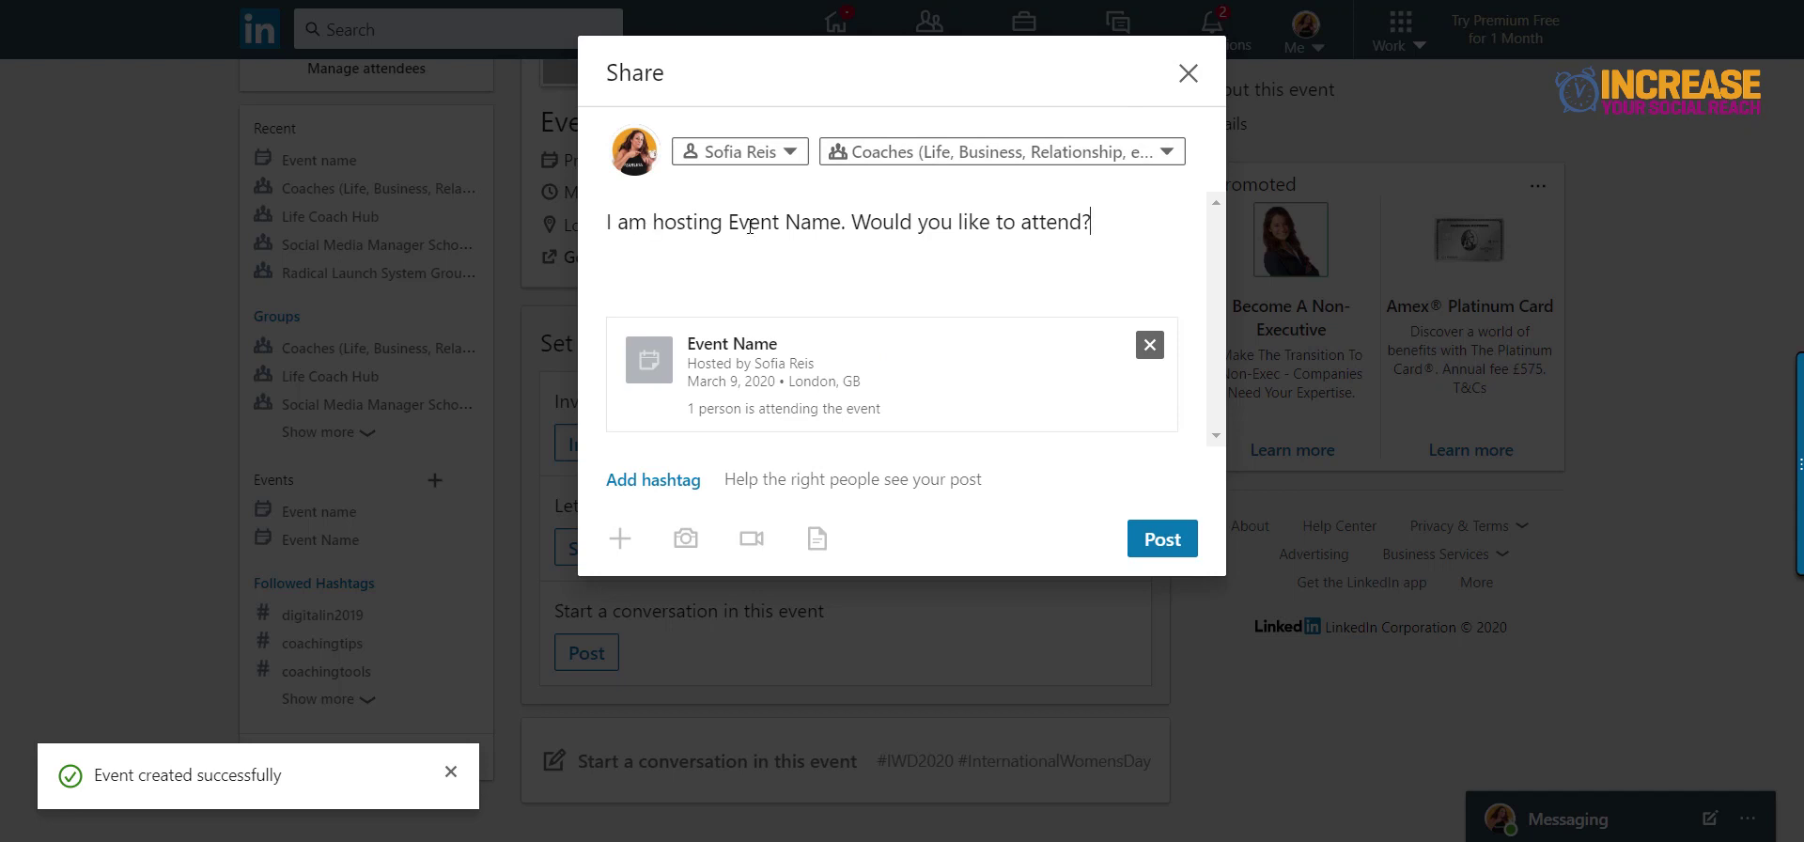
click(1188, 75)
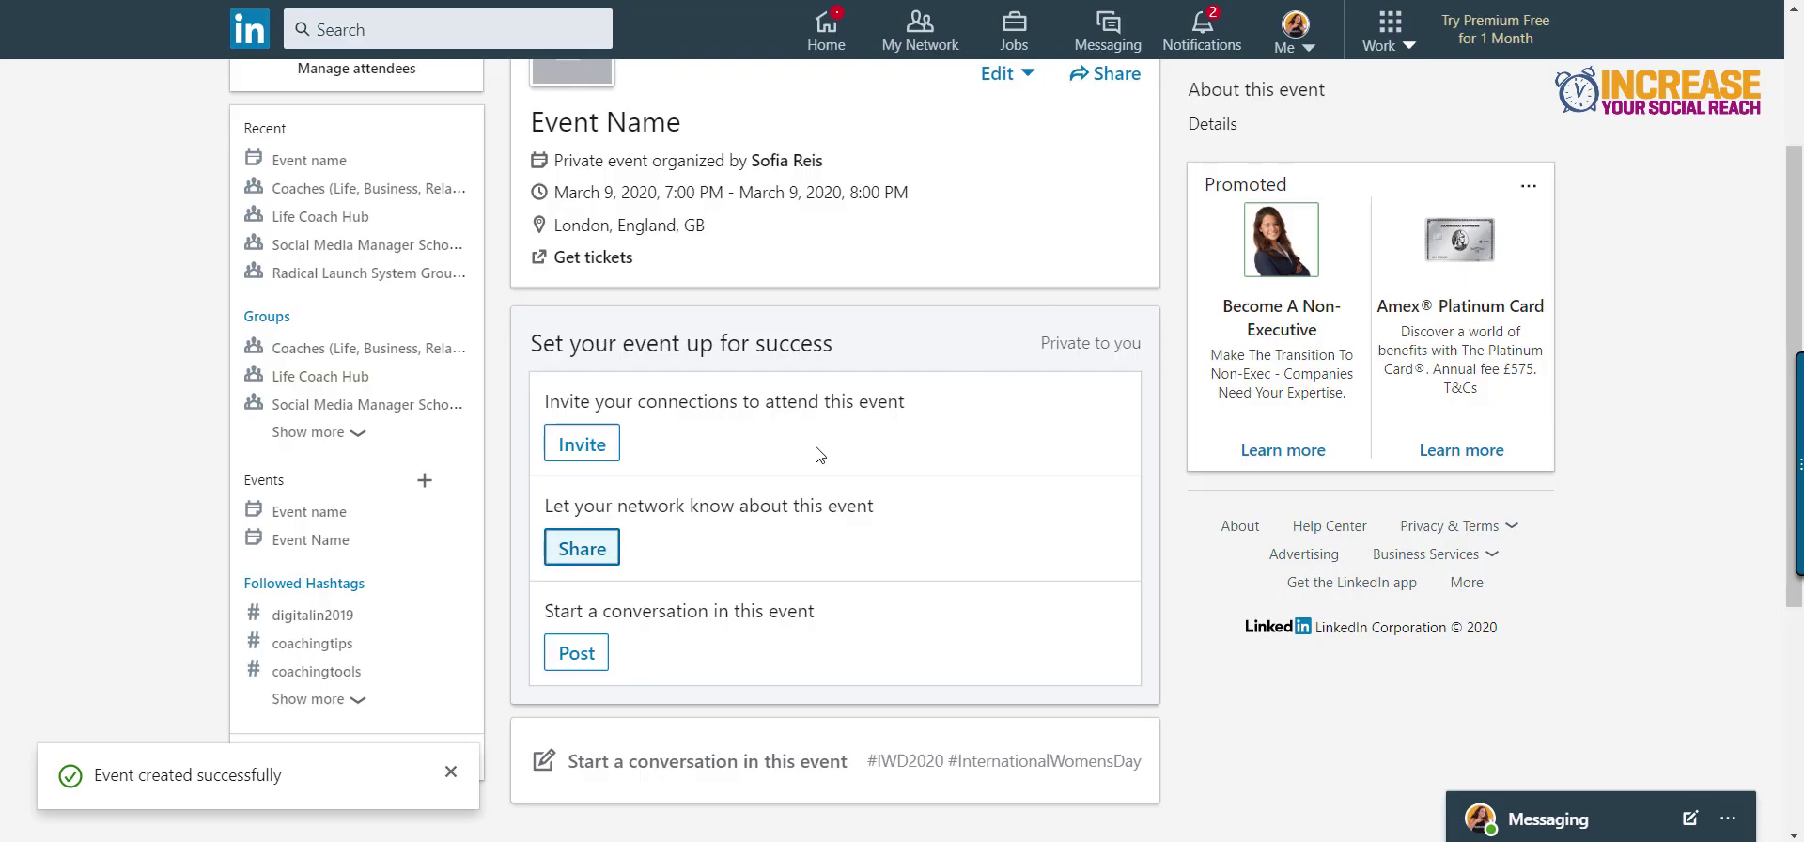
scroll(857, 486, down, 3)
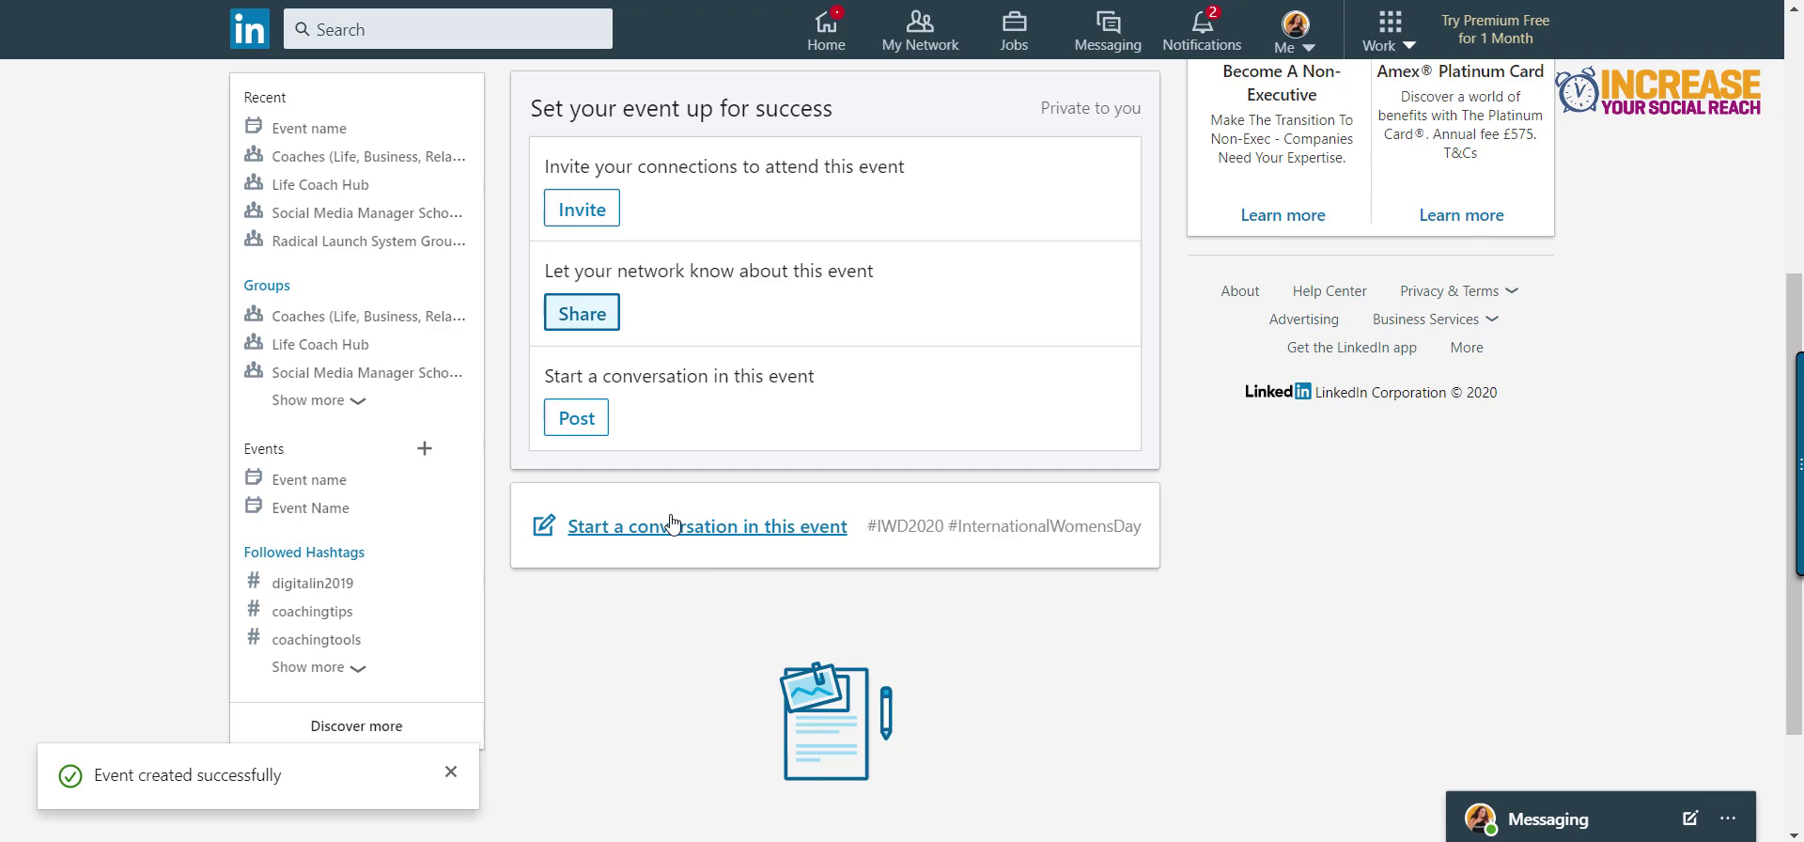
scroll(950, 455, up, 3)
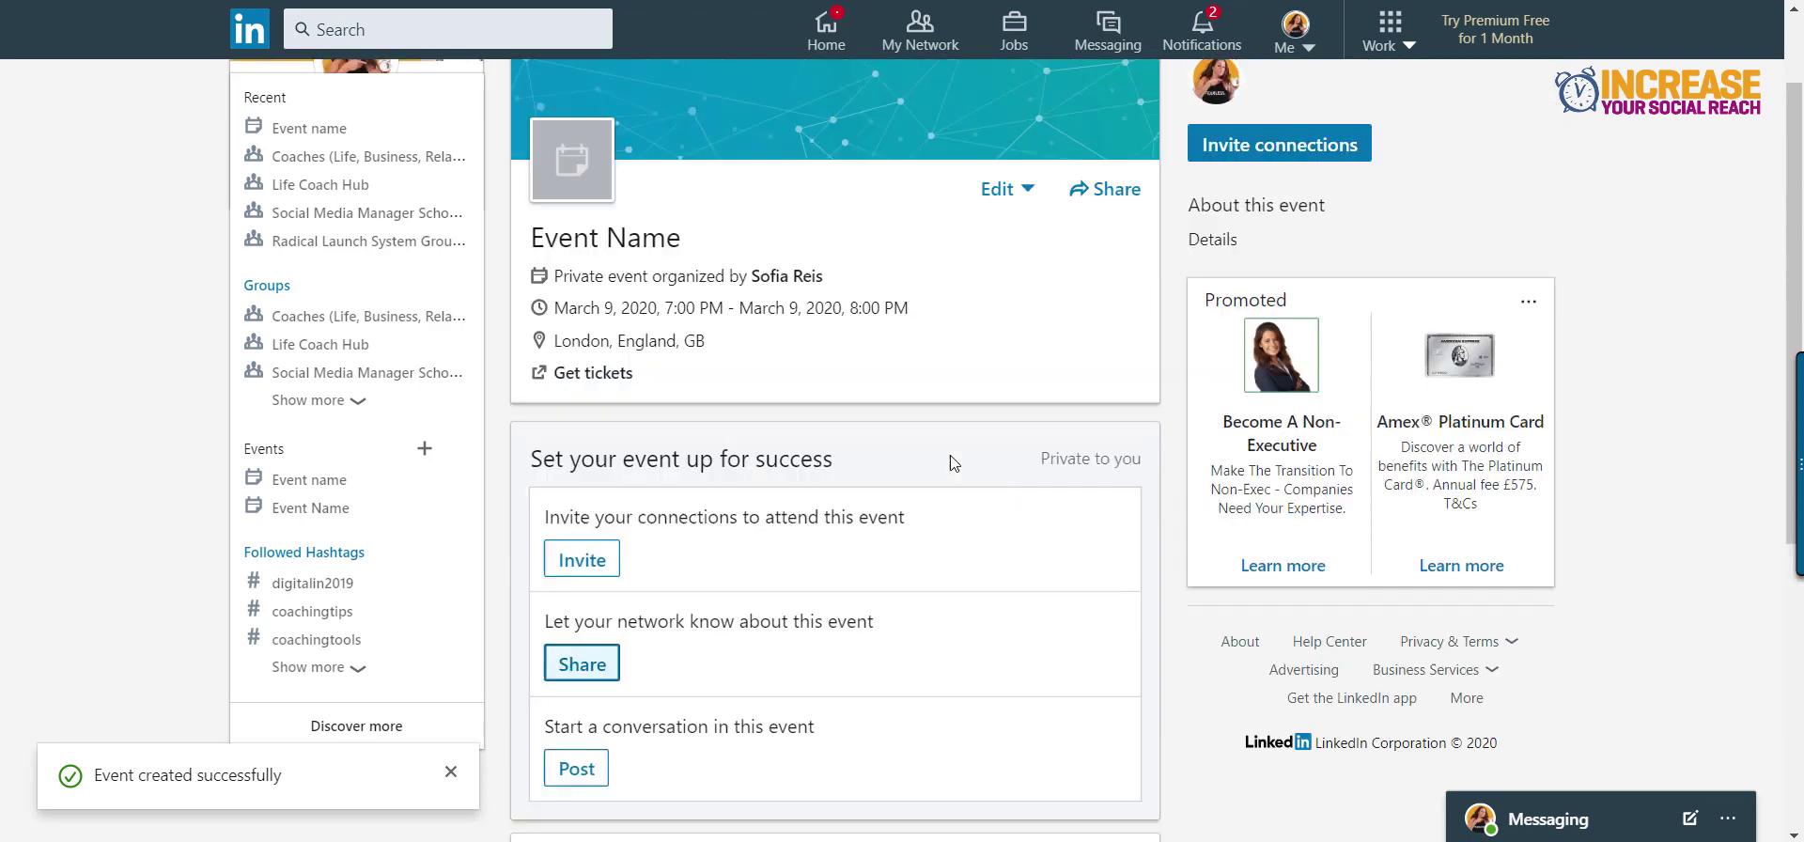
scroll(950, 463, up, 2)
scroll(950, 463, down, 7)
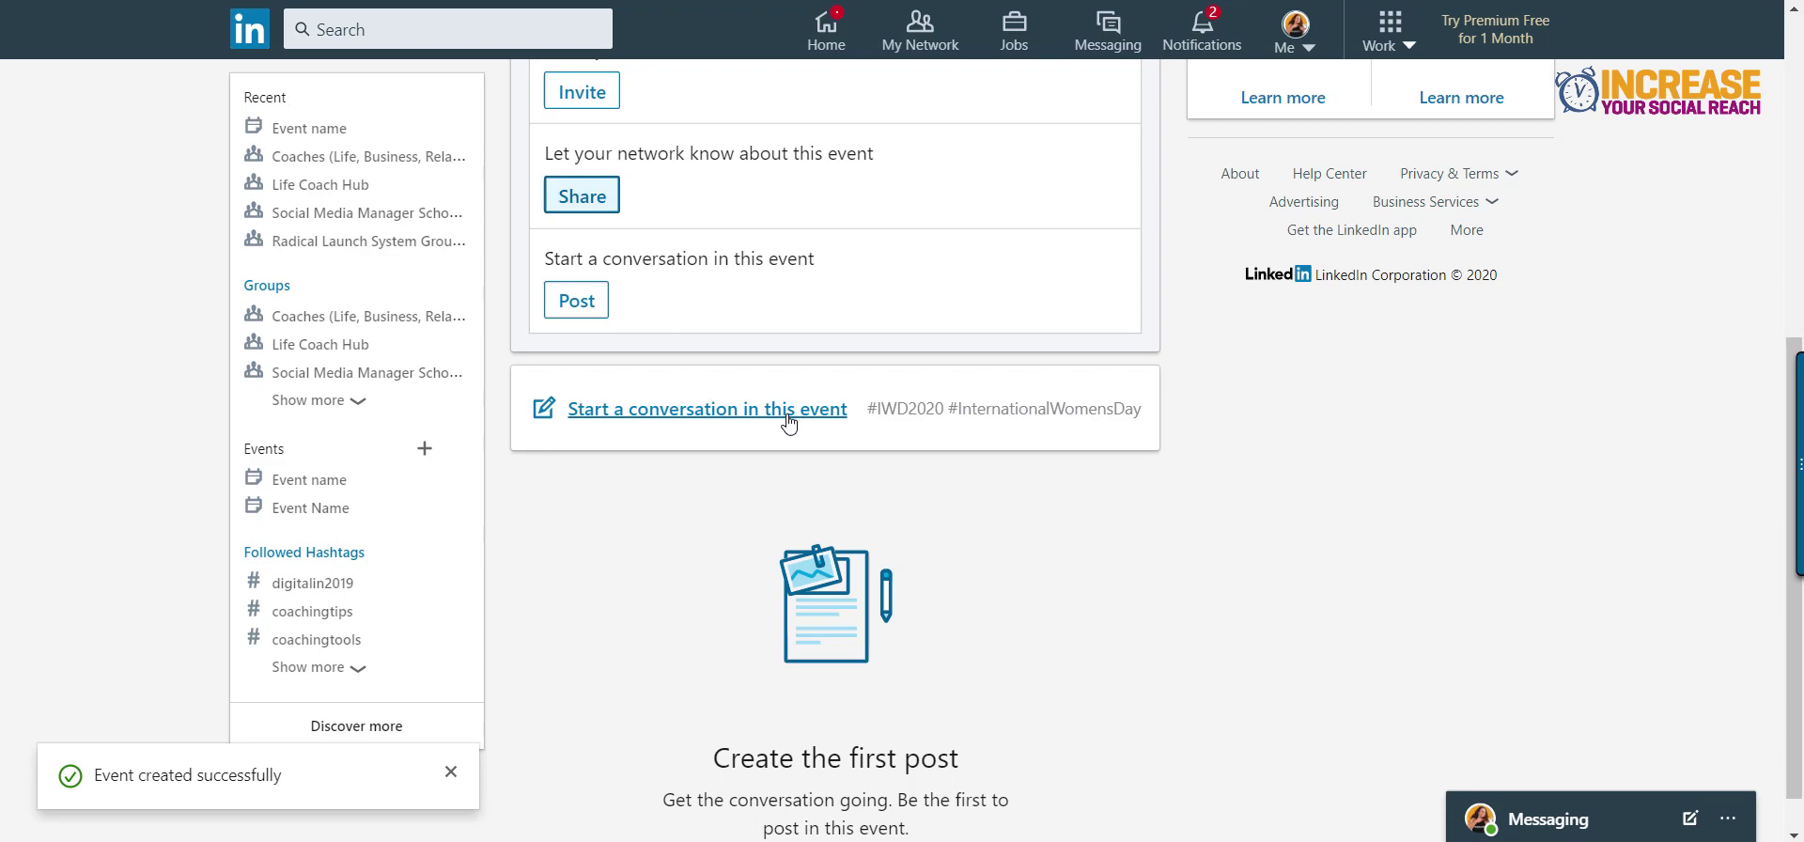
scroll(966, 503, up, 6)
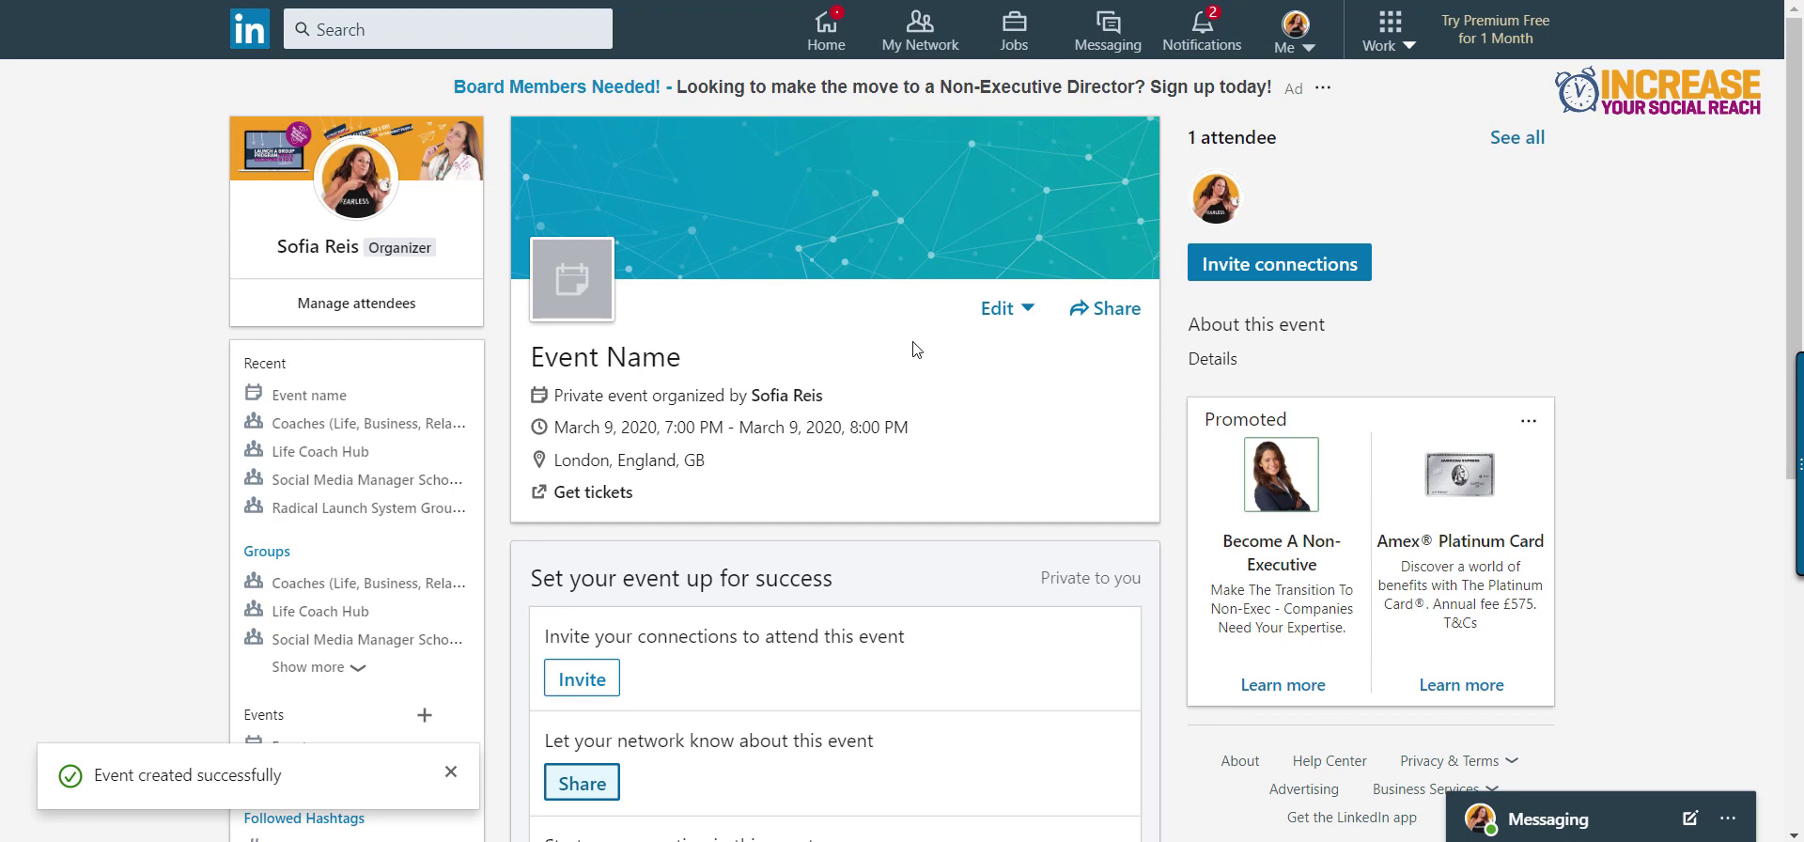
scroll(917, 349, down, 3)
scroll(917, 350, up, 3)
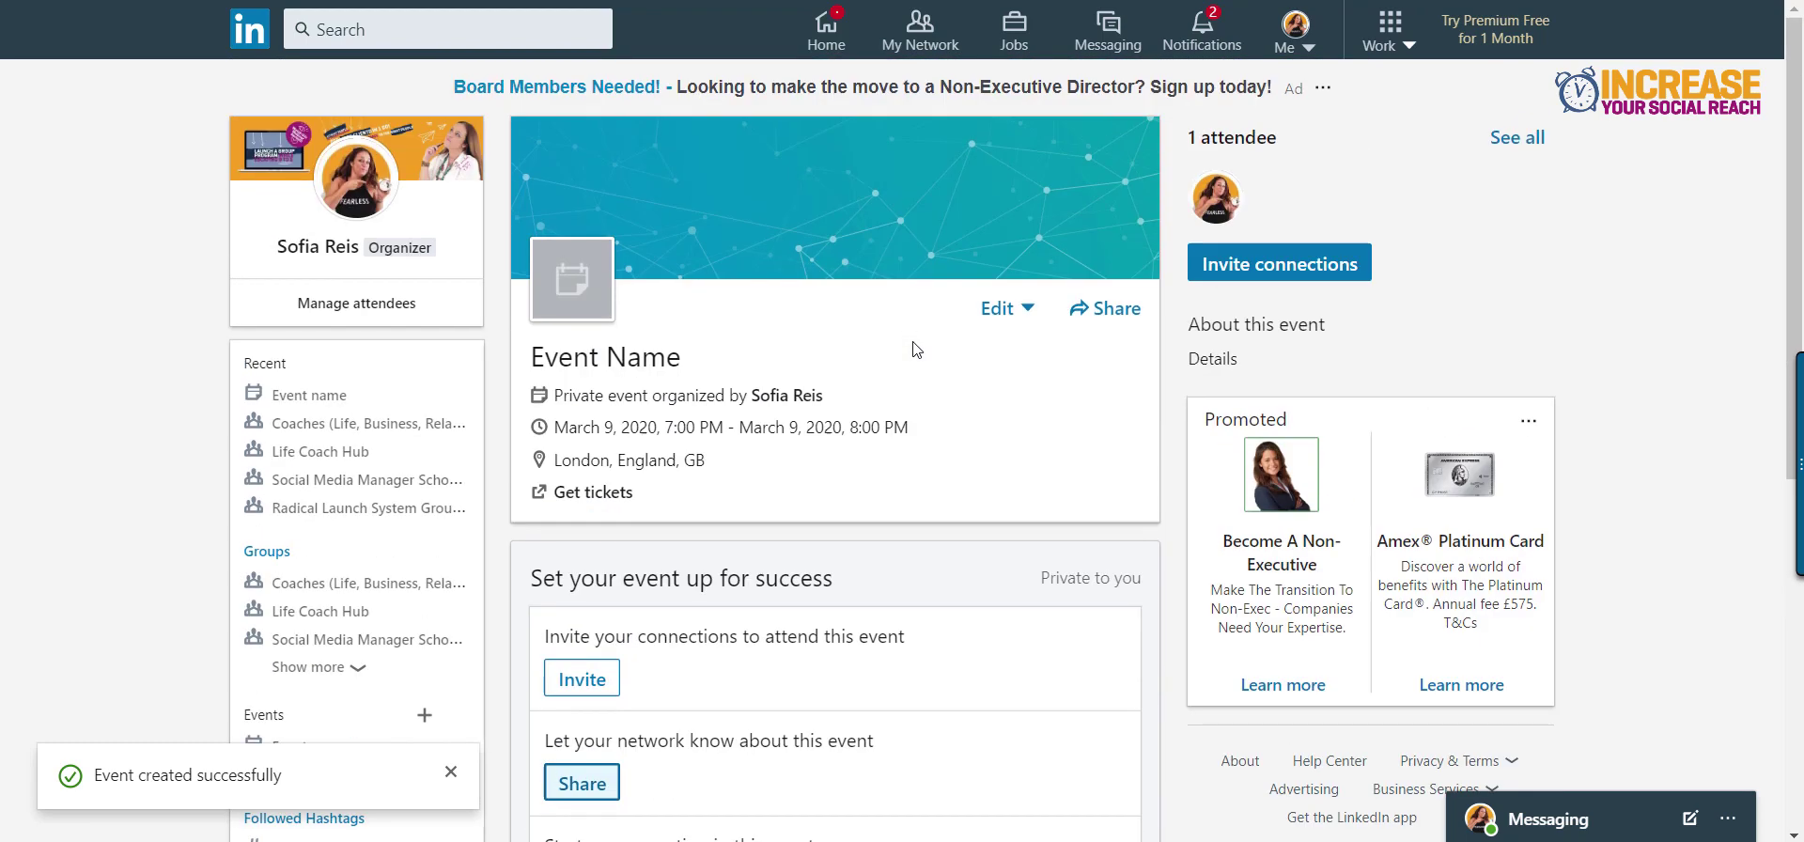